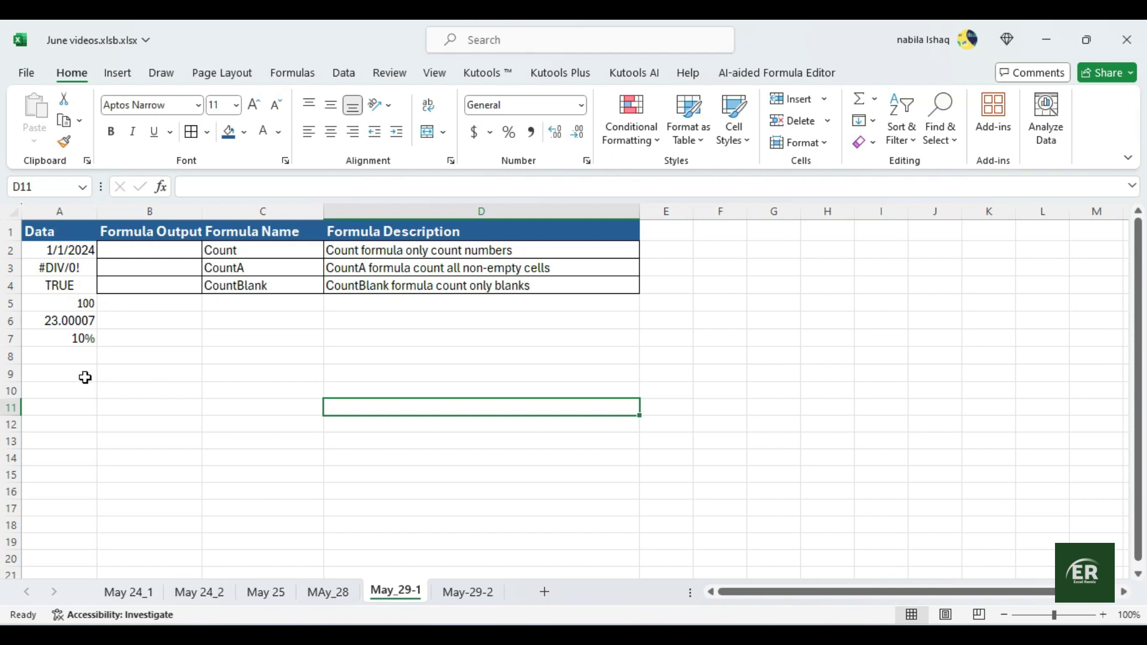
- Check the date, whole number, decimal and percentage entries in the Data column
{"action": "left_click", "coordinate": [67, 251]}
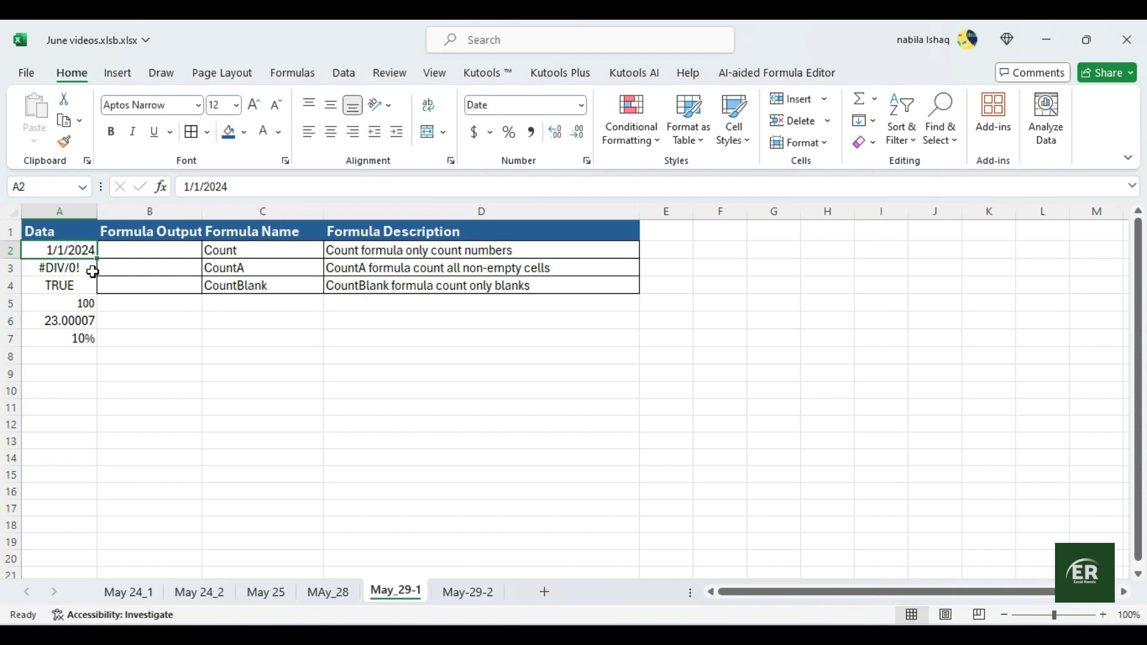
{"action": "left_click", "coordinate": [81, 305]}
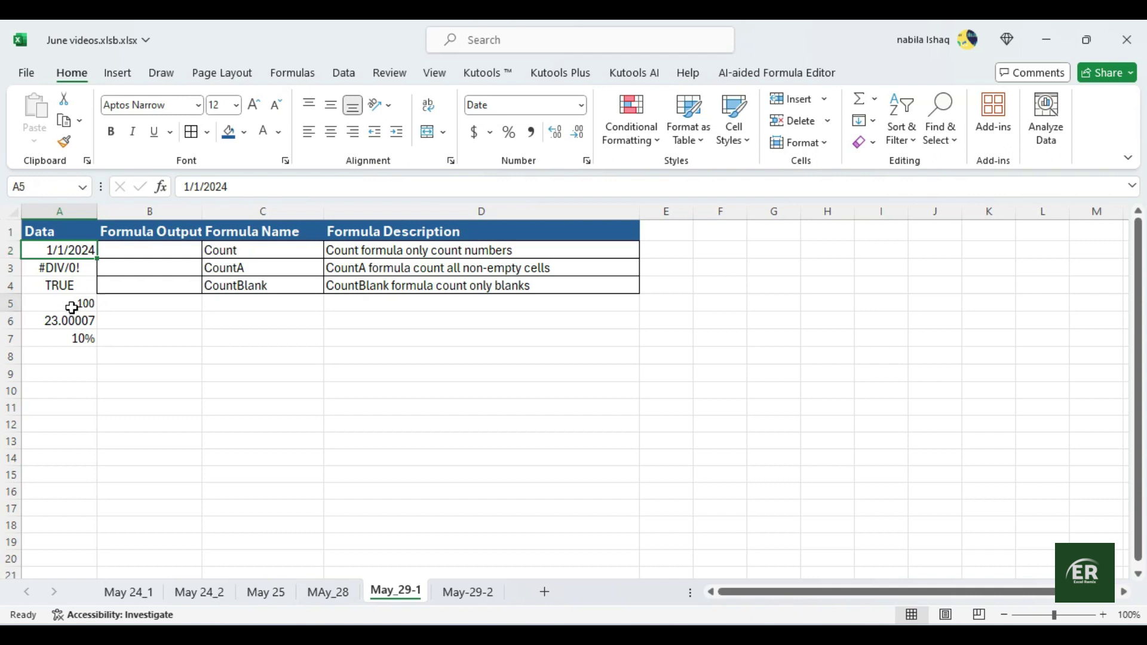
{"action": "left_click", "coordinate": [85, 321]}
{"action": "left_click", "coordinate": [85, 338]}
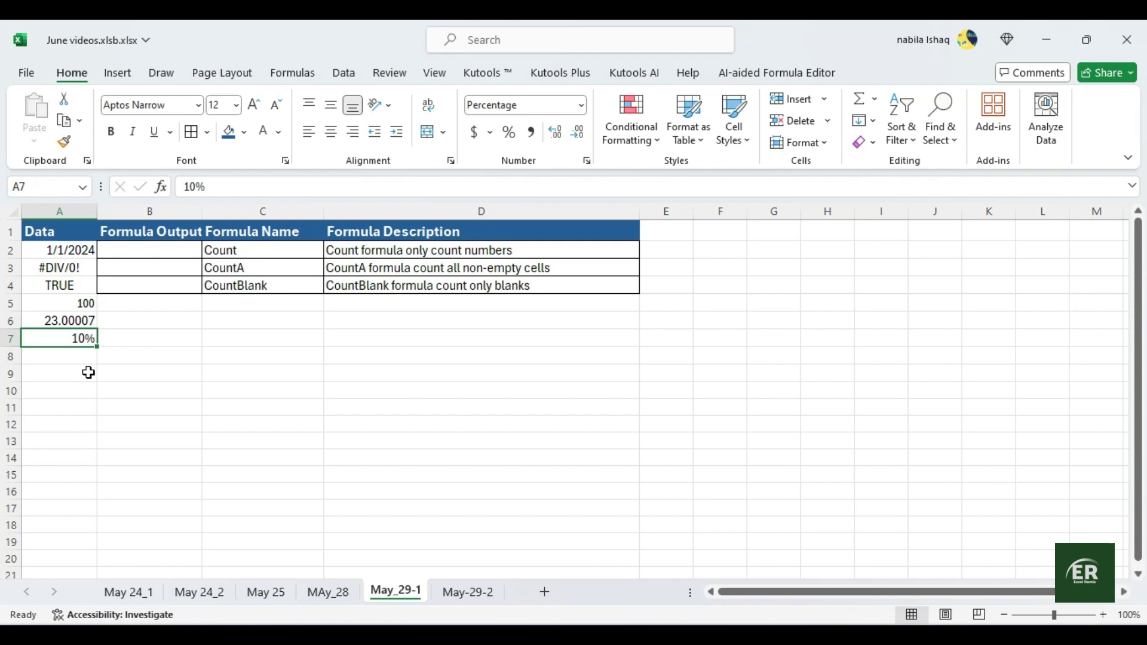
{"action": "left_click", "coordinate": [126, 389]}
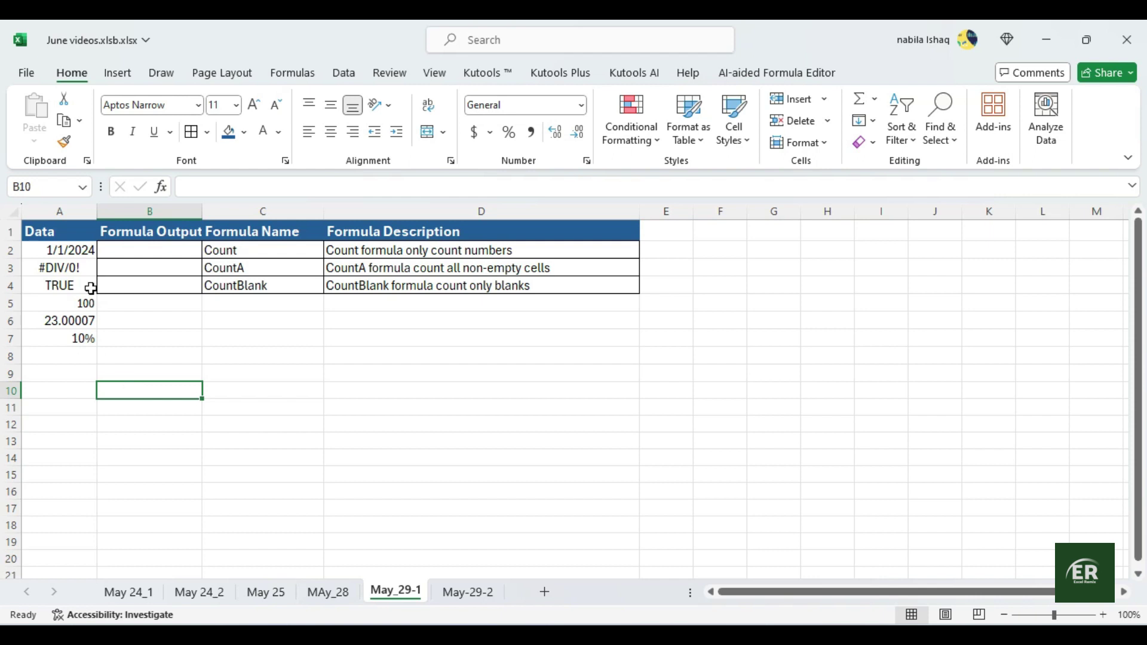
- Enter a COUNT formula over A2:A7 in the Formula Output cell of the Count row, B2
{"action": "left_click", "coordinate": [149, 252]}
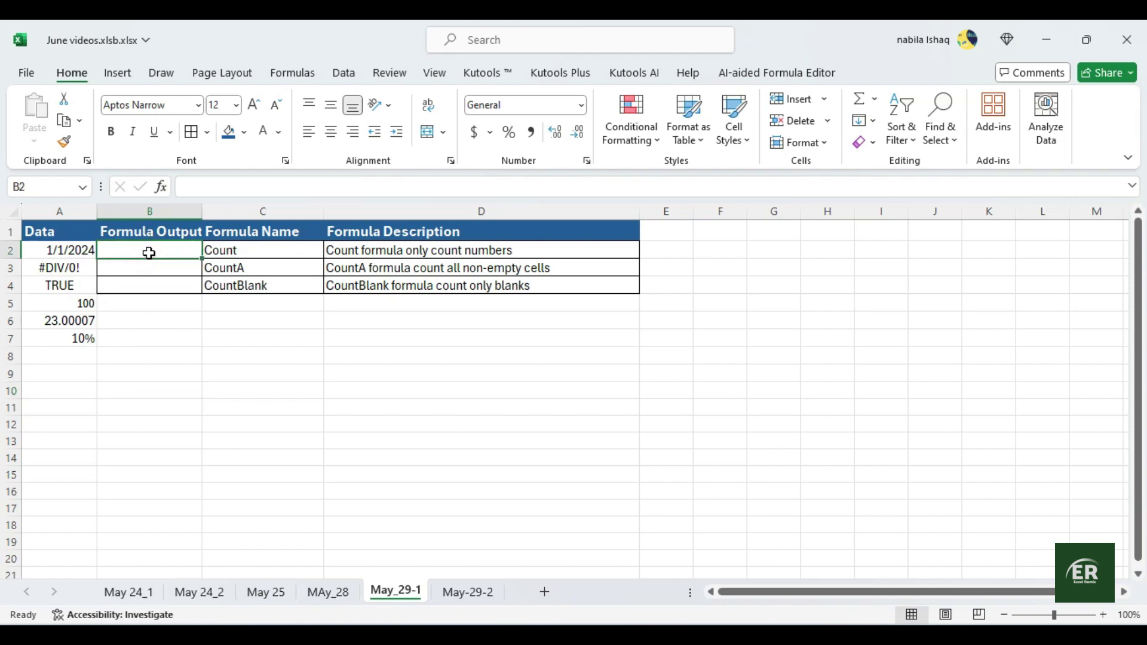
{"action": "type", "text": "=coun"}
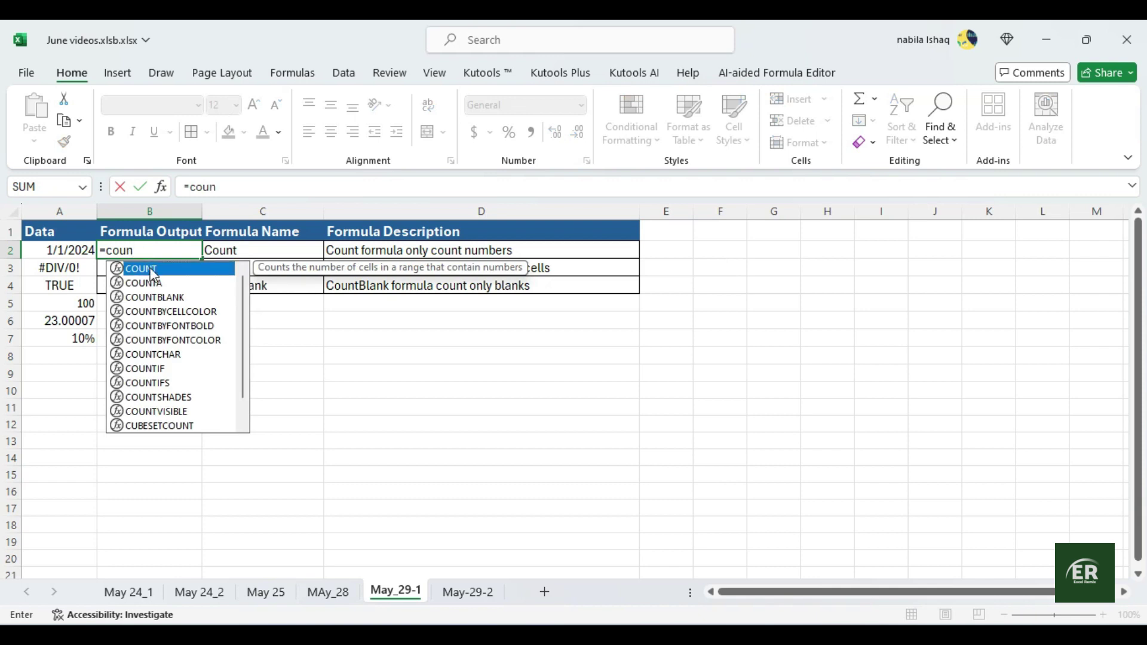
{"action": "double_click", "coordinate": [152, 269]}
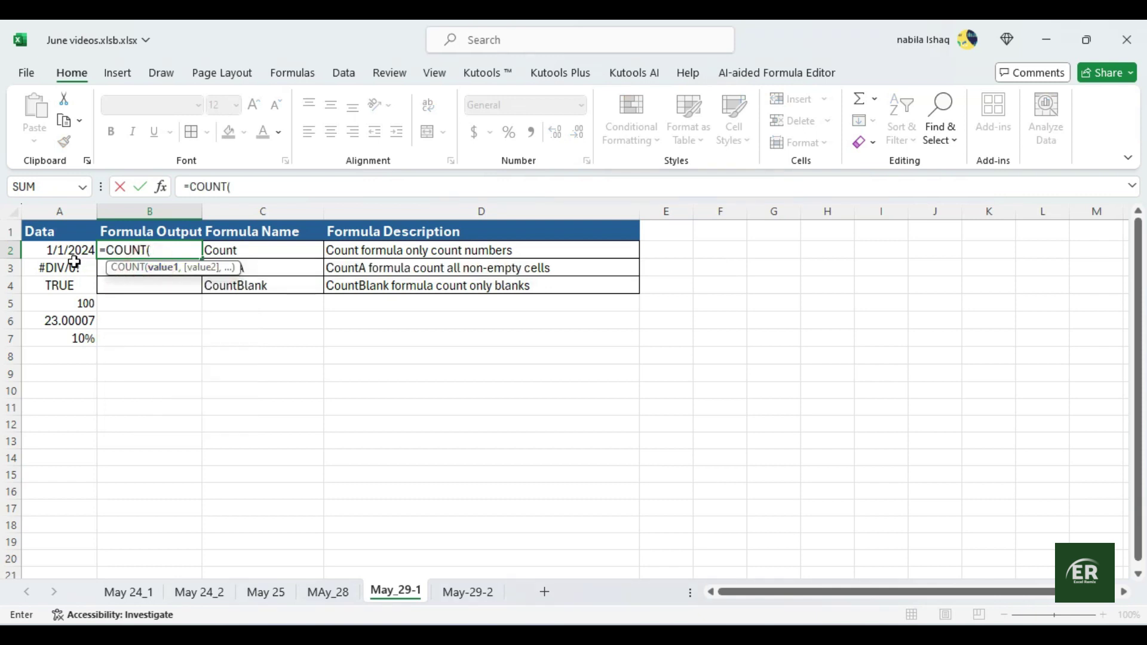
{"action": "left_click", "coordinate": [57, 251]}
{"action": "left_click_drag", "start_coordinate": [58, 251], "coordinate": [60, 338]}
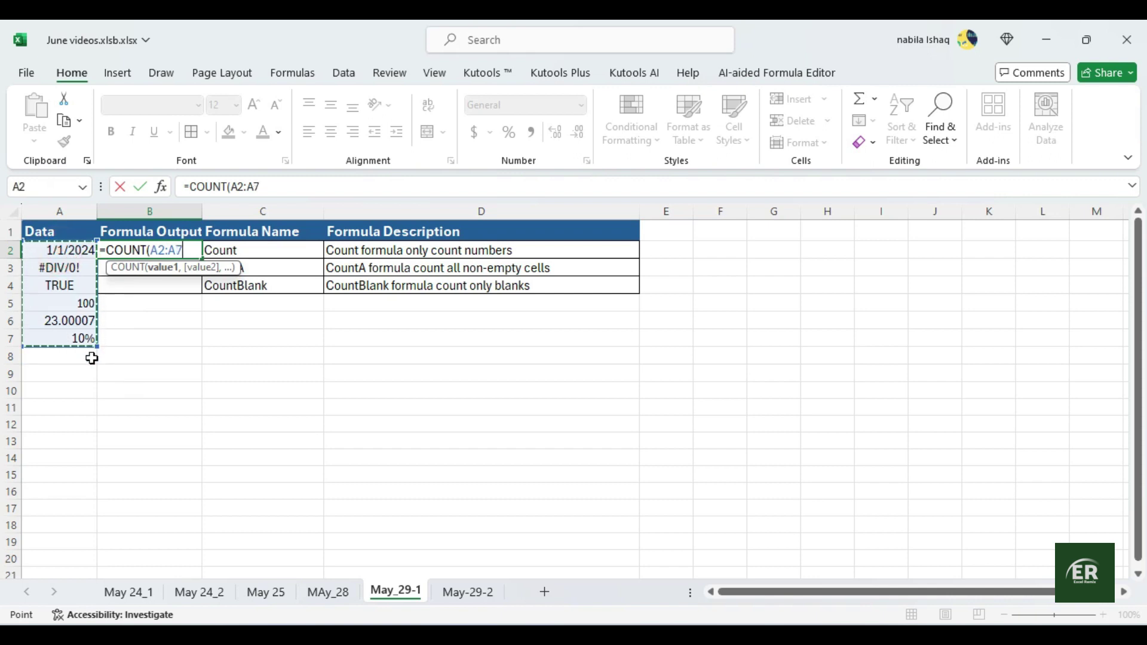
{"action": "type", "text": ")"}
{"action": "key", "text": "Return"}
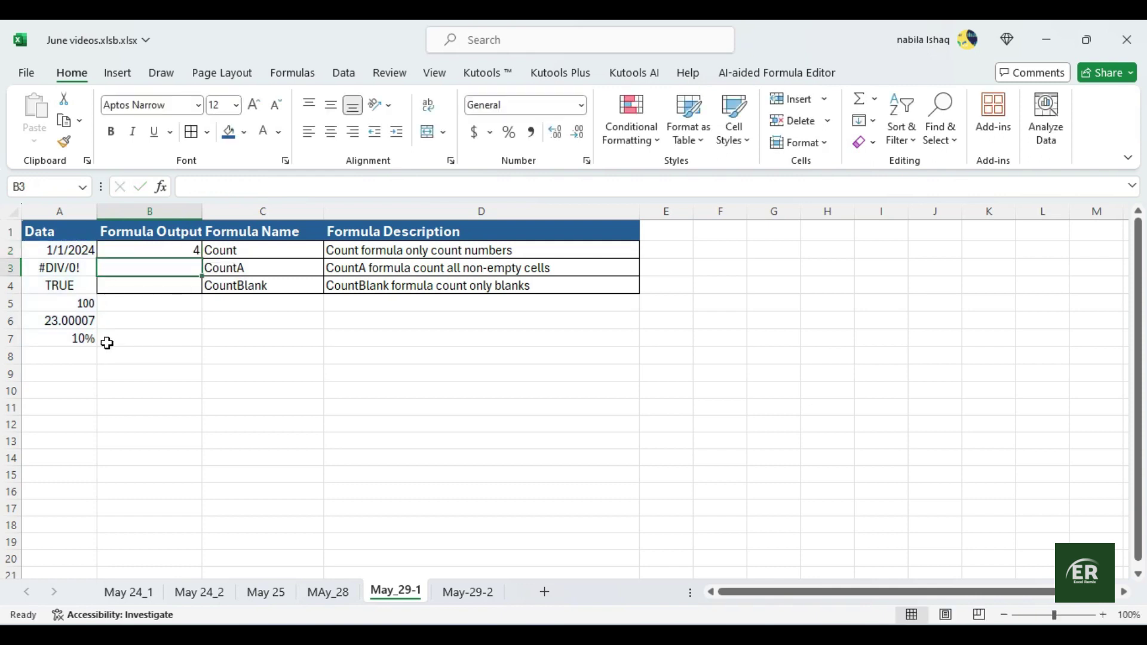
{"action": "left_click", "coordinate": [192, 251]}
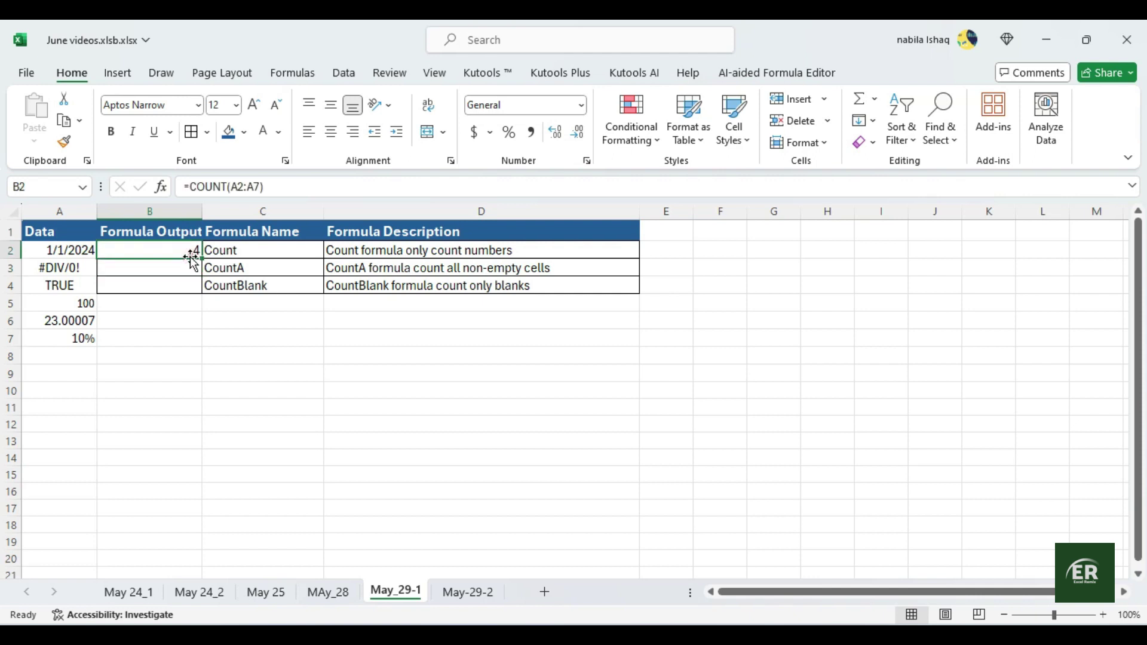
{"action": "left_click", "coordinate": [184, 321]}
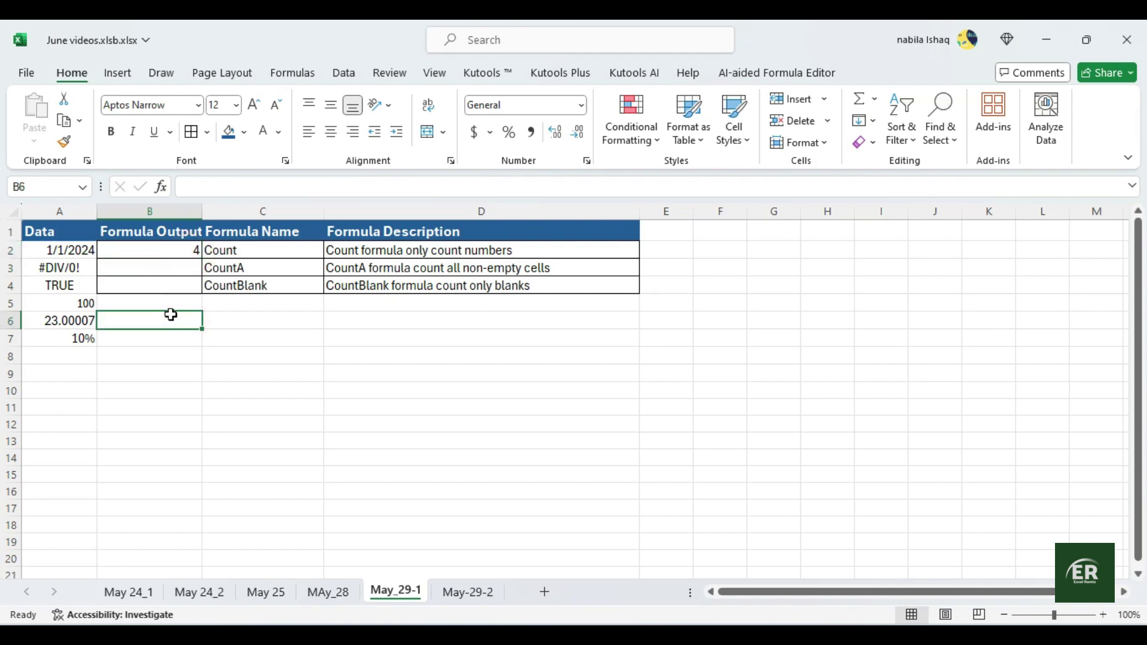
- Enter a COUNTA formula over A2:A7 in the Formula Output cell of the CountA row, B3
{"action": "left_click", "coordinate": [221, 269]}
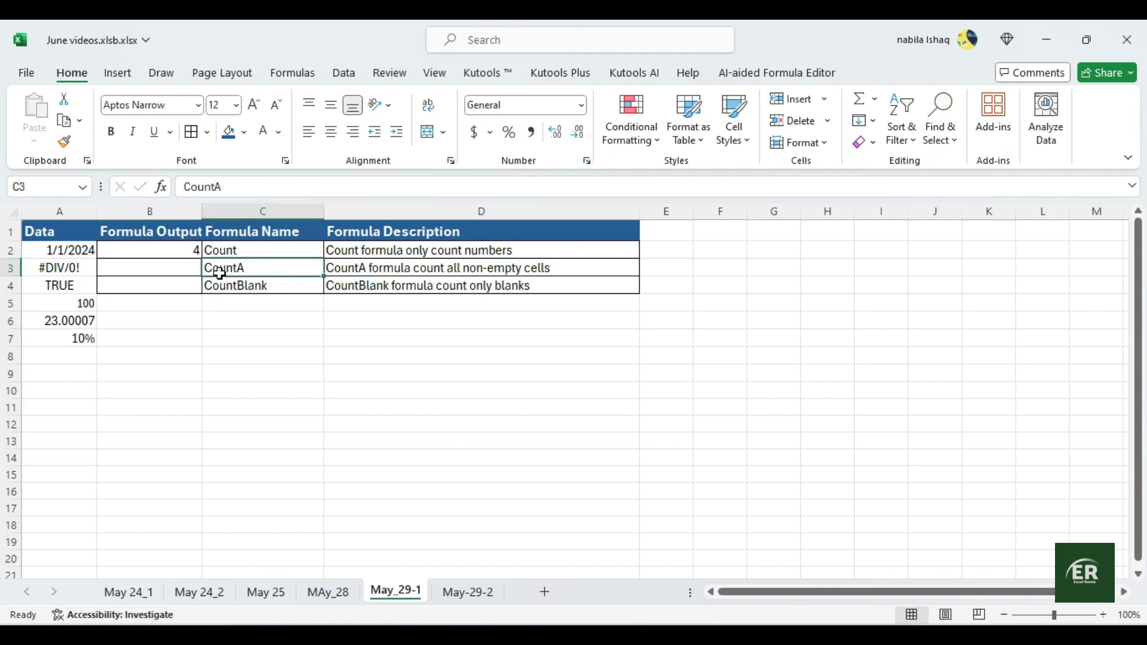
{"action": "left_click", "coordinate": [354, 267]}
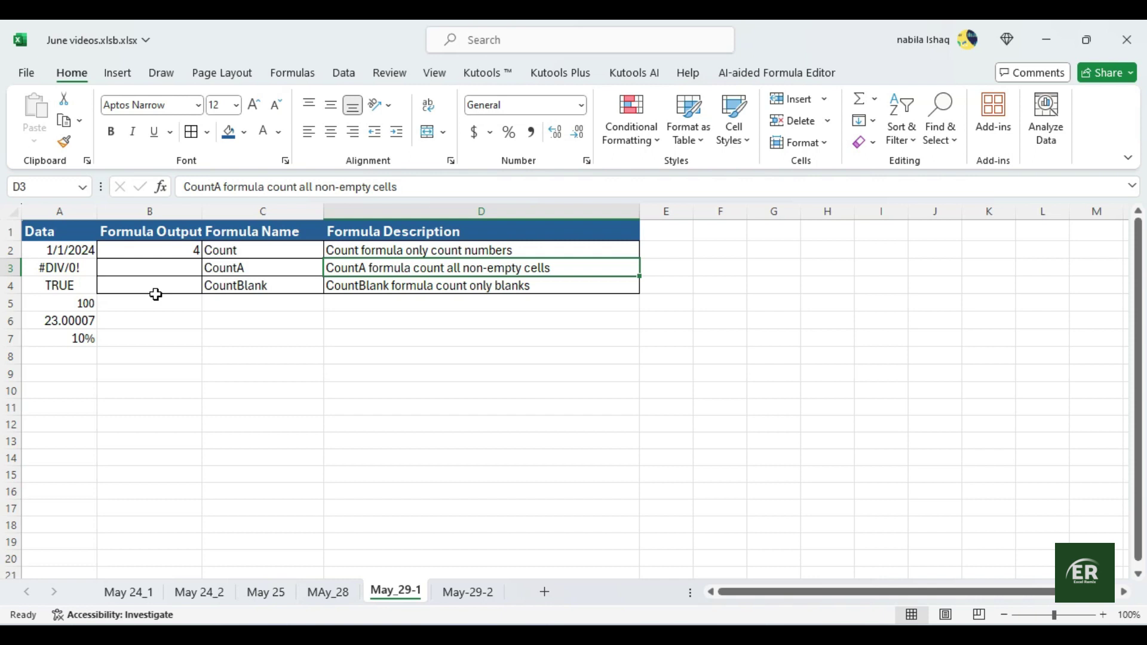
{"action": "left_click", "coordinate": [169, 267]}
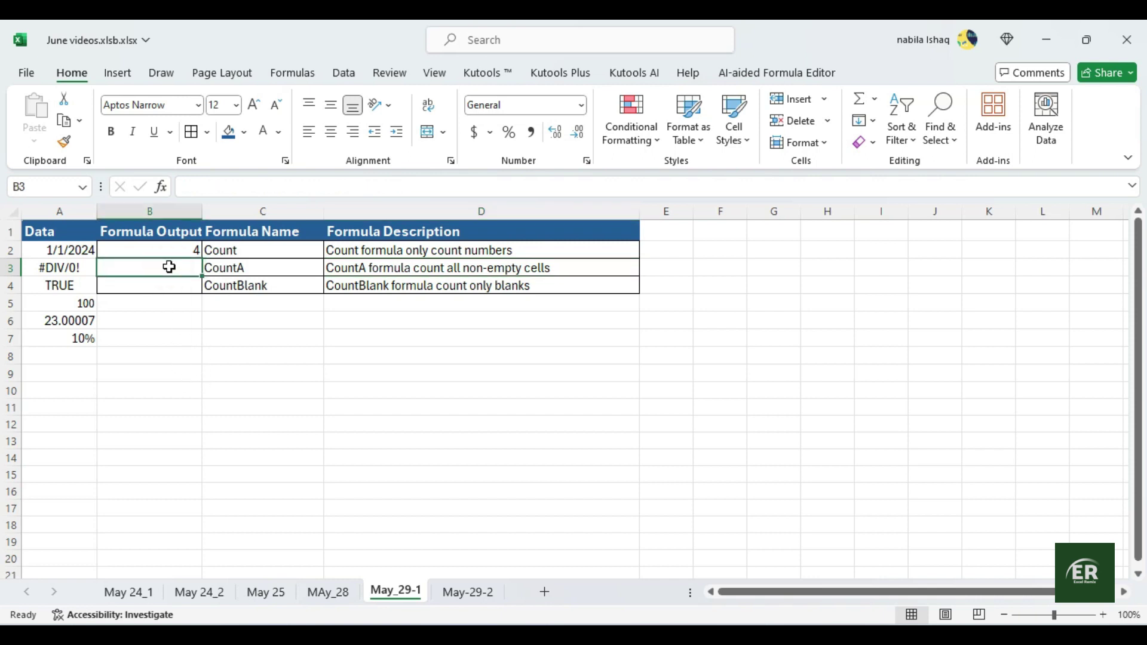
{"action": "type", "text": "=c"}
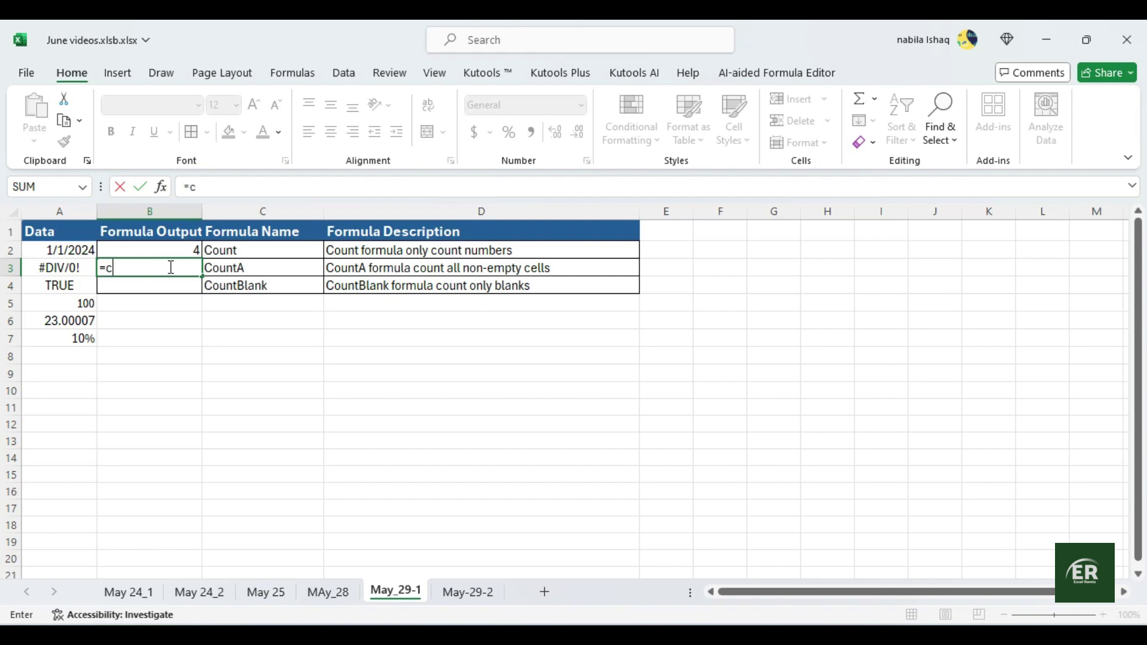
{"action": "type", "text": "oun"}
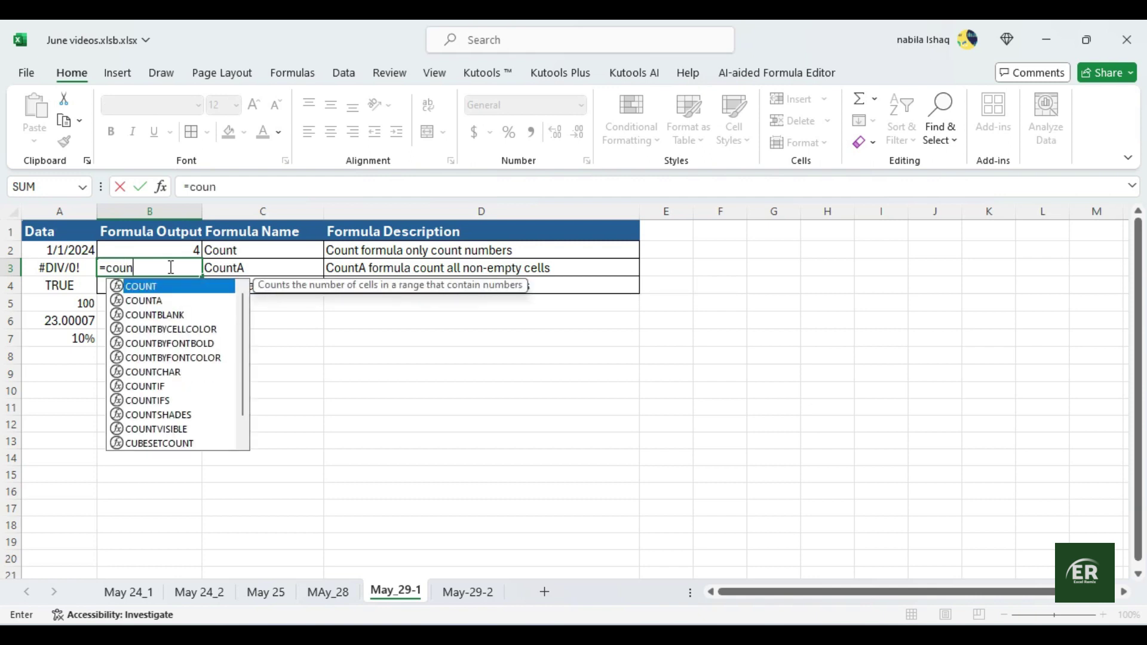
{"action": "type", "text": "t"}
{"action": "double_click", "coordinate": [149, 301]}
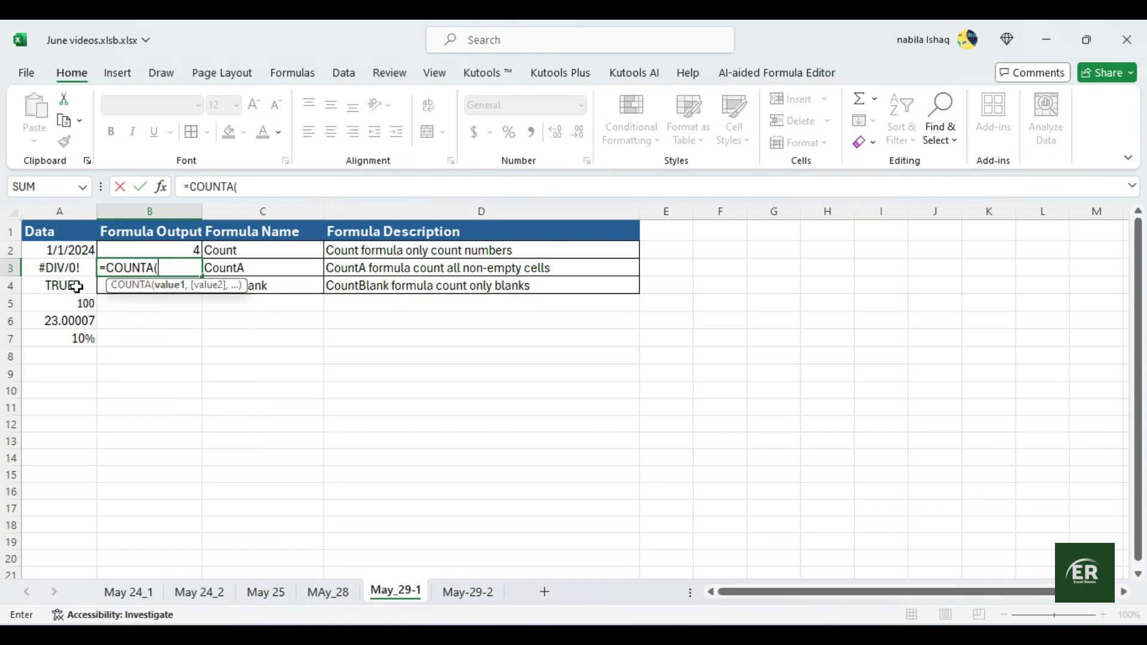
{"action": "left_click_drag", "start_coordinate": [62, 248], "coordinate": [72, 338]}
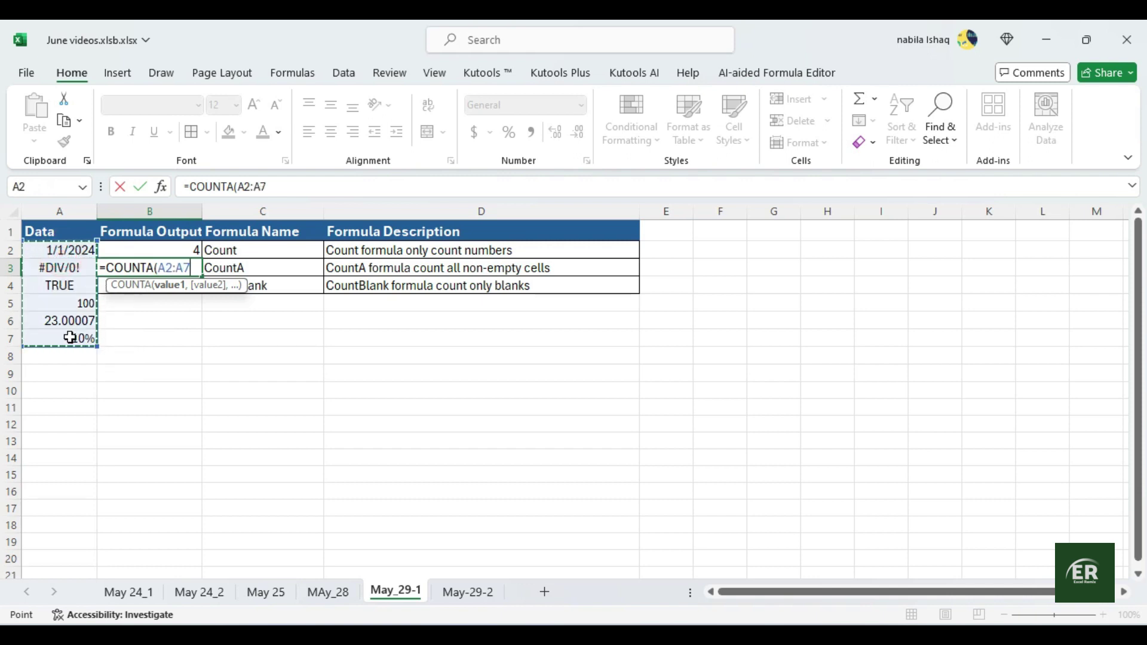
{"action": "type", "text": ")"}
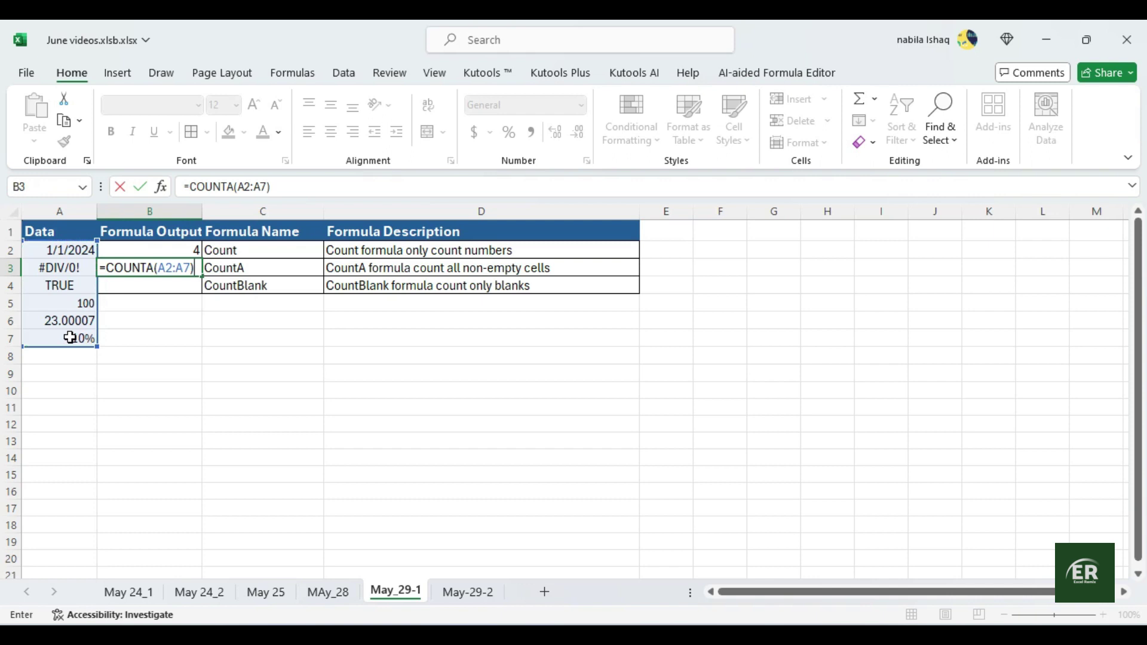
{"action": "key", "text": "Return"}
{"action": "left_click", "coordinate": [181, 353]}
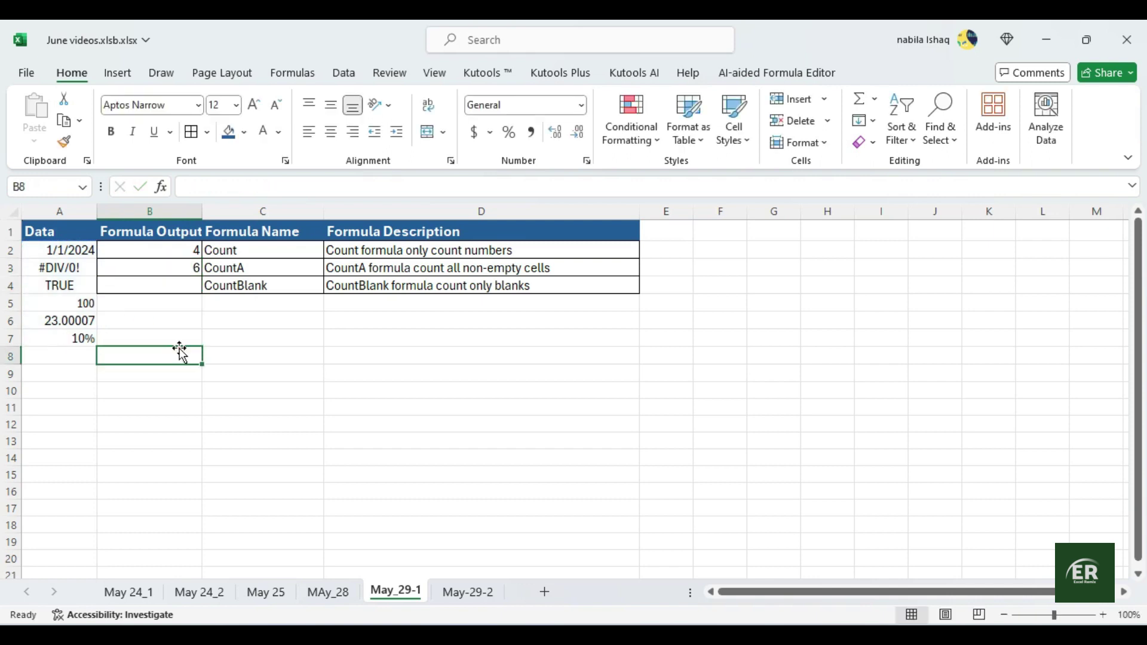
{"action": "left_click", "coordinate": [184, 265]}
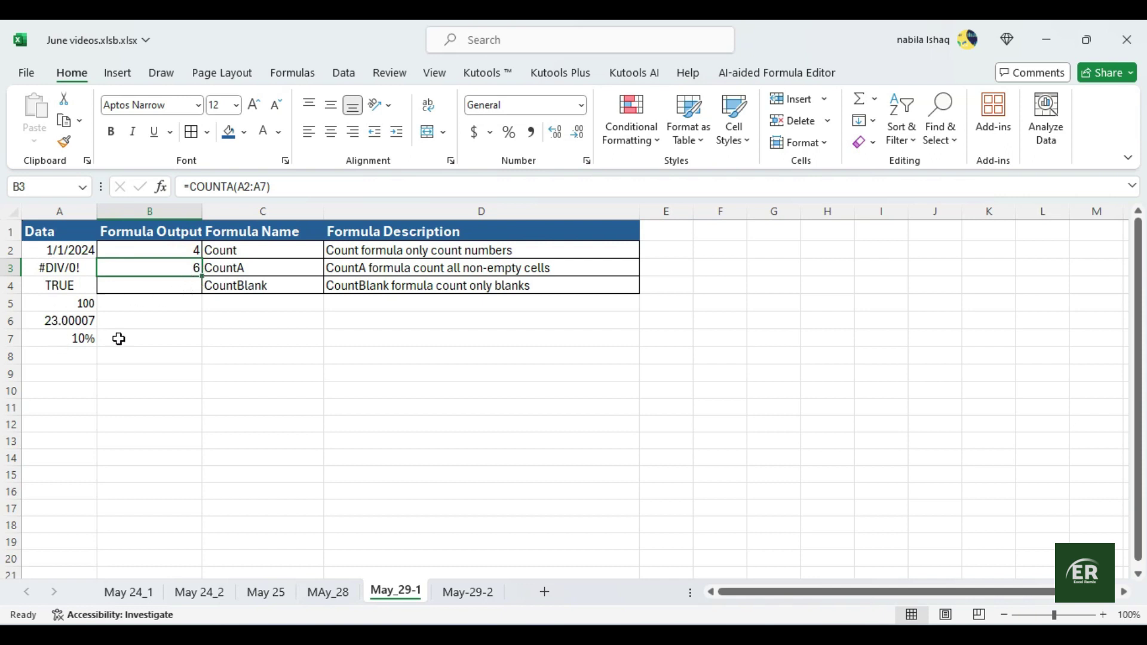
{"action": "left_click", "coordinate": [171, 334]}
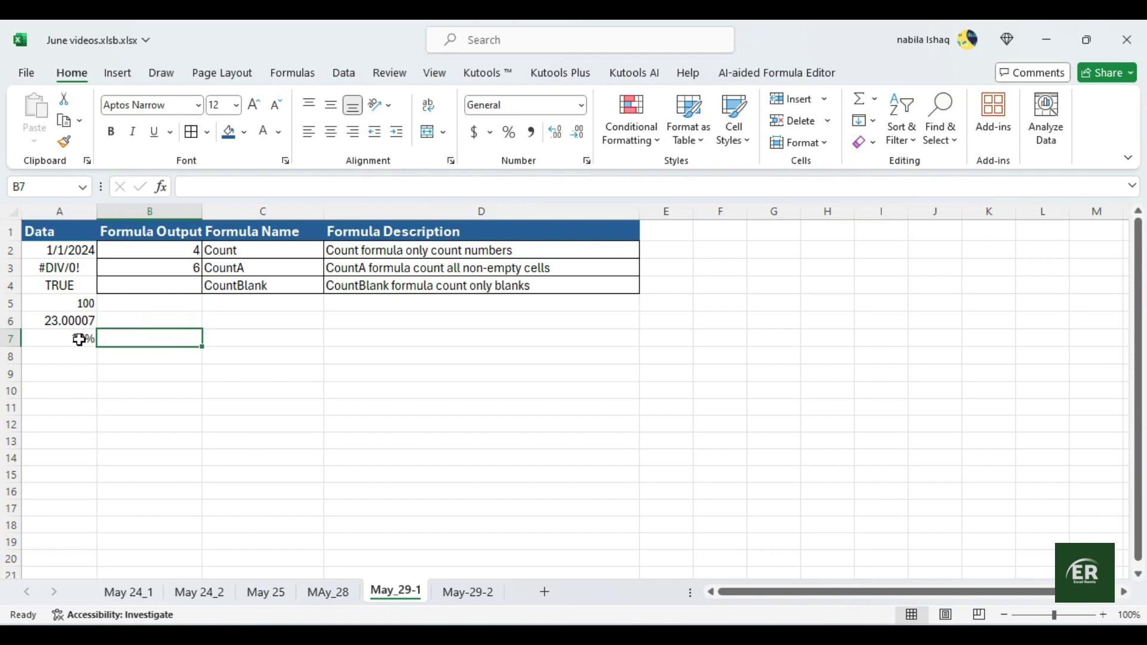
- Clear the contents of cells A3:A6 in the Data column and check the CountA output
{"action": "left_click_drag", "start_coordinate": [60, 267], "coordinate": [74, 318]}
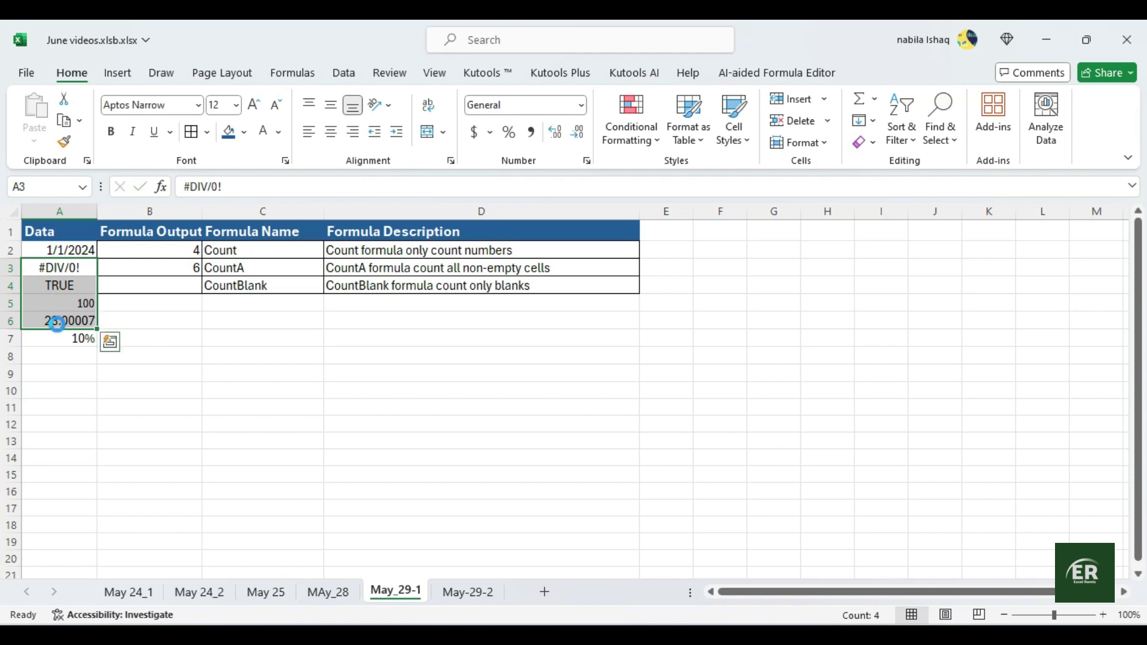
{"action": "key", "text": "Delete"}
{"action": "left_click", "coordinate": [150, 339]}
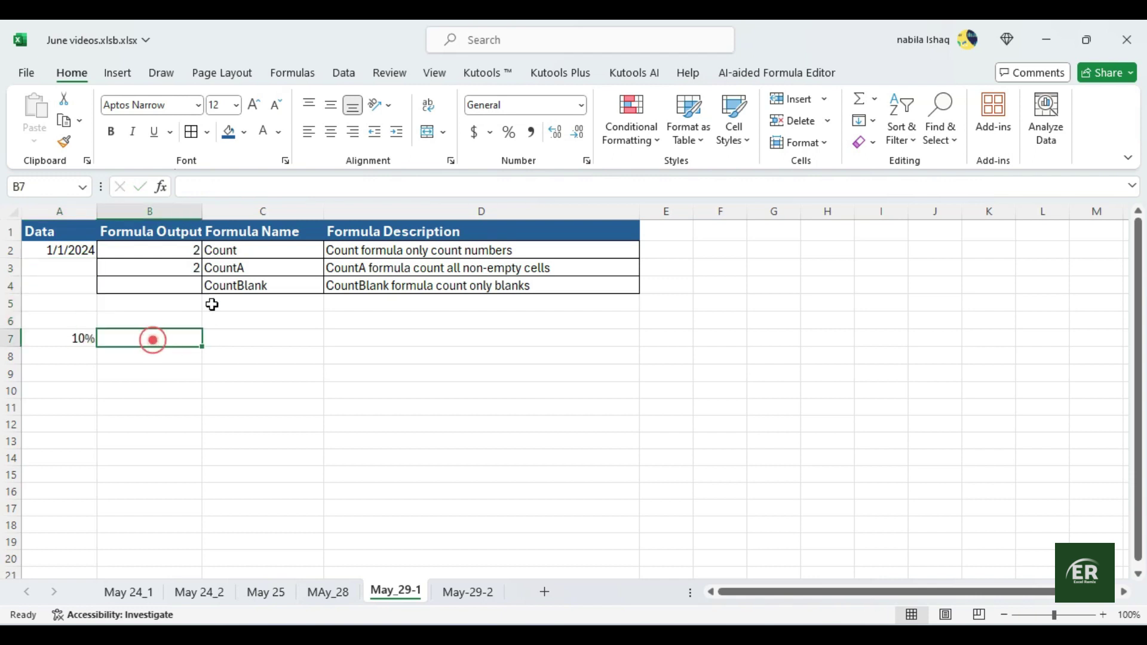
{"action": "left_click", "coordinate": [189, 270]}
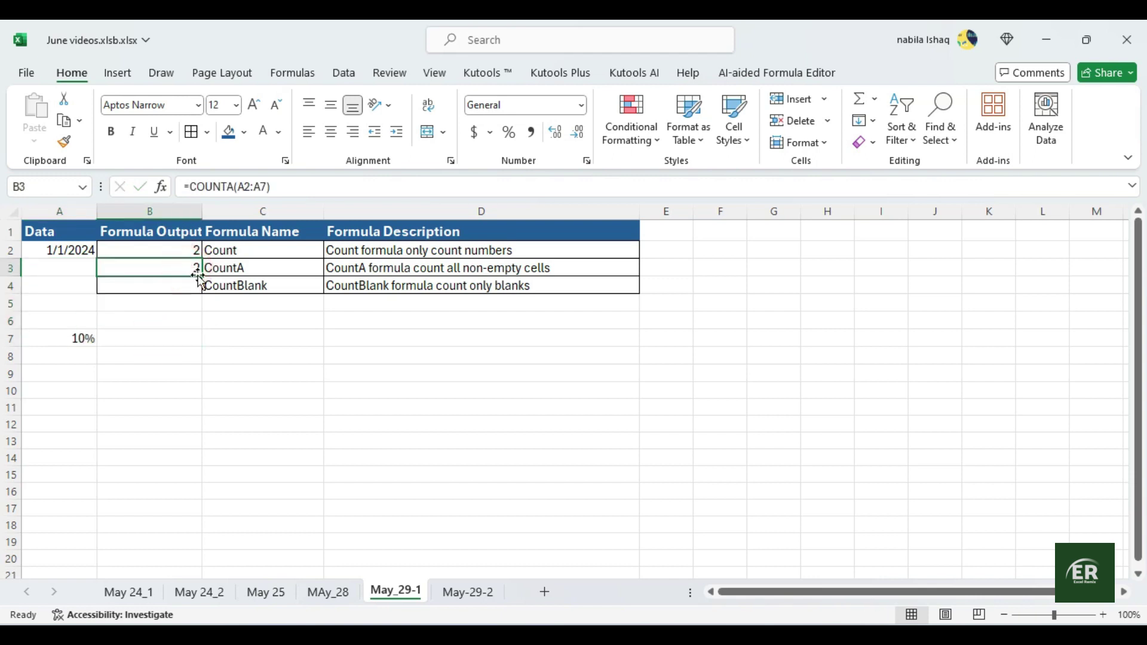
{"action": "left_click", "coordinate": [169, 336]}
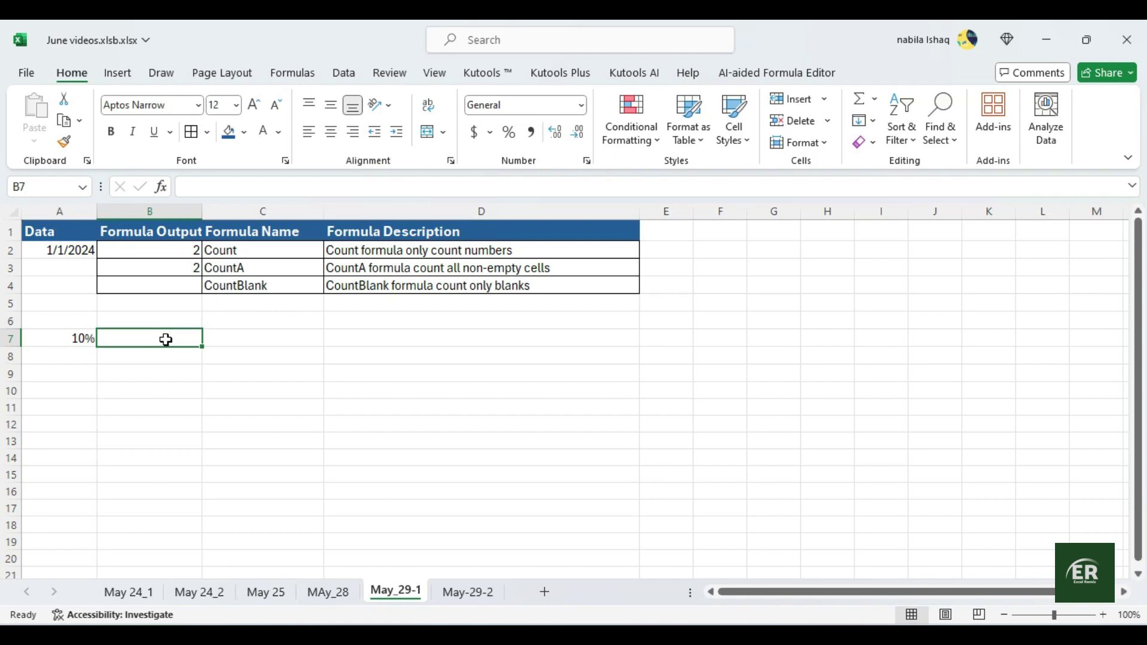
- Enter a COUNTBLANK formula over A2:A7 in the Formula Output cell of the CountBlank row, B4
{"action": "left_click", "coordinate": [225, 287]}
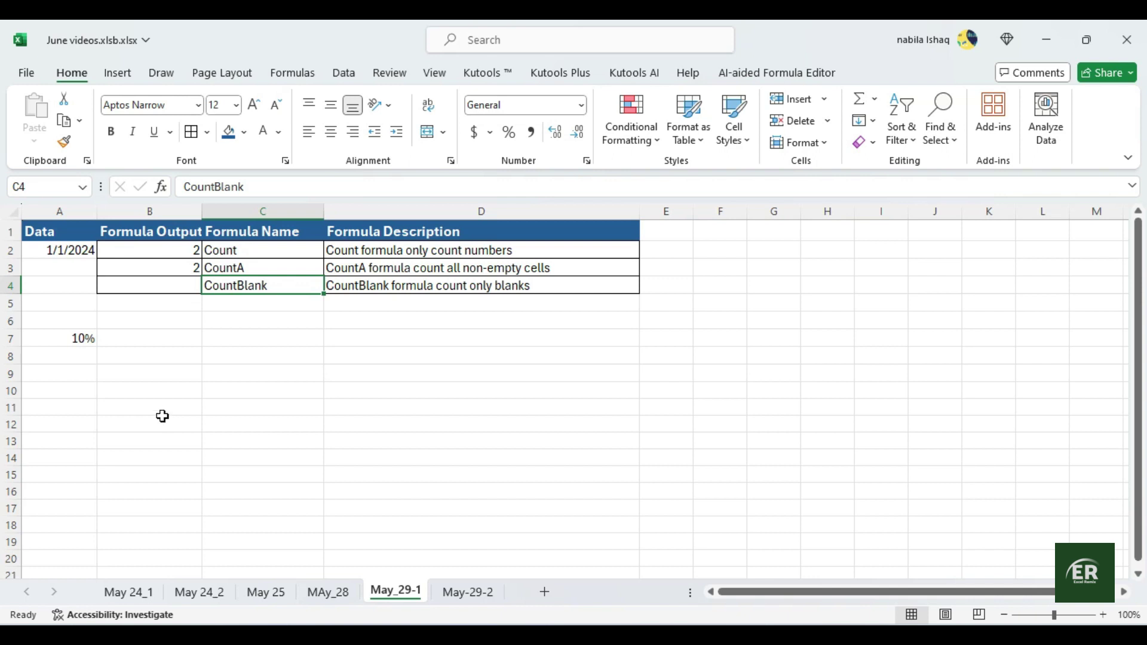
{"action": "left_click", "coordinate": [149, 285]}
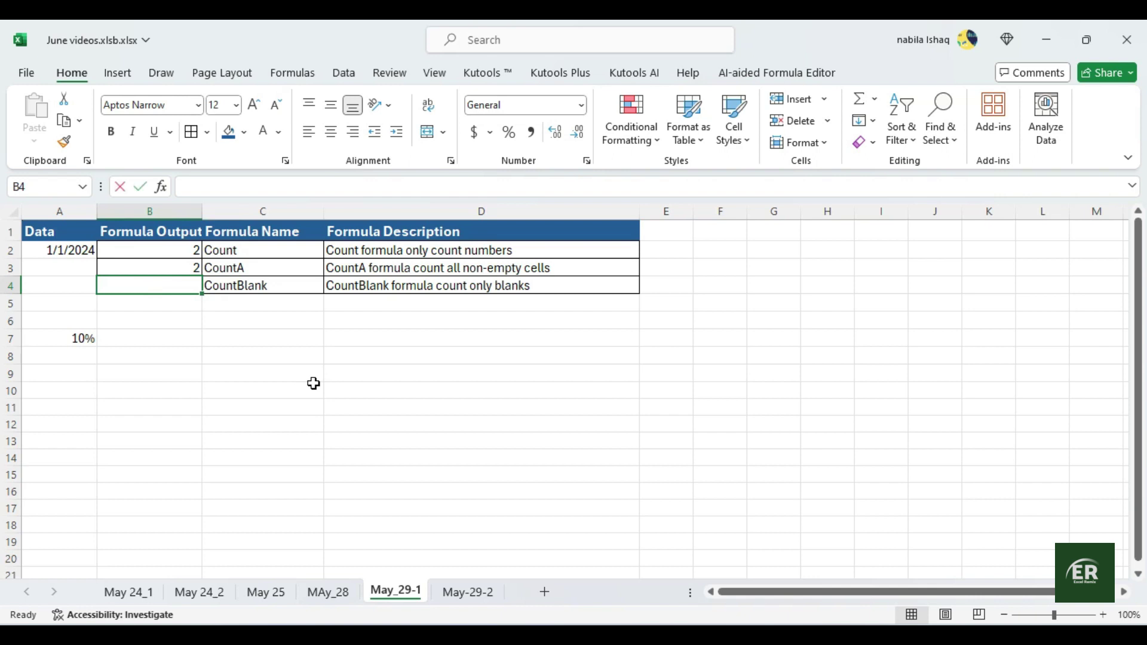
{"action": "type", "text": "=coun"}
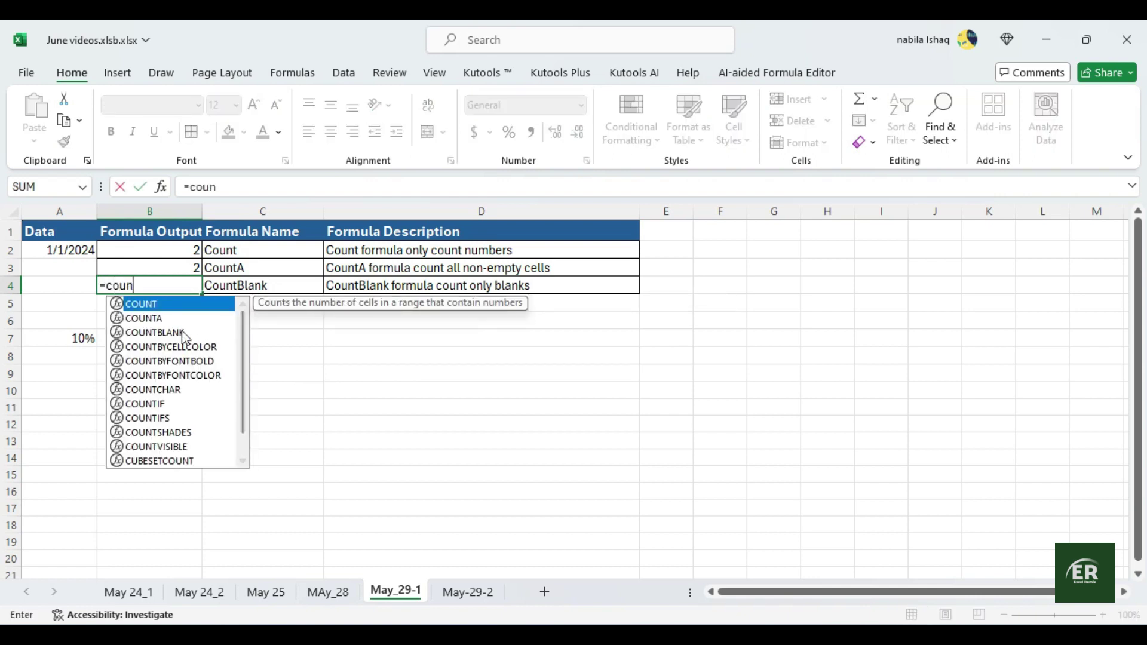
{"action": "double_click", "coordinate": [182, 333]}
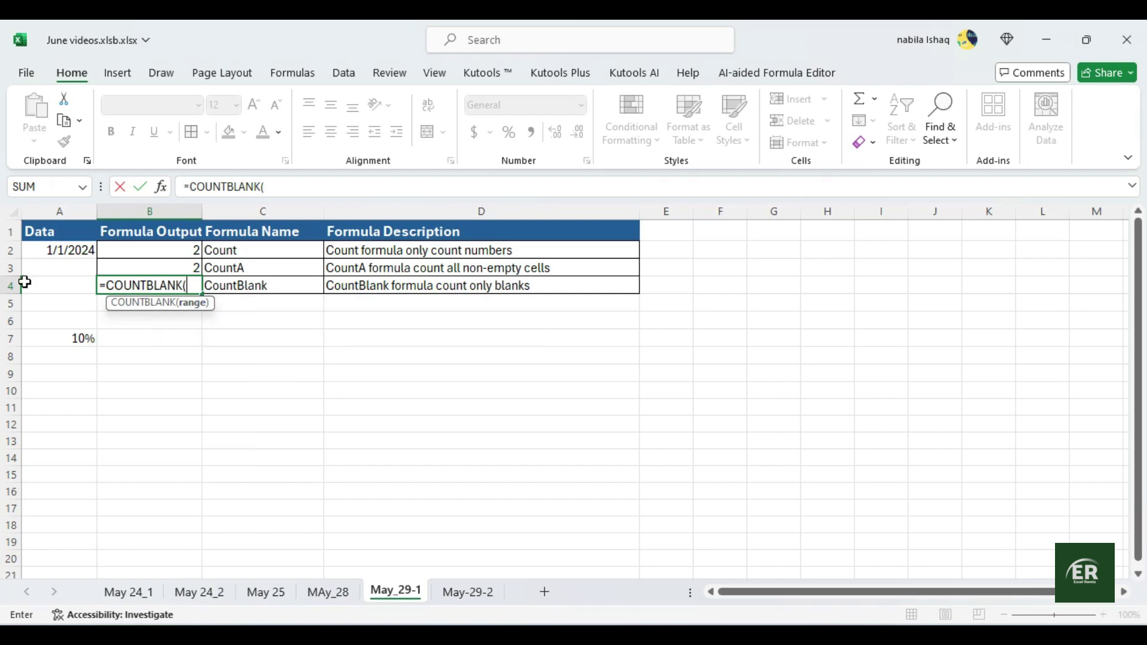
{"action": "left_click_drag", "start_coordinate": [66, 250], "coordinate": [84, 338]}
{"action": "key", "text": "Return"}
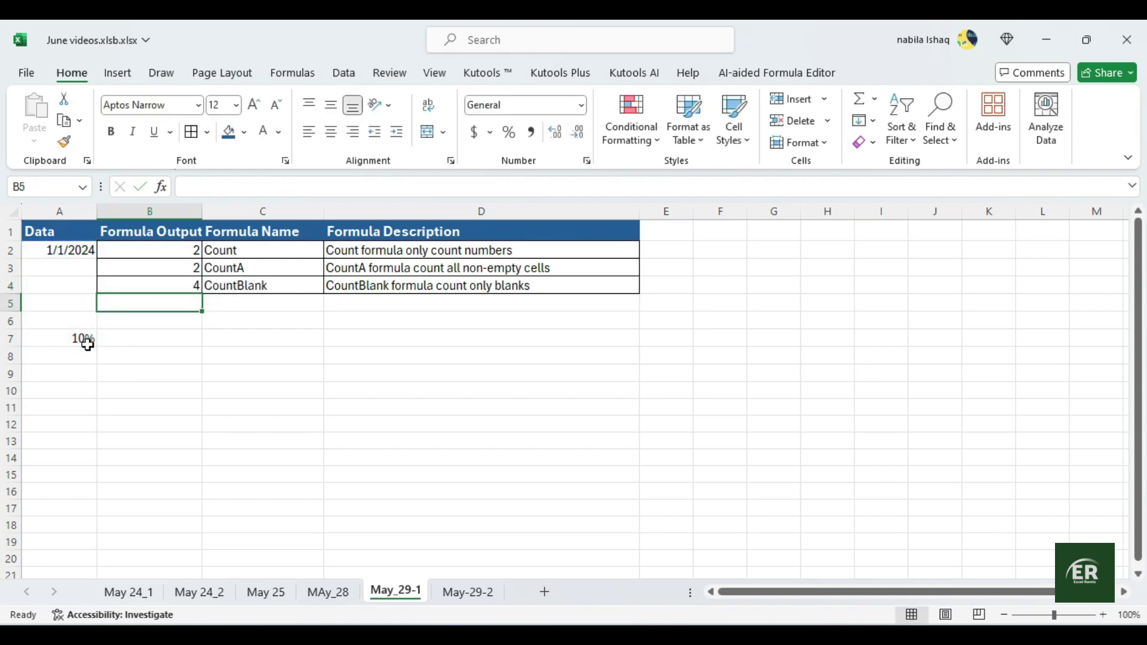
{"action": "left_click", "coordinate": [174, 283]}
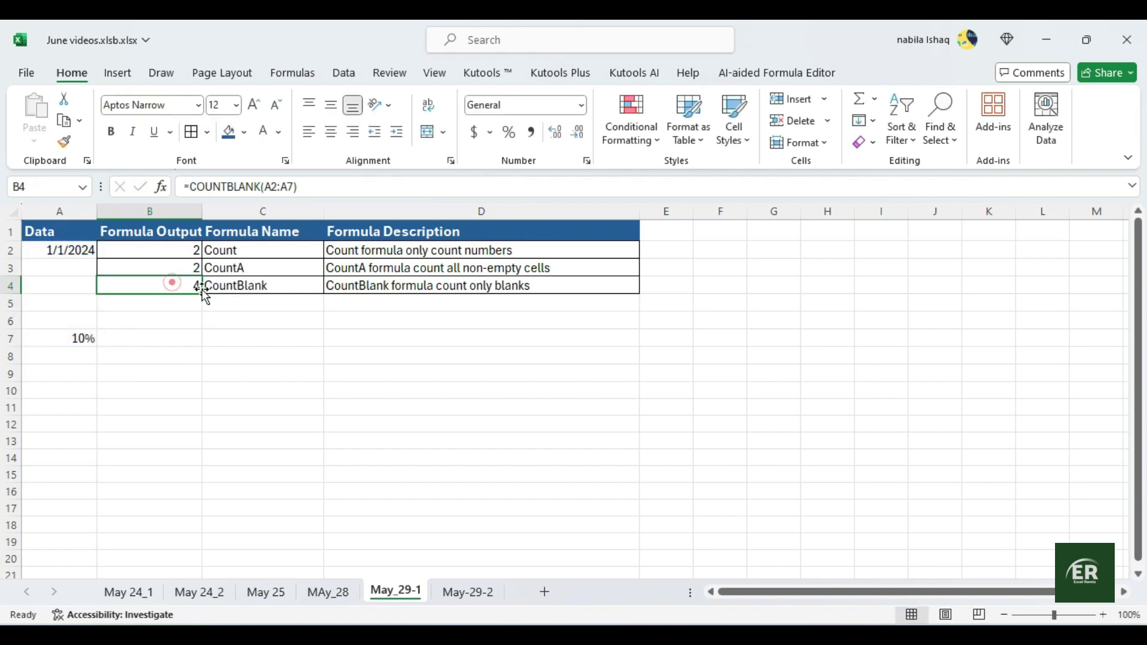
- Check the empty cells A3 to A6 in the Data column against the CountBlank output
{"action": "left_click", "coordinate": [59, 267]}
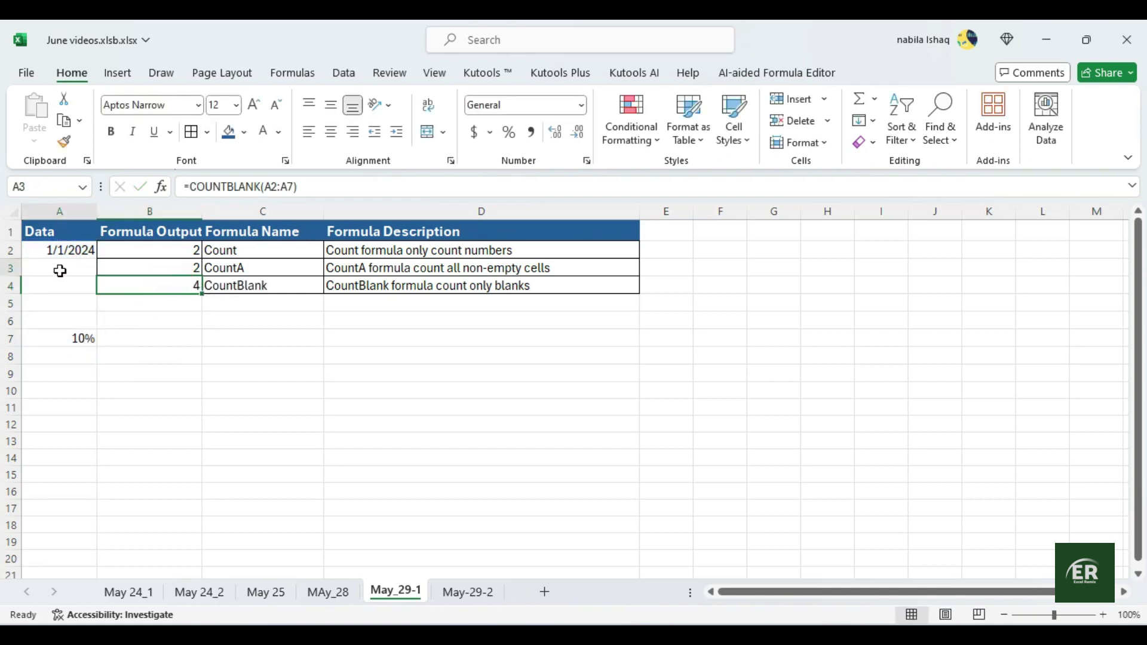
{"action": "left_click", "coordinate": [60, 285]}
{"action": "left_click", "coordinate": [64, 310]}
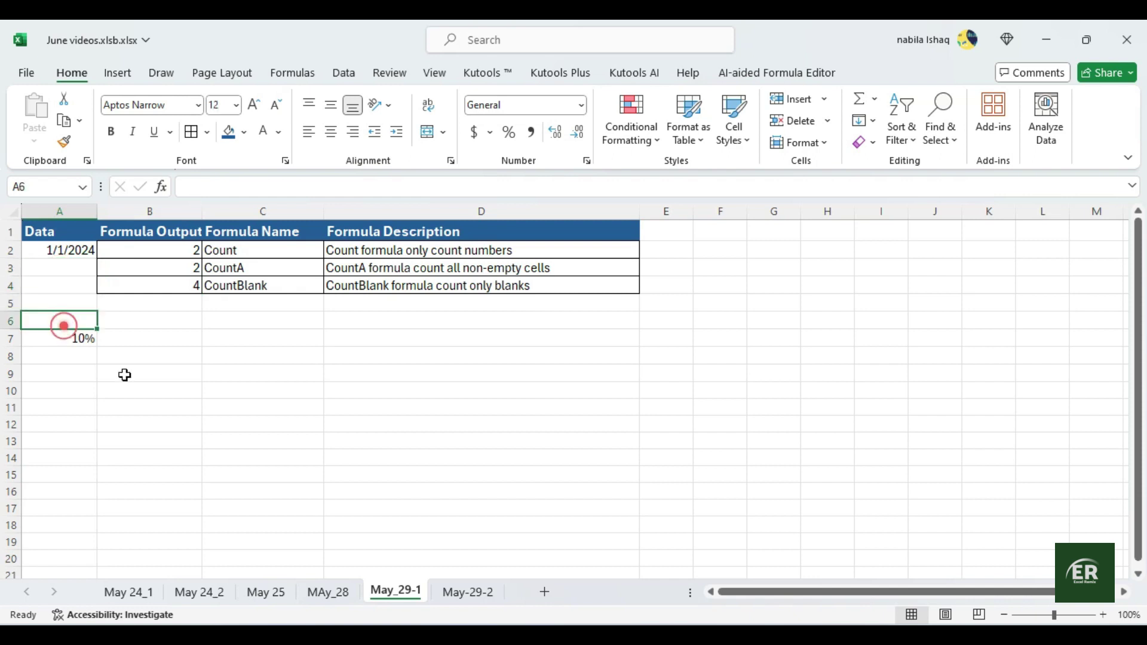
{"action": "left_click", "coordinate": [191, 408]}
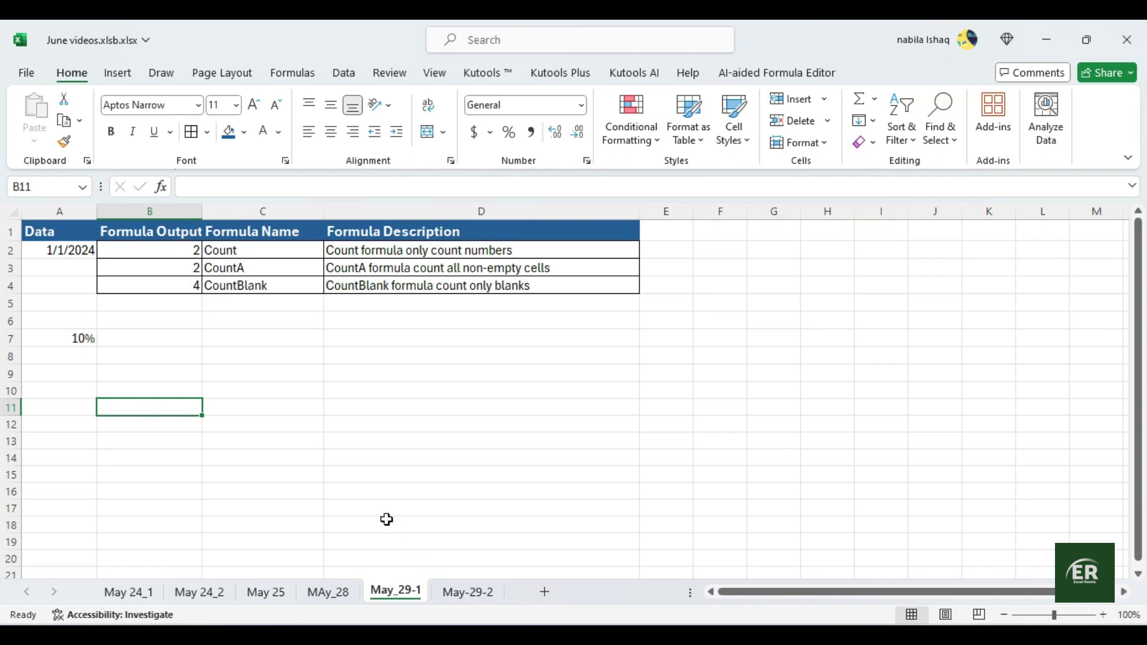
- Open the May-29-2 sheet and read the COUNTIF entry in the Formula Description column
{"action": "left_click", "coordinate": [450, 593]}
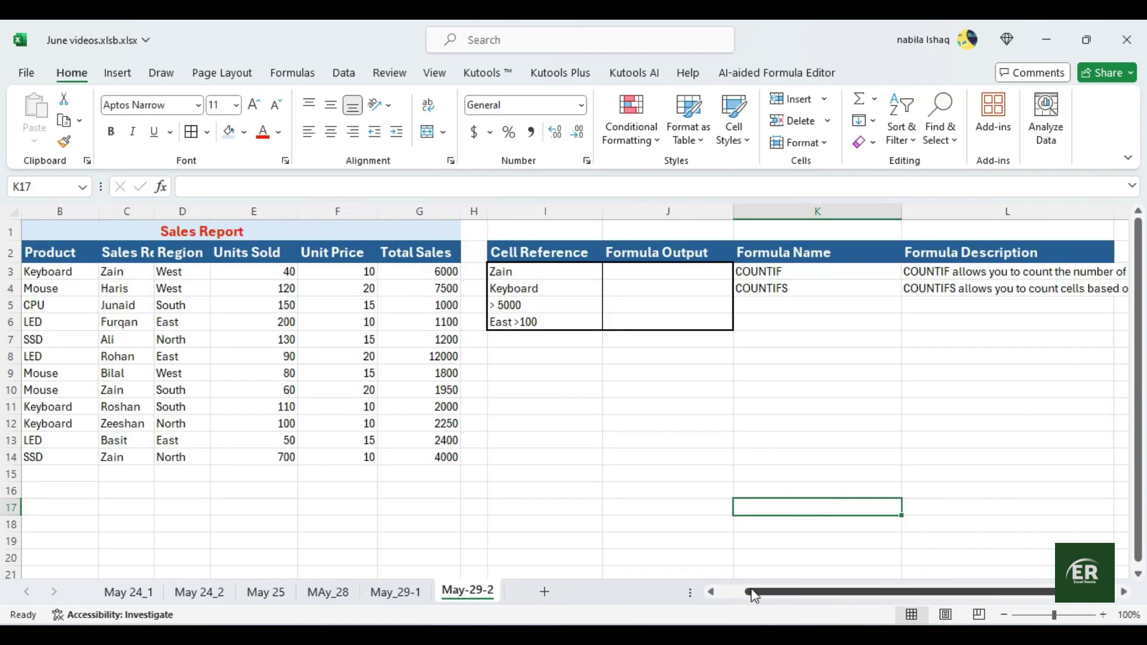
{"action": "left_click_drag", "start_coordinate": [751, 591], "coordinate": [794, 591]}
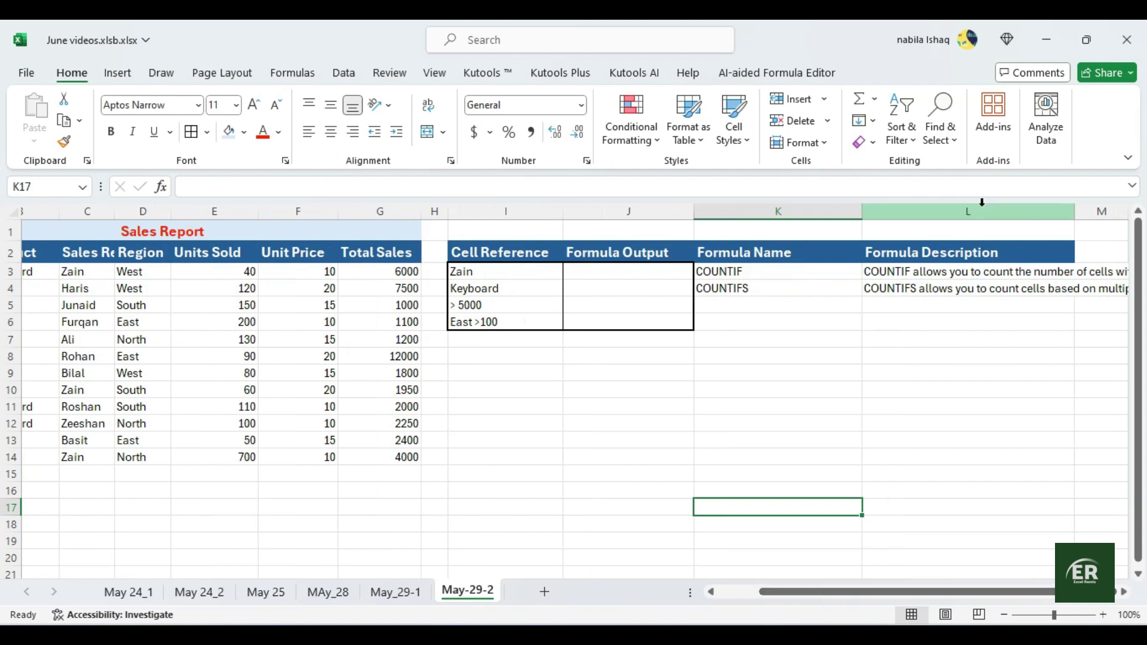
{"action": "left_click", "coordinate": [722, 270]}
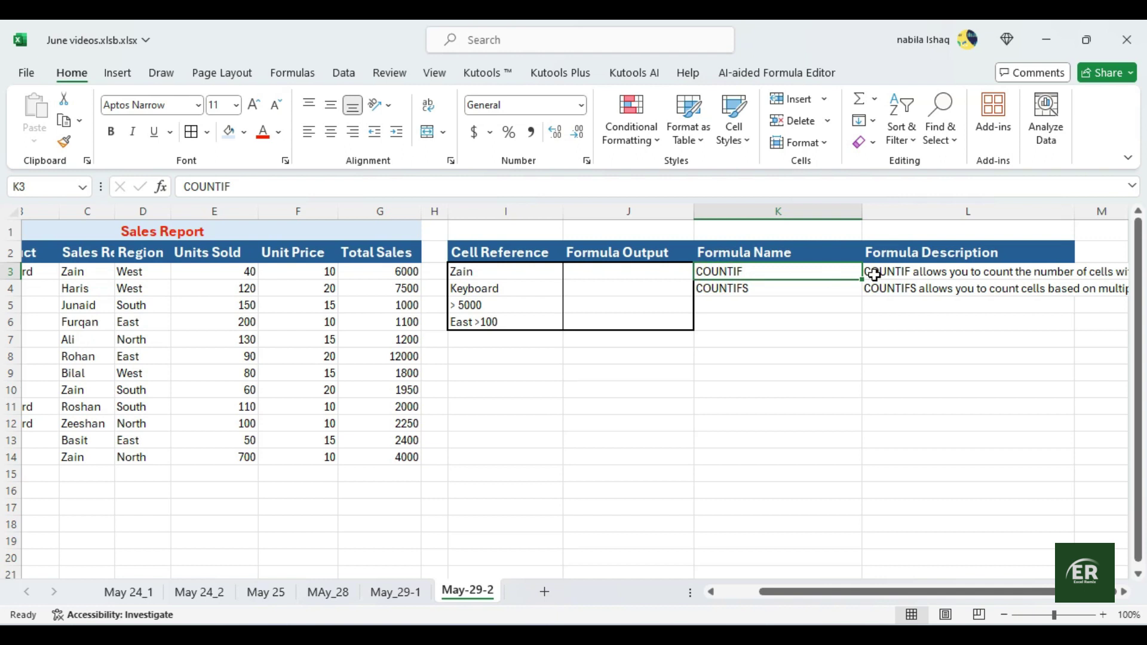
{"action": "double_click", "coordinate": [914, 275]}
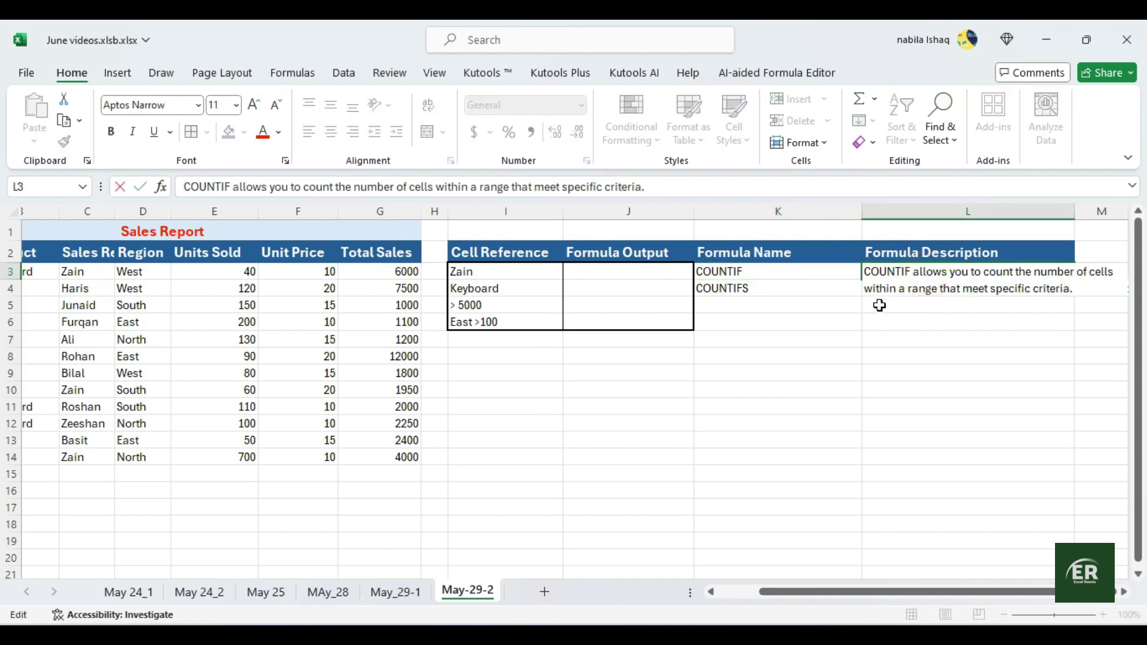
{"action": "left_click", "coordinate": [827, 335]}
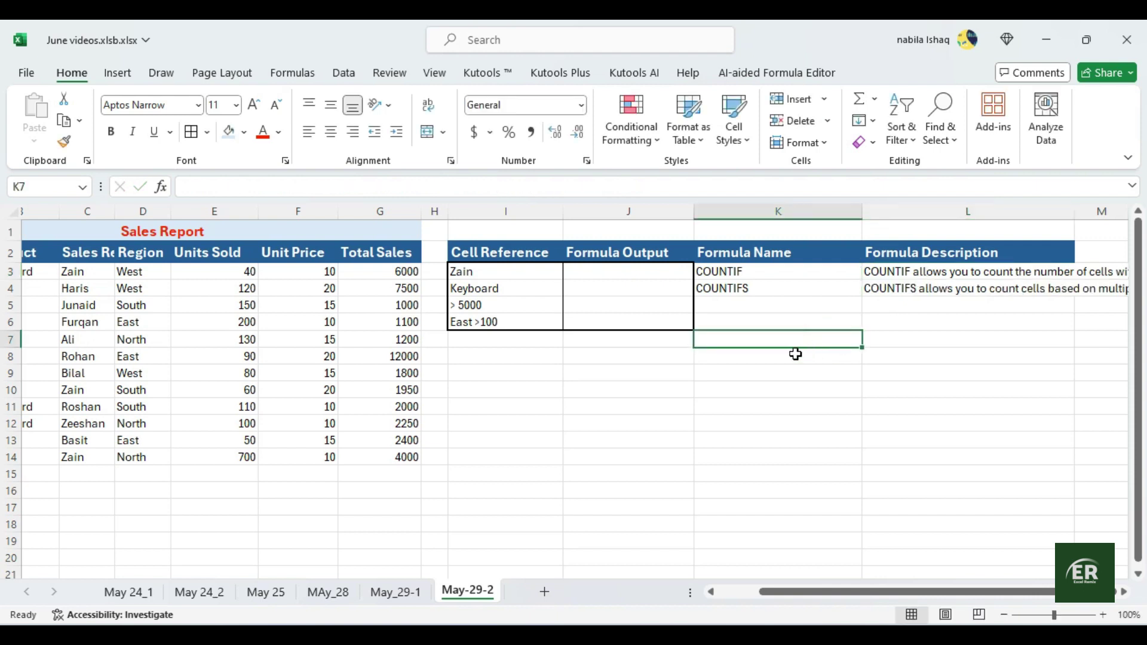
- Widen column C of the Sales Report so the Sales Rep header fits
{"action": "left_click", "coordinate": [75, 272]}
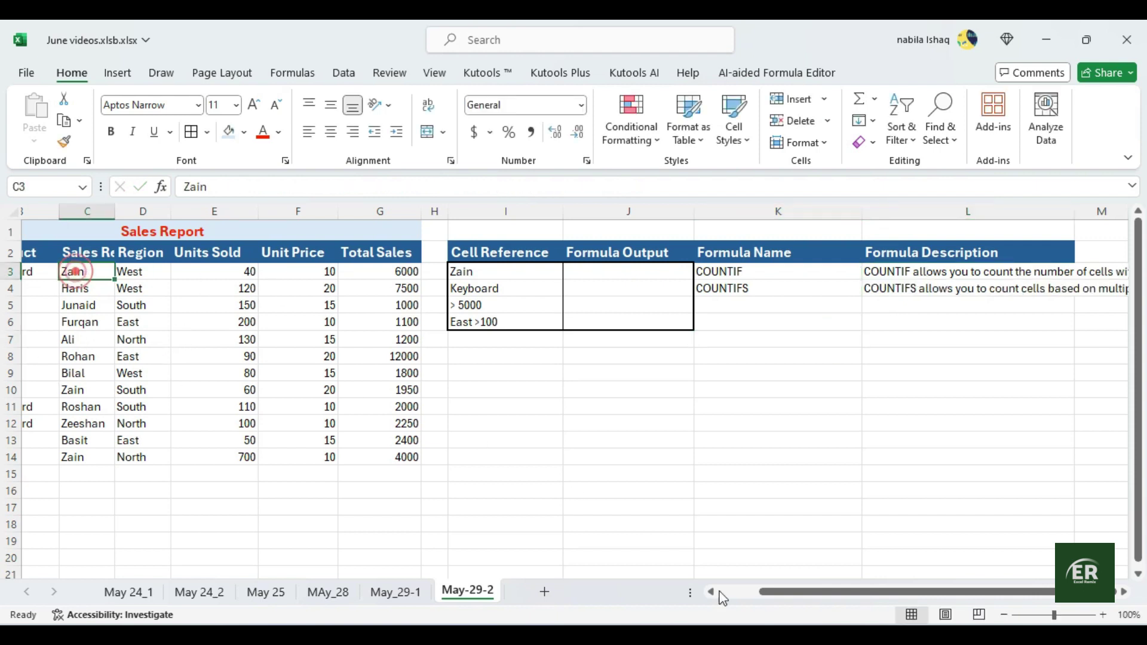
{"action": "left_click_drag", "start_coordinate": [794, 592], "coordinate": [754, 592]}
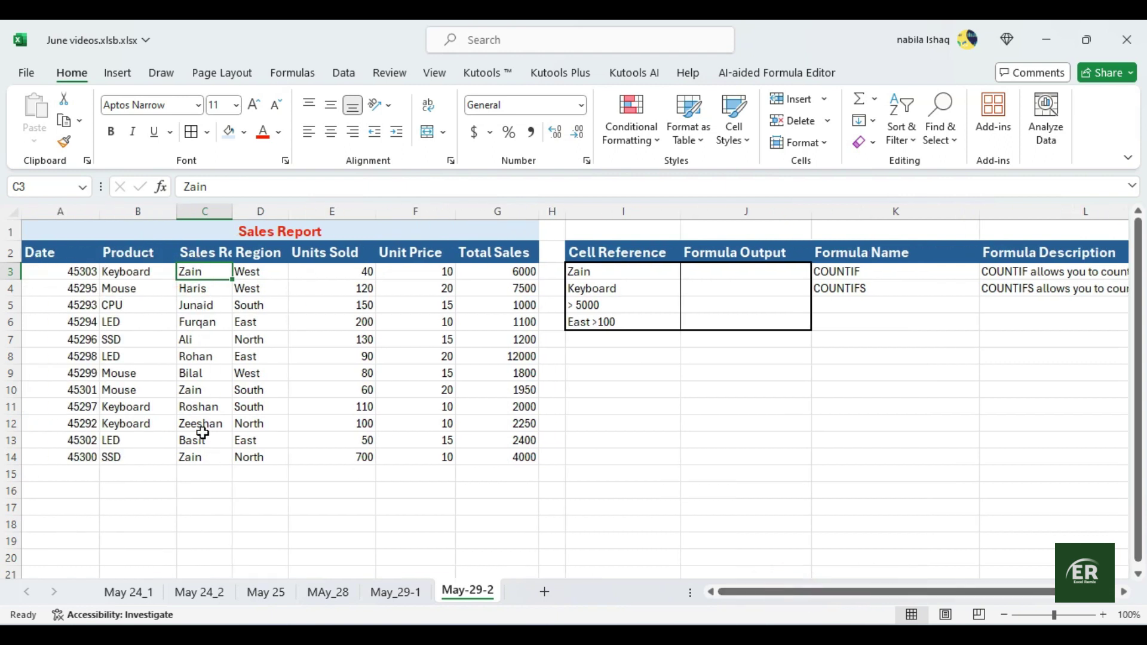
{"action": "left_click_drag", "start_coordinate": [230, 214], "coordinate": [255, 214]}
{"action": "left_click", "coordinate": [248, 427]}
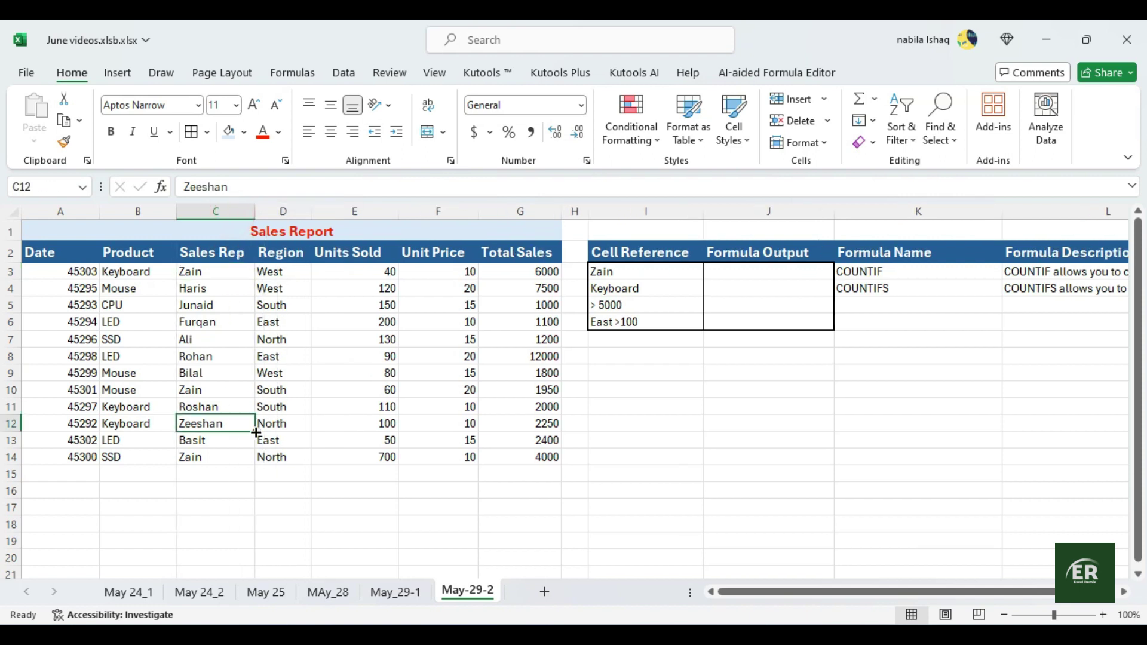
- Enter a COUNTIF formula in J3 over C3:C14, with the sales rep's name from I3 as quoted text for the criterion
{"action": "left_click", "coordinate": [758, 276]}
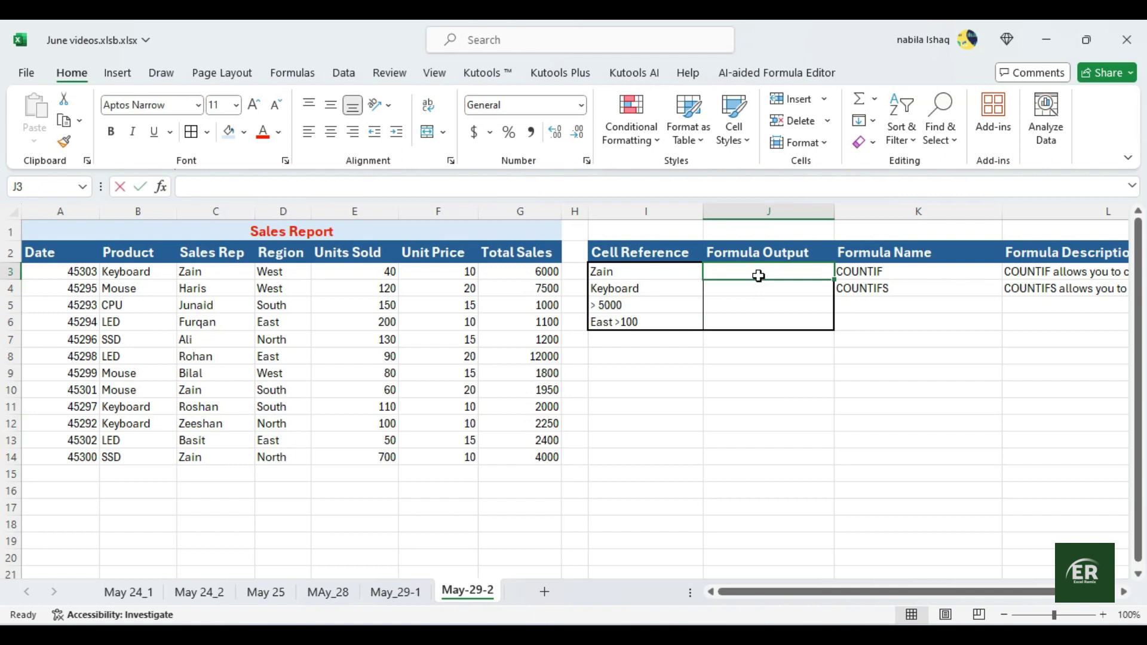
{"action": "type", "text": "=coun"}
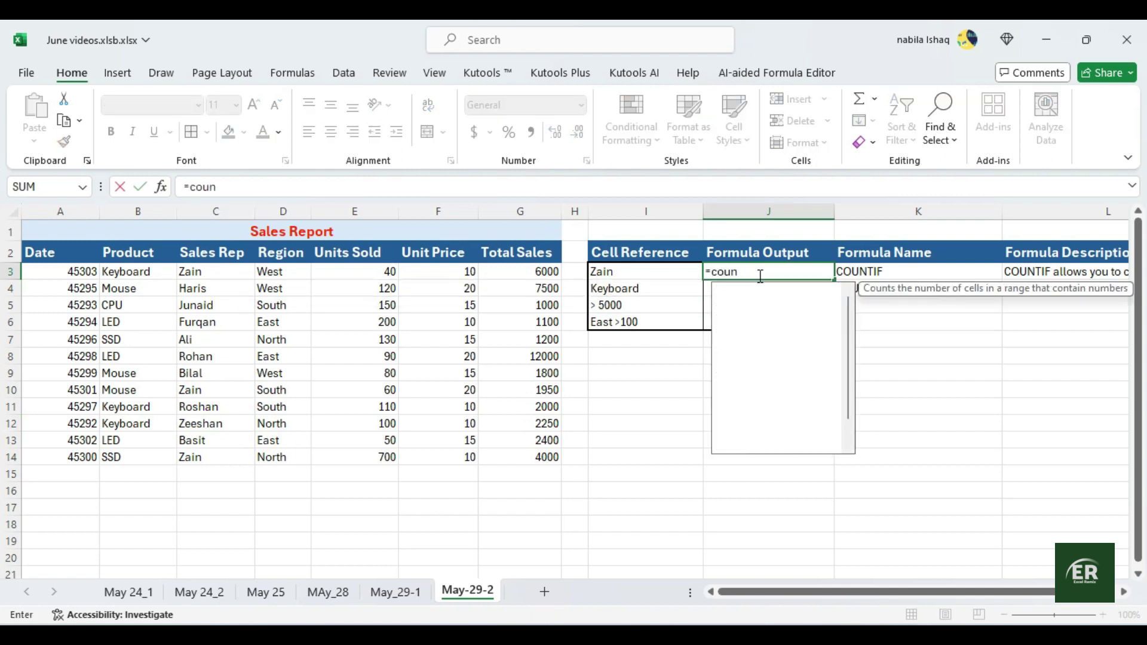
{"action": "type", "text": "t"}
{"action": "left_click", "coordinate": [759, 389]}
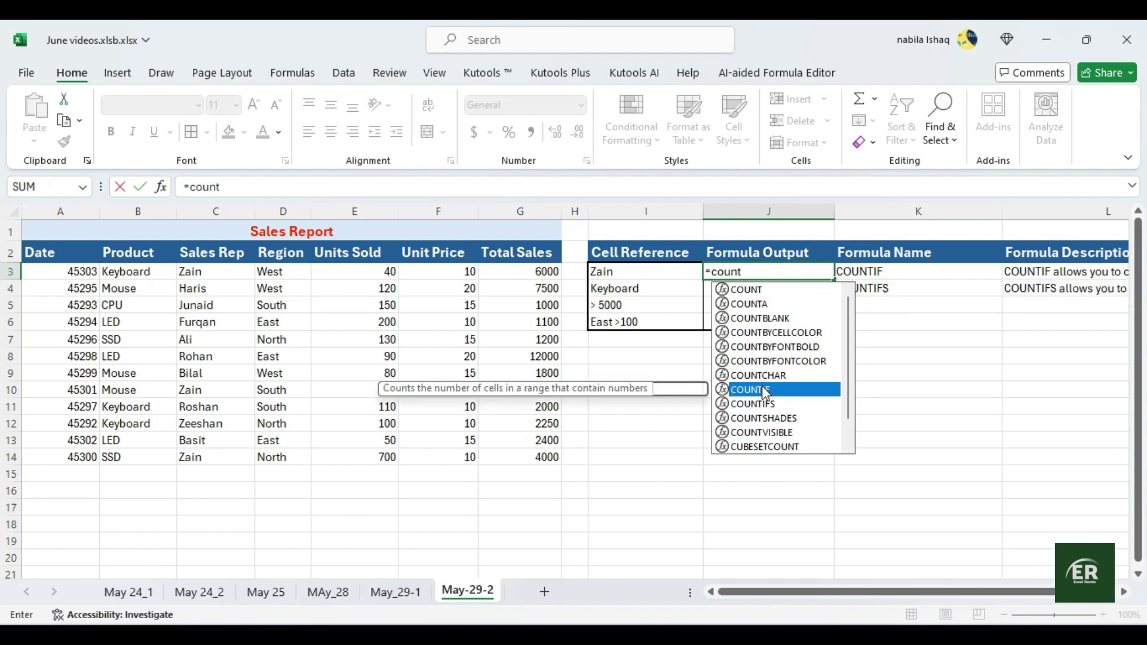
{"action": "double_click", "coordinate": [759, 387]}
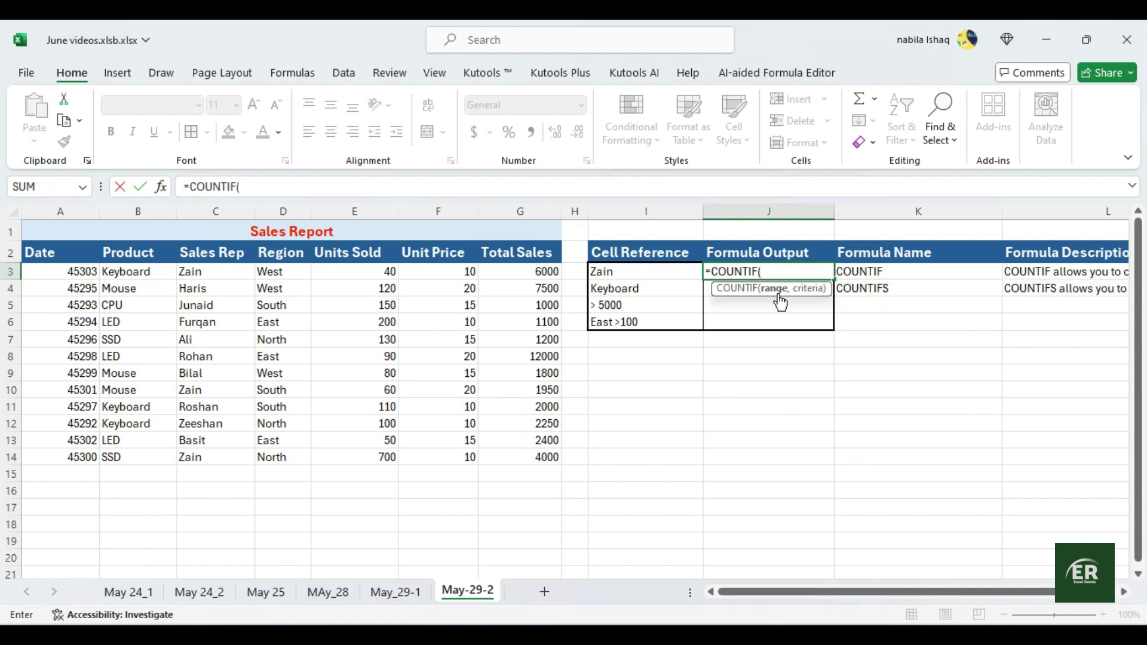
{"action": "left_click_drag", "start_coordinate": [213, 276], "coordinate": [218, 451]}
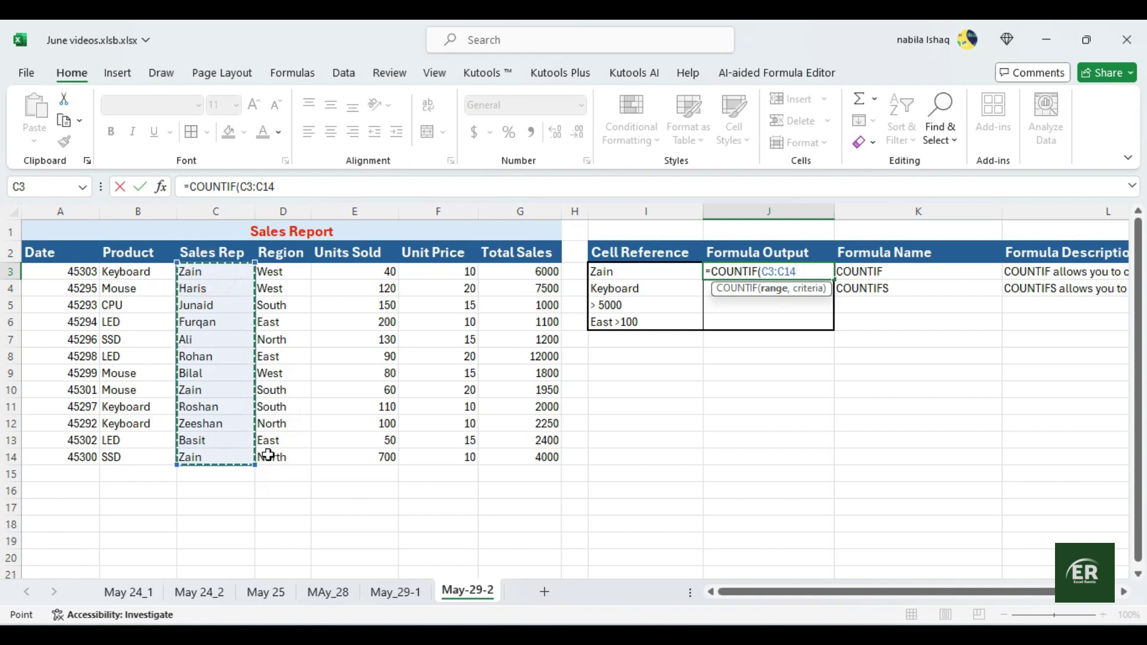
{"action": "type", "text": ","}
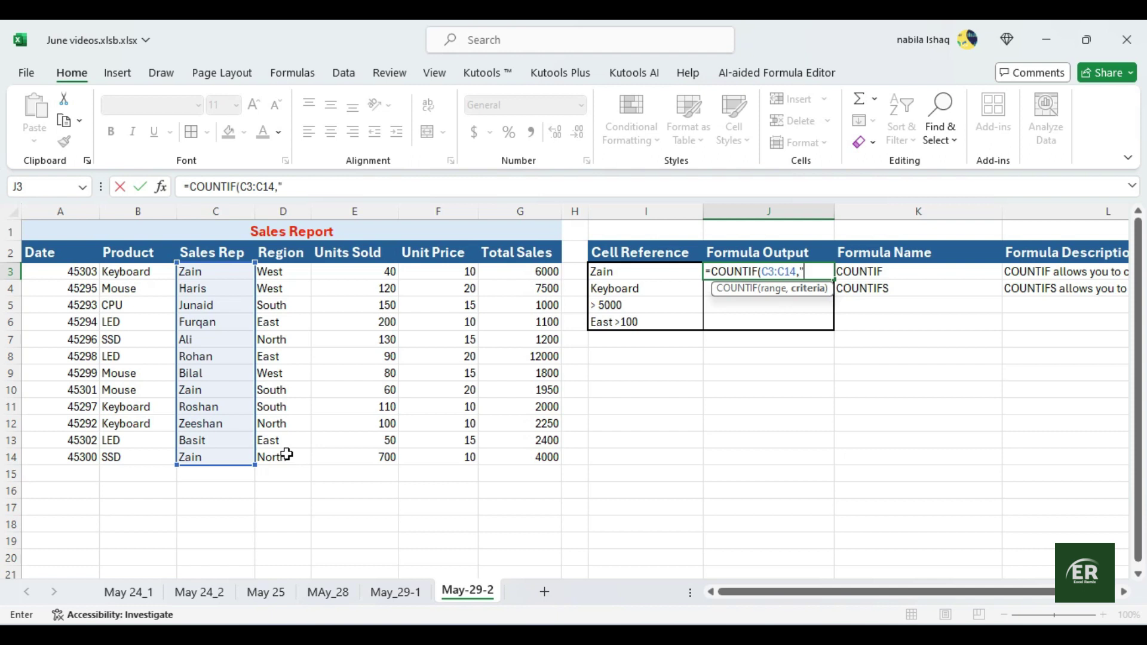
{"action": "left_click", "coordinate": [803, 268]}
{"action": "type", "text": ")"}
{"action": "key", "text": "Return"}
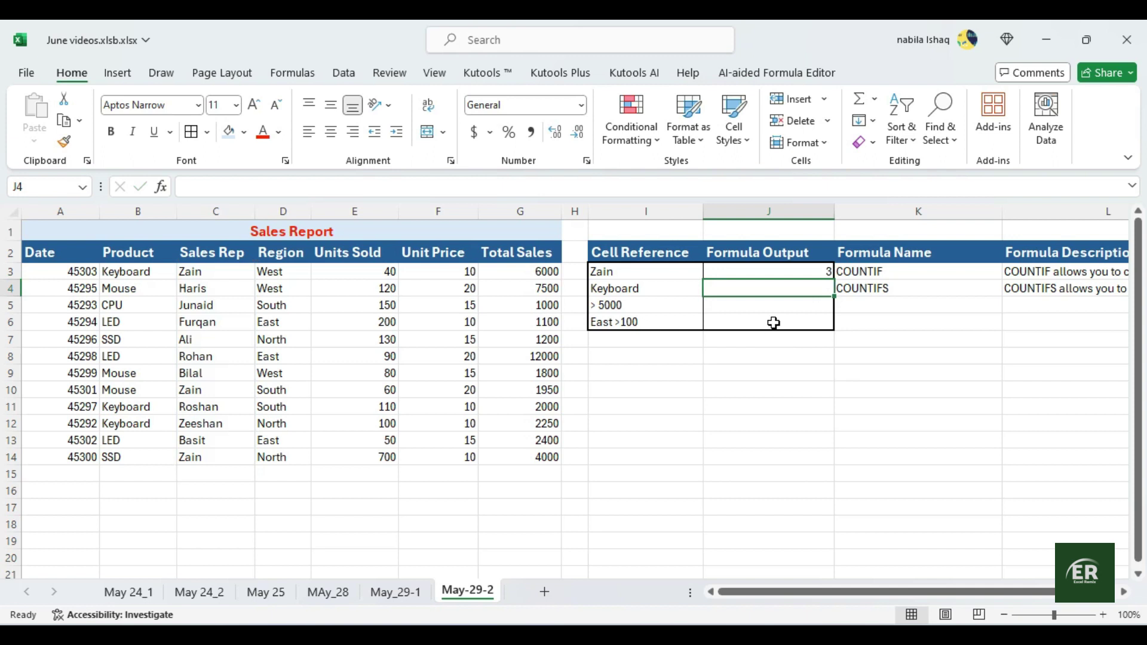
- Check the matching names in the Sales Rep column, C3, C8's list below and C14, against the COUNTIF output in J3
{"action": "left_click", "coordinate": [781, 277]}
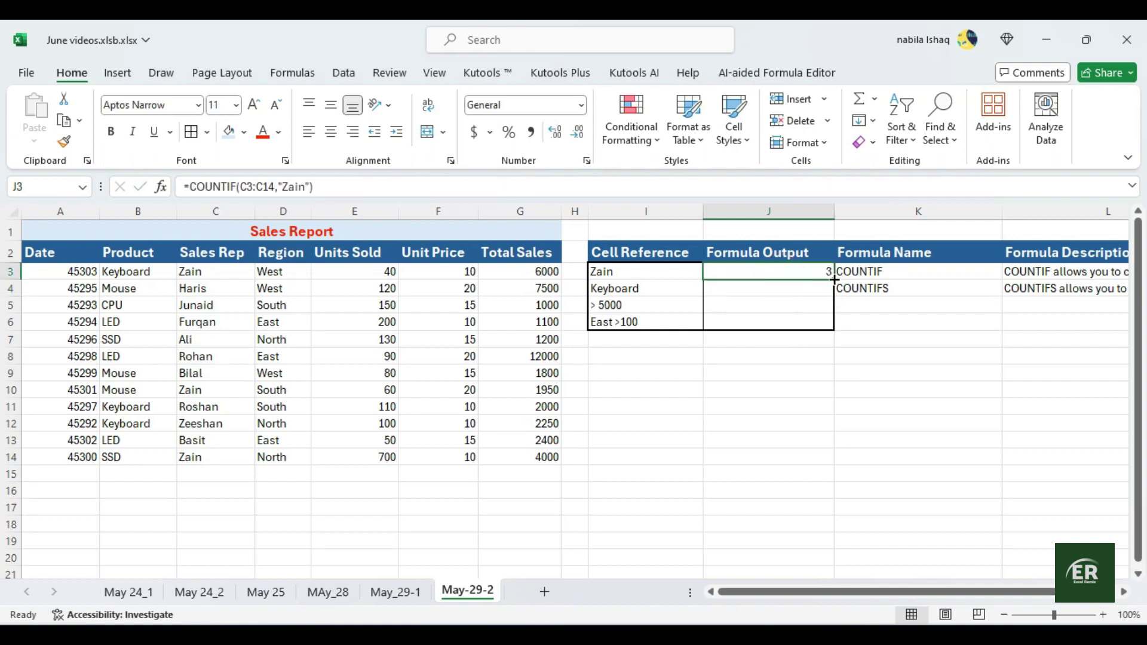
{"action": "left_click", "coordinate": [202, 274]}
{"action": "left_click", "coordinate": [200, 390]}
{"action": "left_click", "coordinate": [209, 457]}
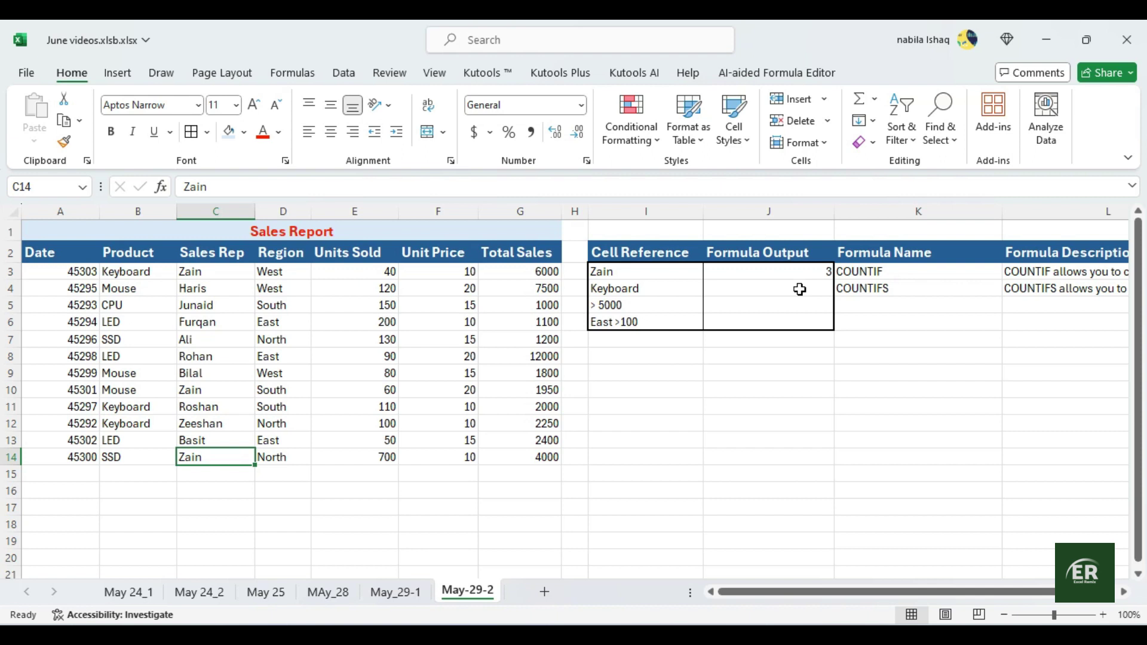
{"action": "left_click", "coordinate": [762, 274]}
{"action": "left_click", "coordinate": [609, 275]}
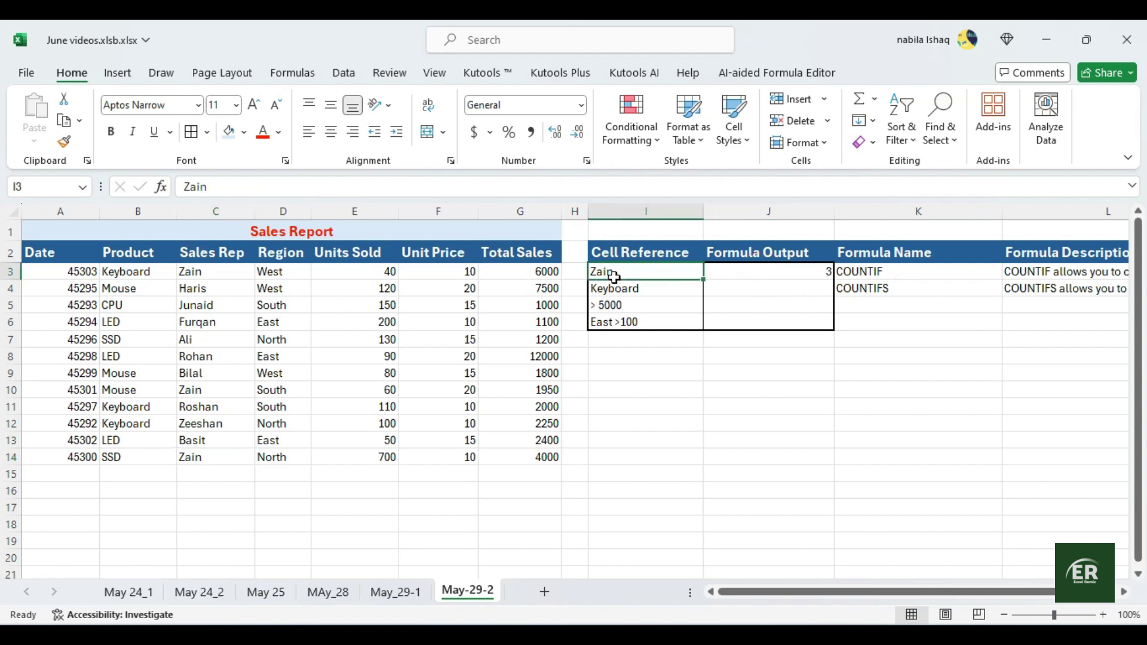
- Replace the formula in J3 with COUNTIF over C3:C14, using cell I3 as the criterion
{"action": "left_click", "coordinate": [752, 275]}
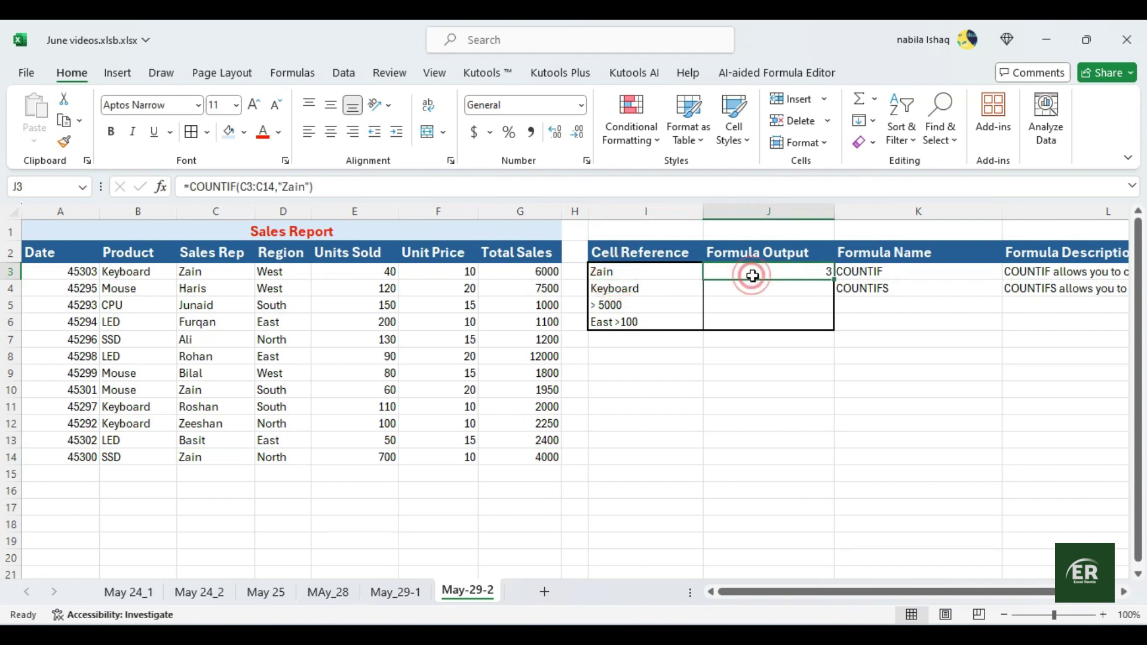
{"action": "double_click", "coordinate": [745, 270]}
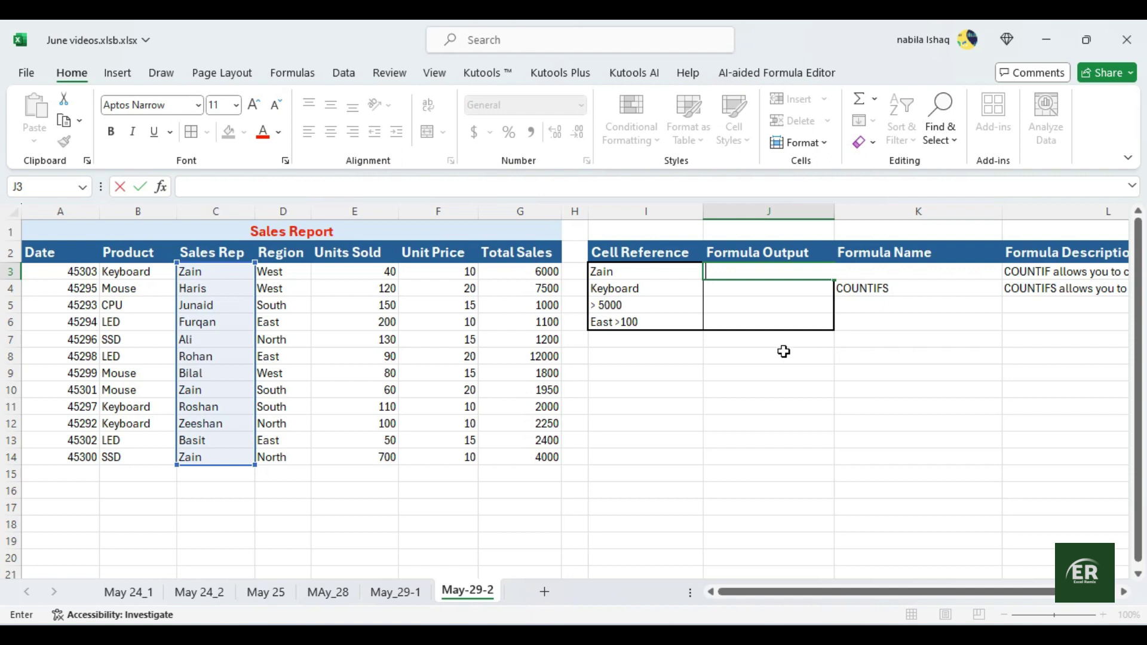
{"action": "left_click", "coordinate": [782, 352]}
{"action": "type", "text": "="}
{"action": "type", "text": "co"}
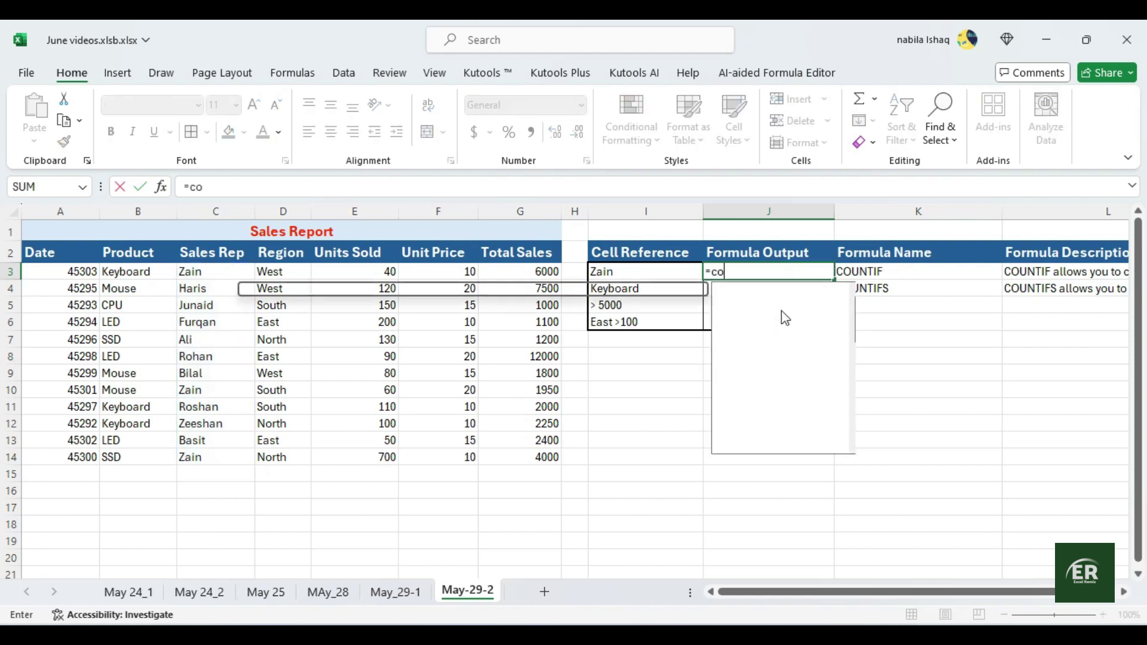
{"action": "type", "text": "unt"}
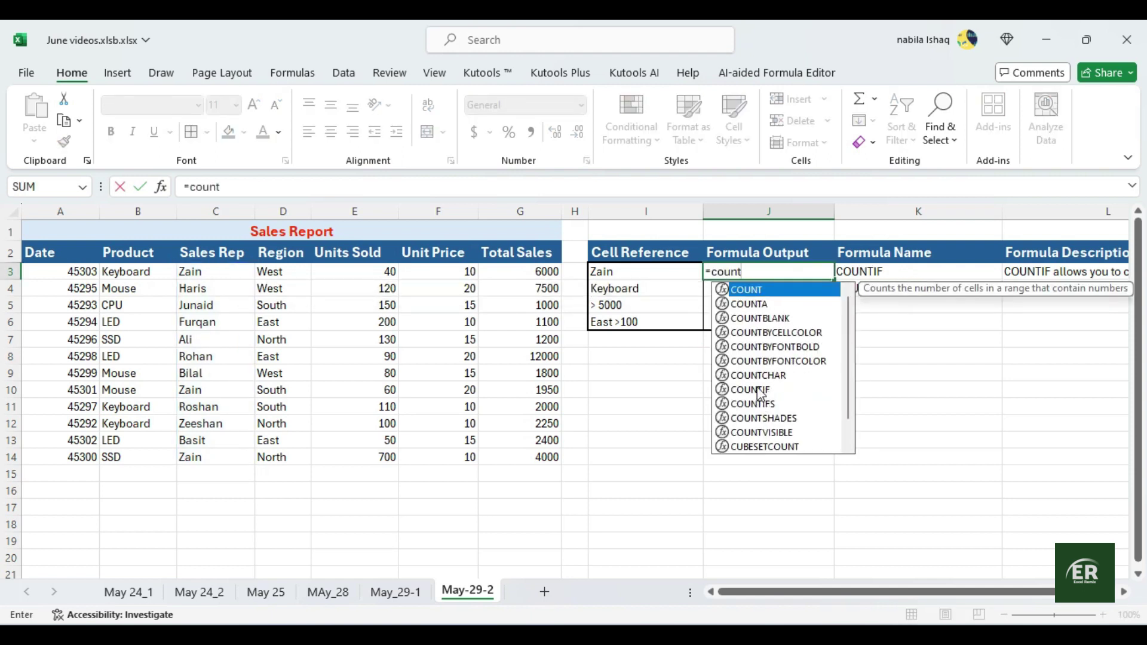
{"action": "double_click", "coordinate": [757, 389]}
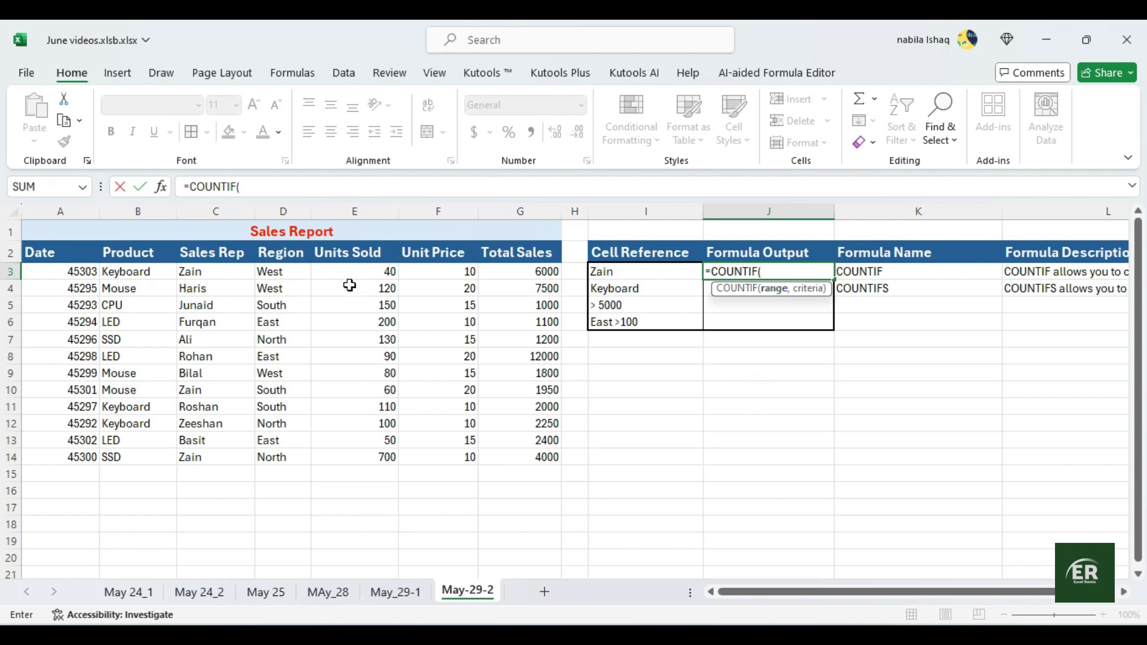
{"action": "left_click_drag", "start_coordinate": [206, 279], "coordinate": [196, 452]}
{"action": "type", "text": ","}
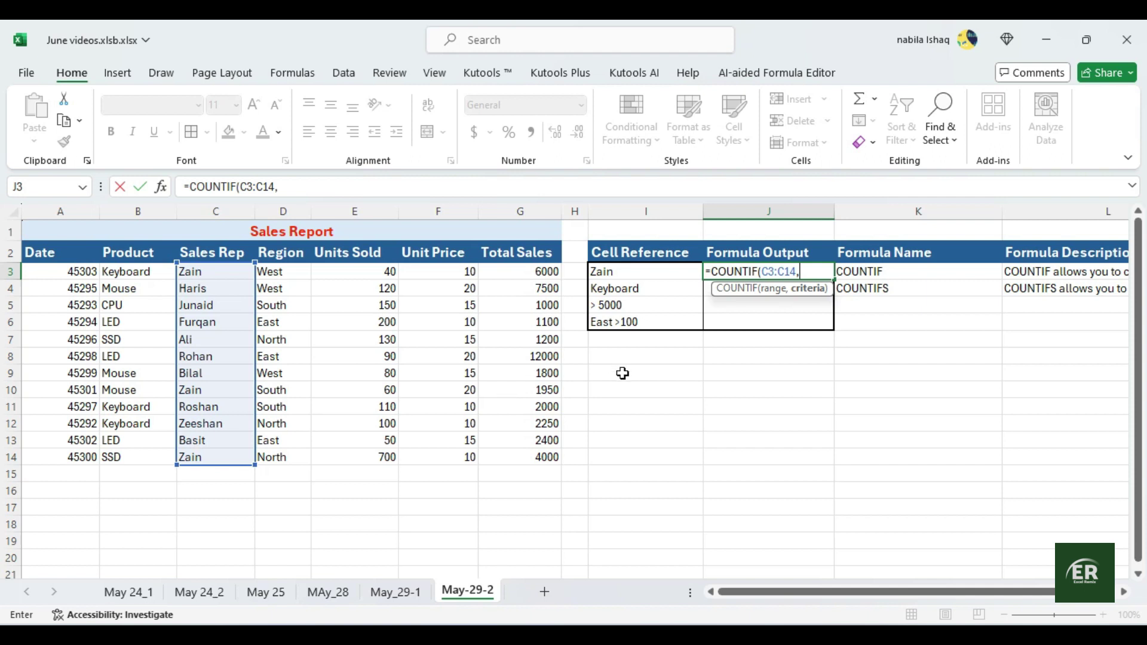
{"action": "left_click", "coordinate": [635, 272]}
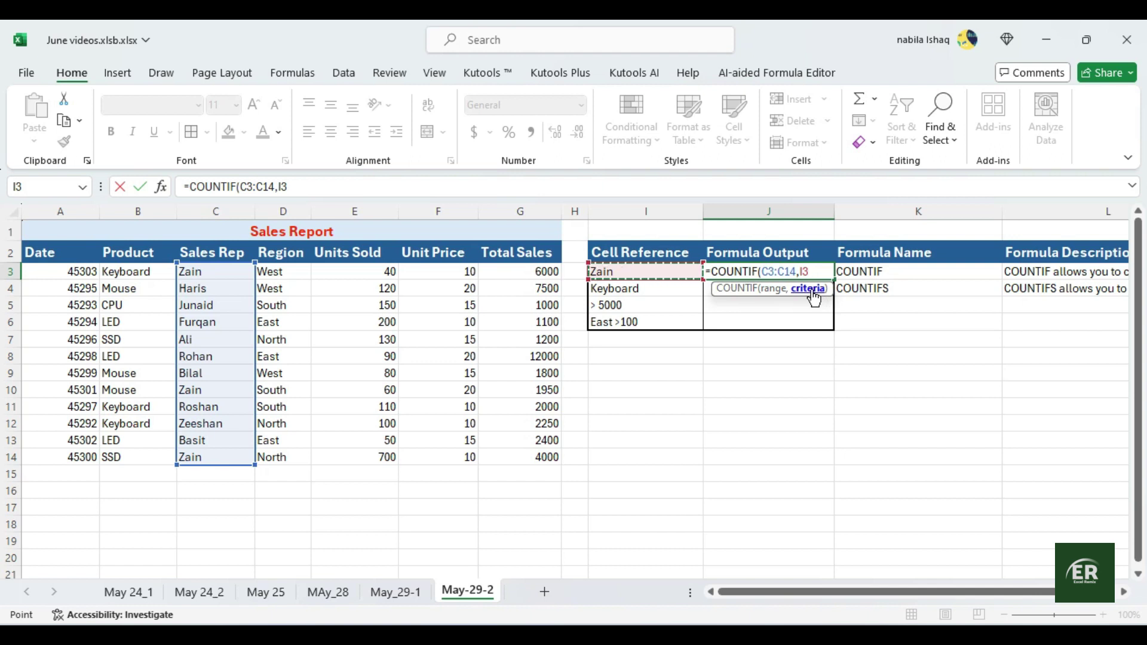
{"action": "key", "text": "Return"}
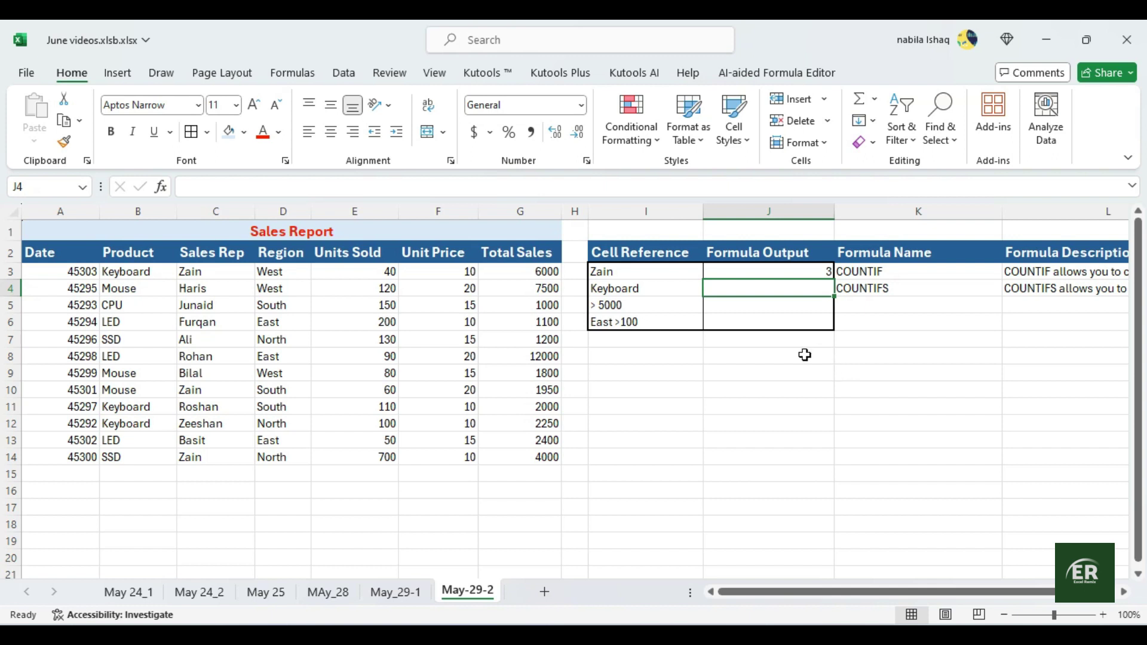
{"action": "left_click", "coordinate": [794, 270]}
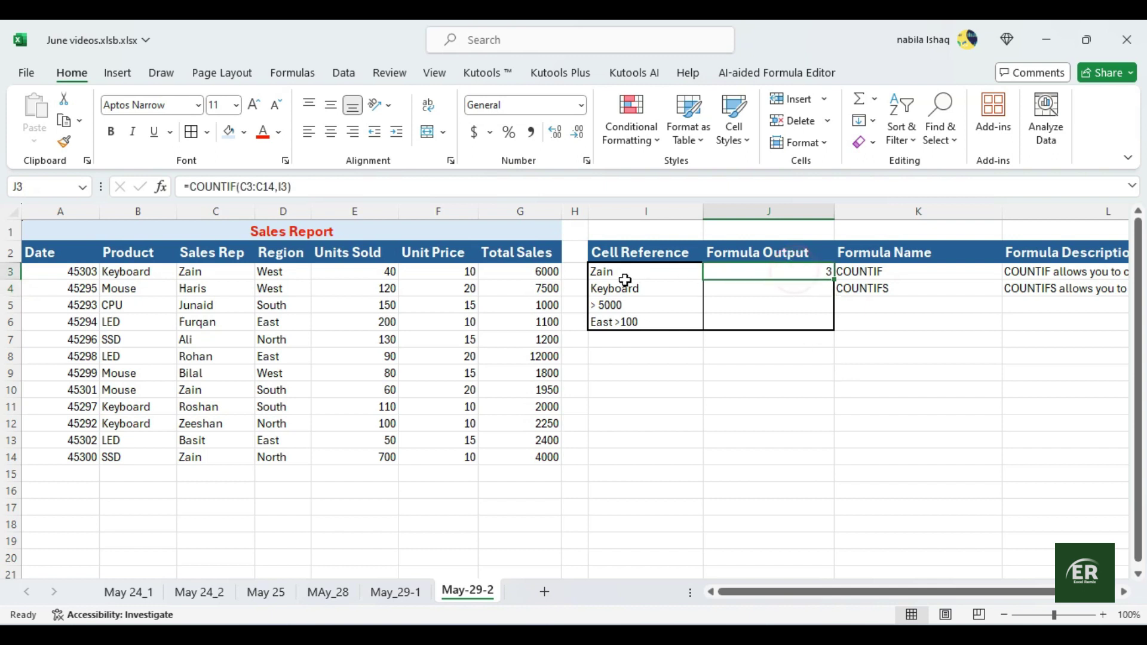
{"action": "left_click", "coordinate": [768, 370]}
- Replace the name in I3 with the sales rep's name from row 7 of the Sales Report
{"action": "left_click", "coordinate": [658, 274]}
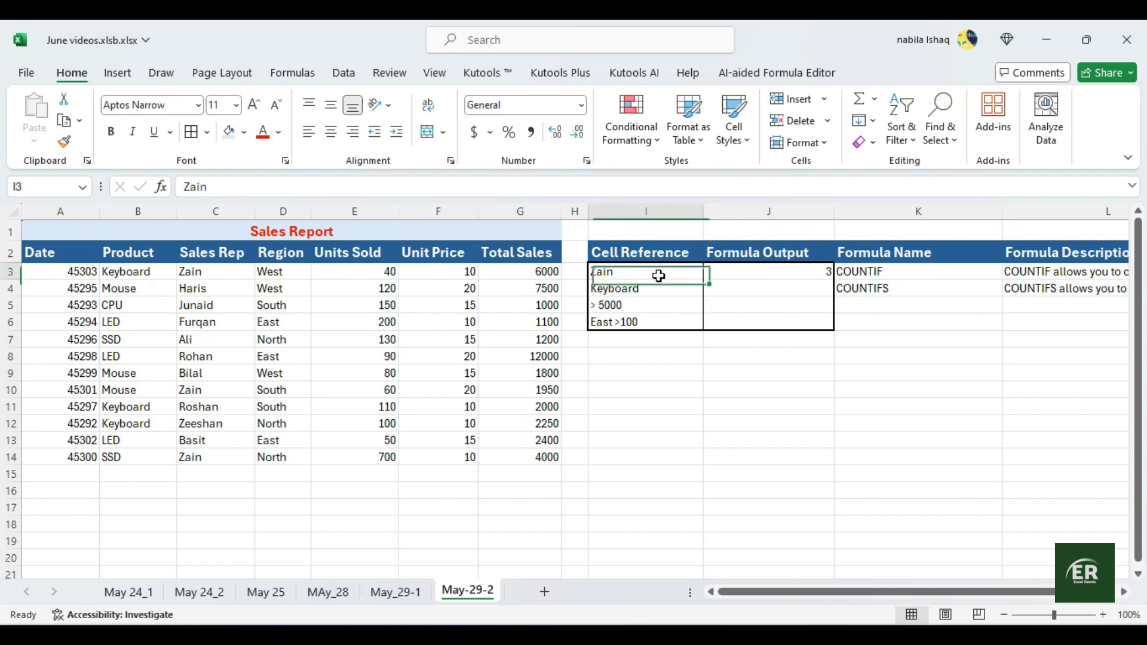
{"action": "key", "text": "BackSpace"}
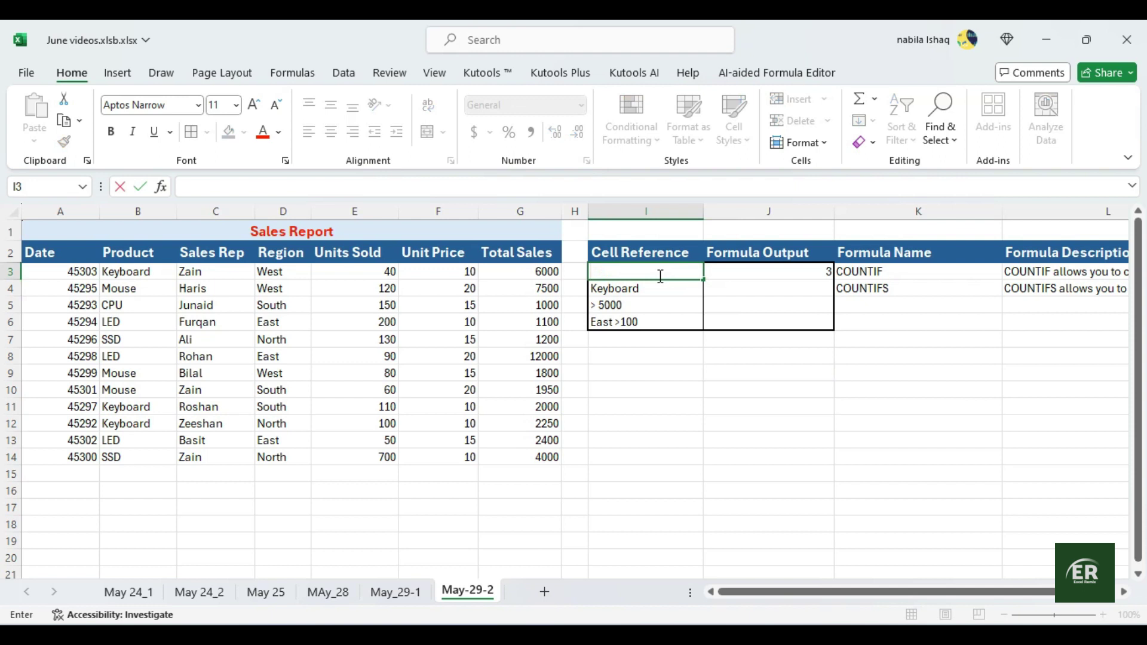
{"action": "key", "text": "Return"}
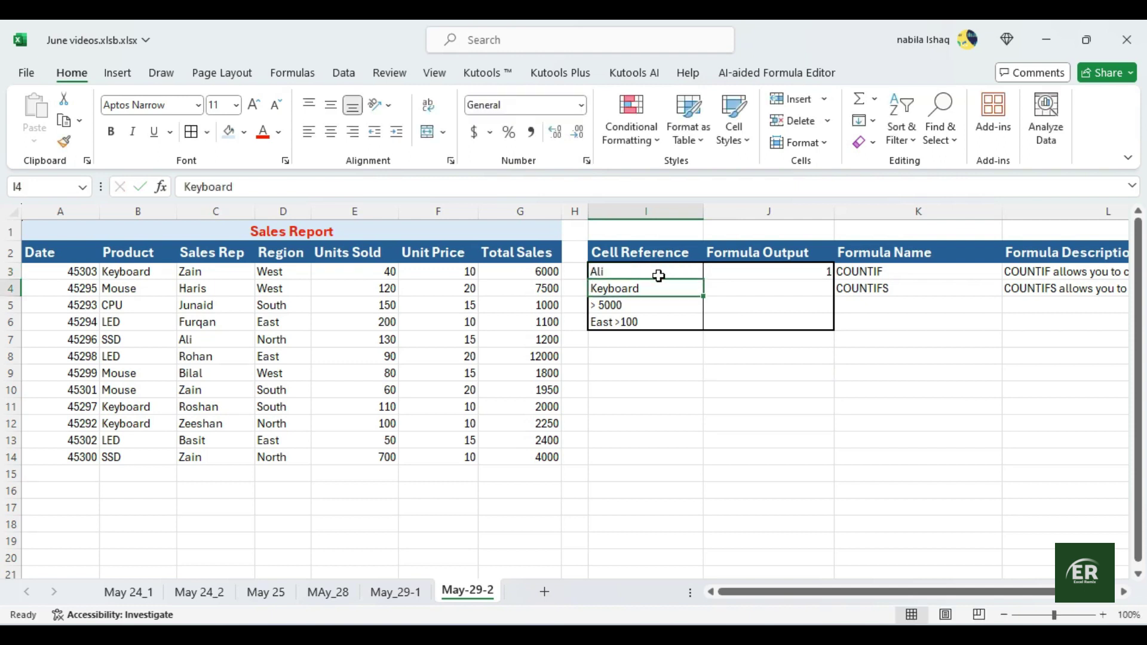
- Set I3 to the sales rep's name from row 12 and check the COUNTIF output in J3
{"action": "left_click", "coordinate": [629, 268]}
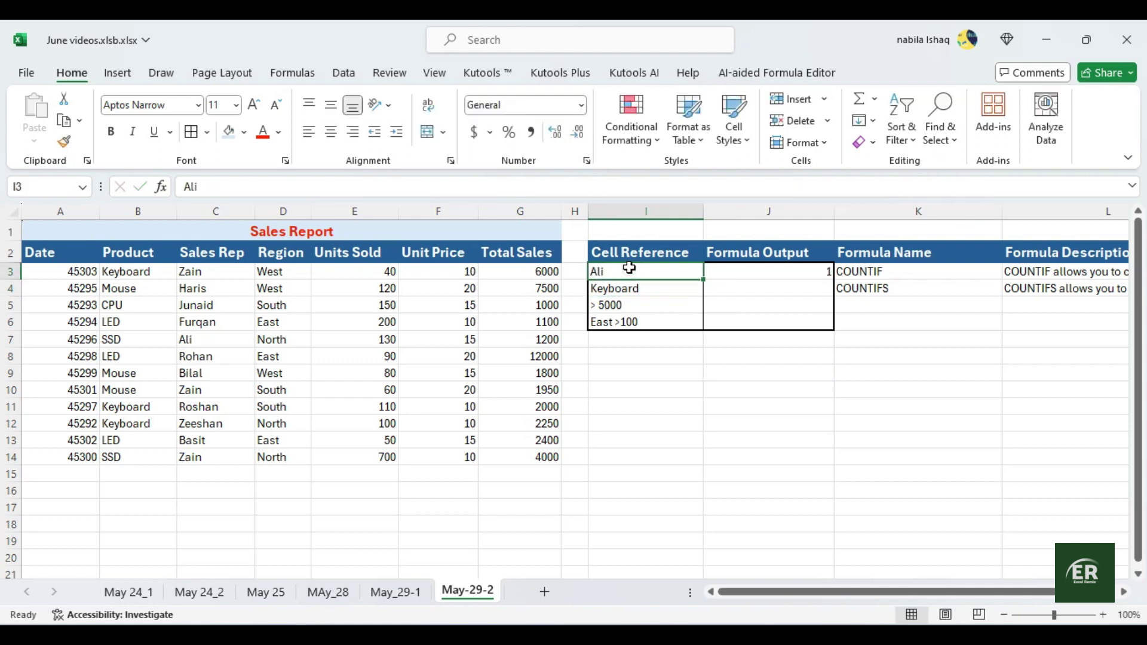
{"action": "key", "text": "BackSpace"}
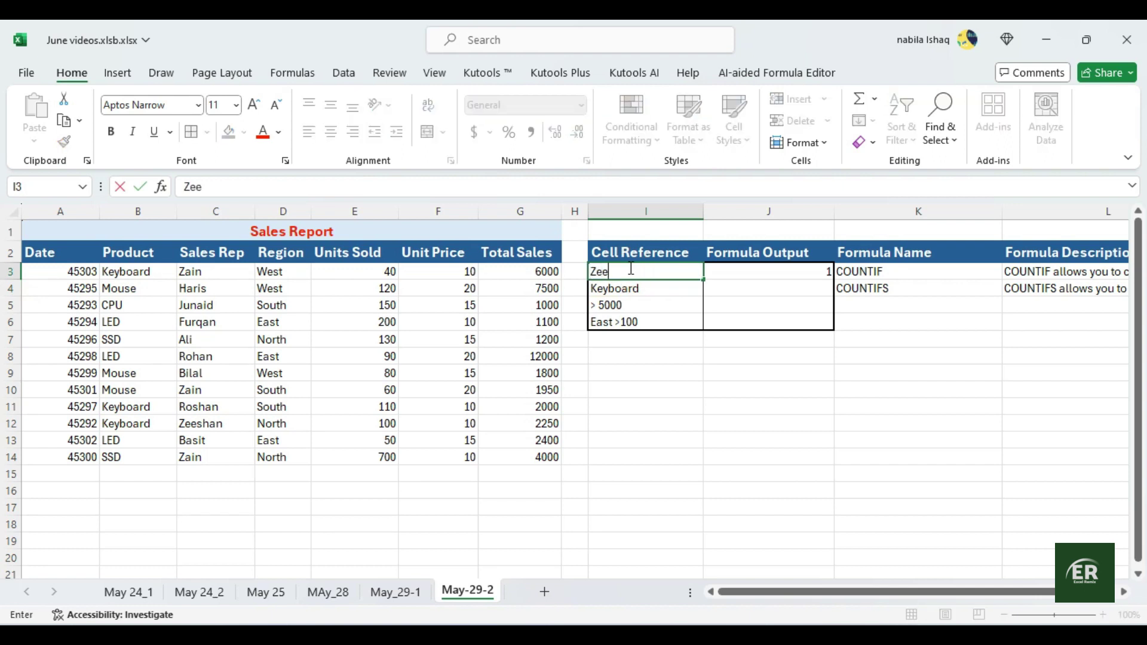
{"action": "key", "text": "Return"}
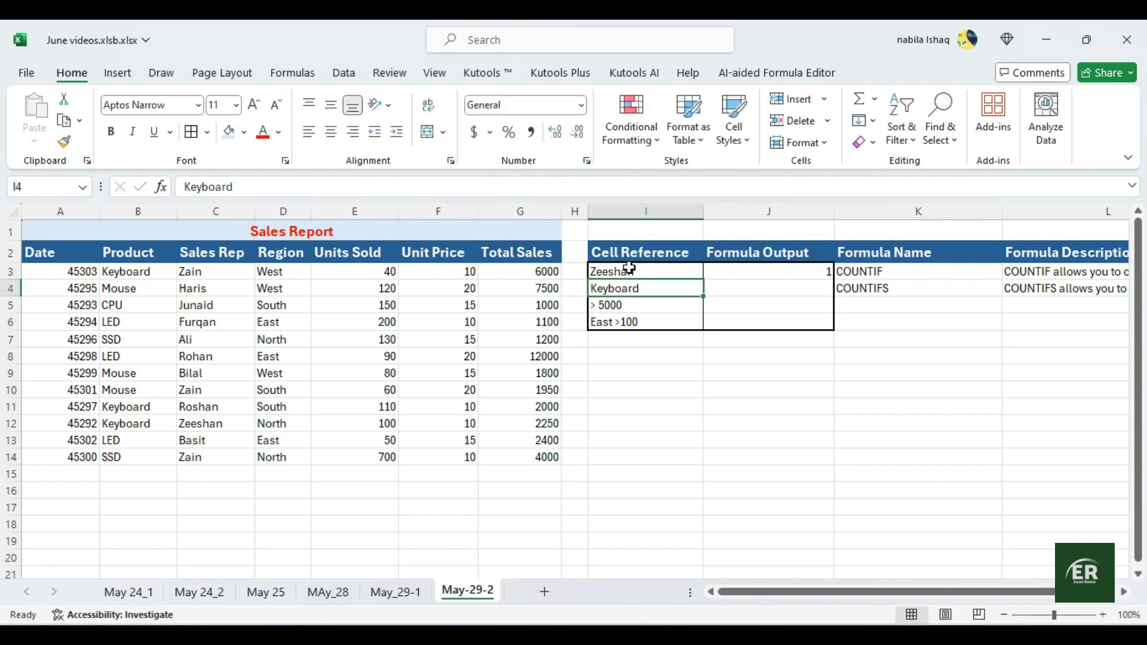
{"action": "left_click", "coordinate": [766, 276]}
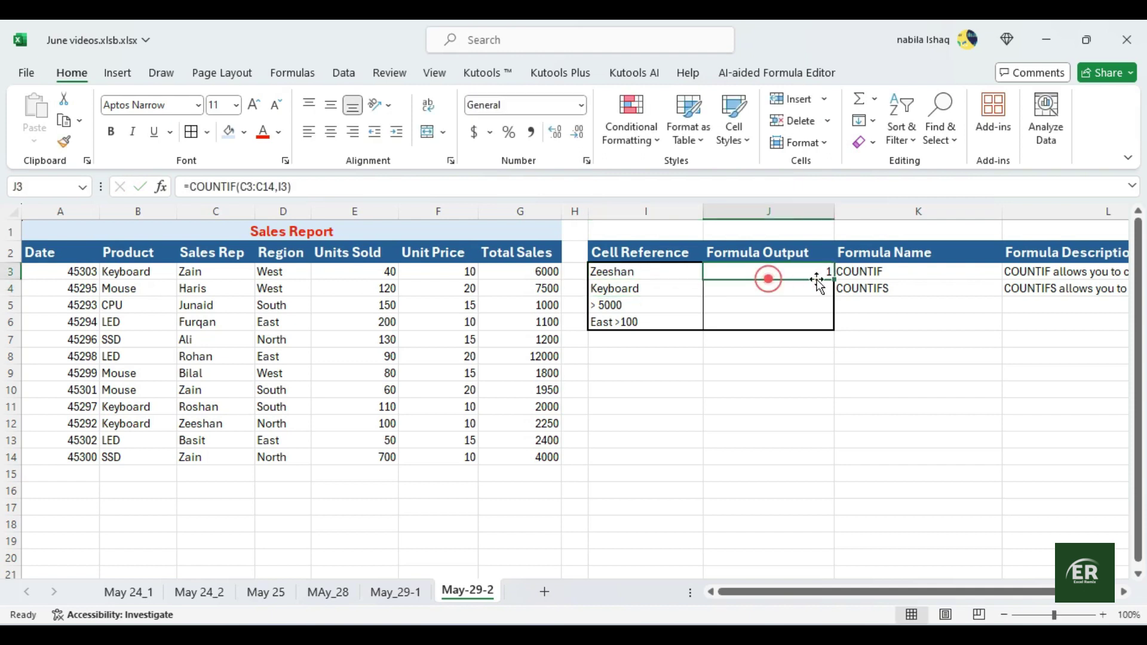
{"action": "left_click", "coordinate": [711, 350]}
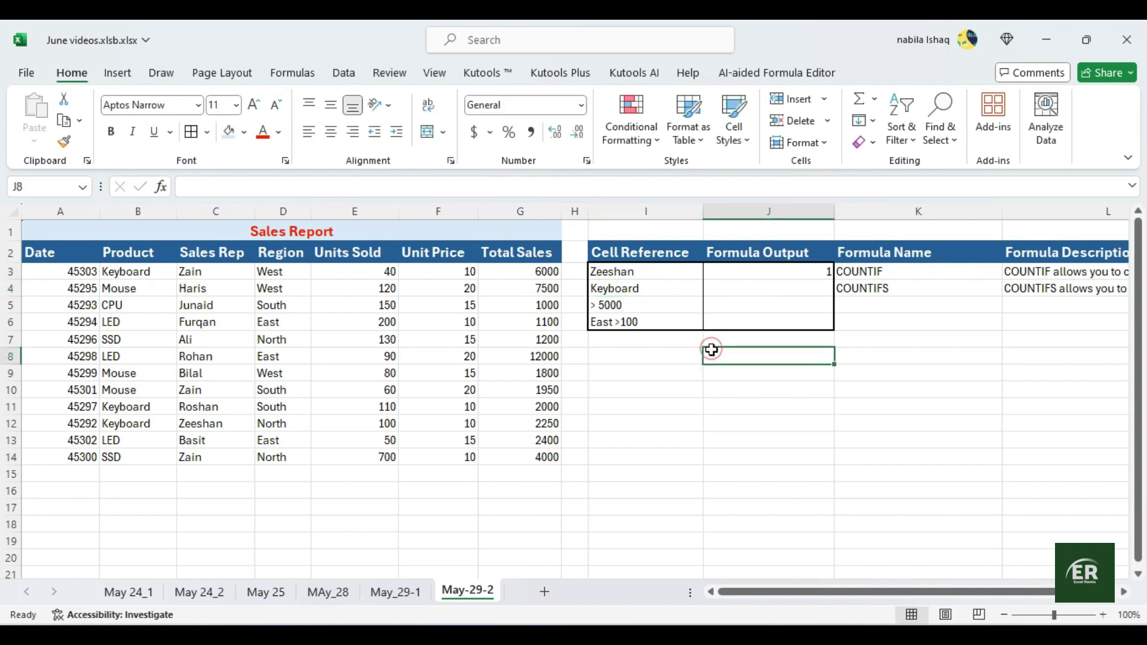
- Enter a COUNTIF formula in J4 over the Product range B3:B14, using cell I4 as the criterion
{"action": "left_click", "coordinate": [132, 251]}
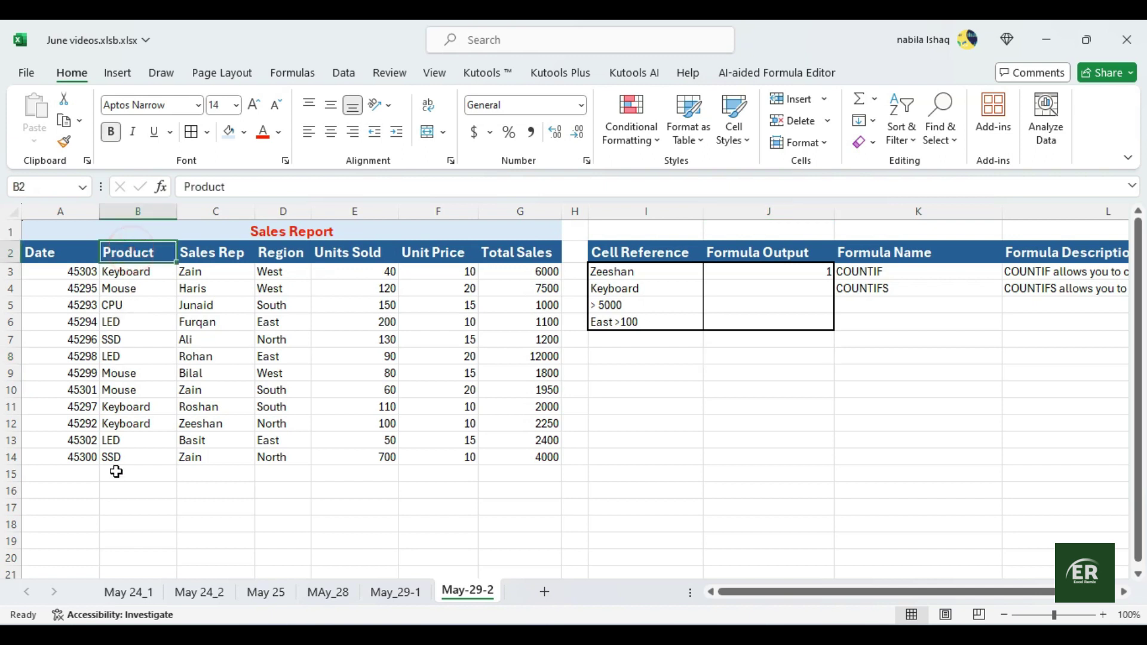
{"action": "left_click", "coordinate": [120, 406]}
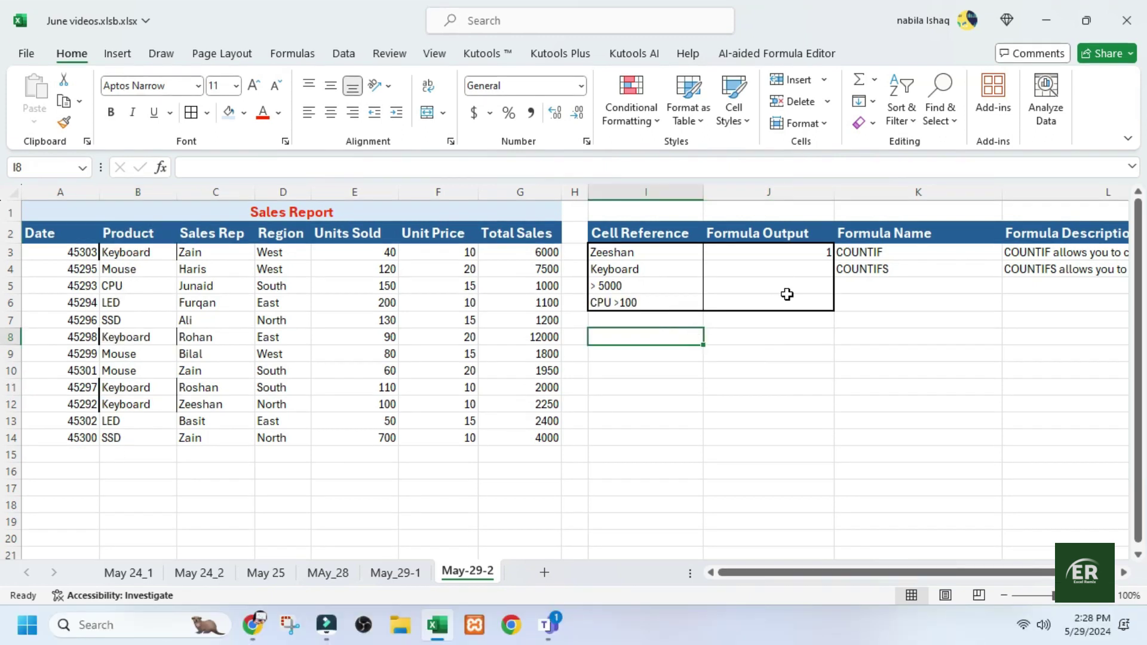
{"action": "left_click", "coordinate": [780, 270]}
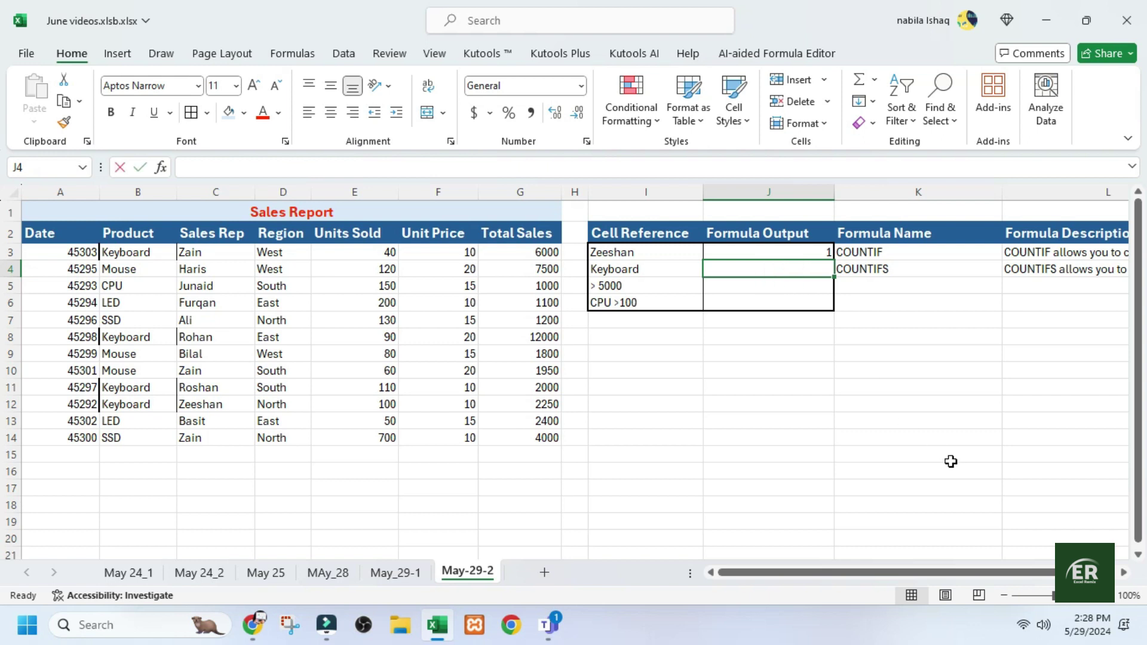
{"action": "type", "text": "=count"}
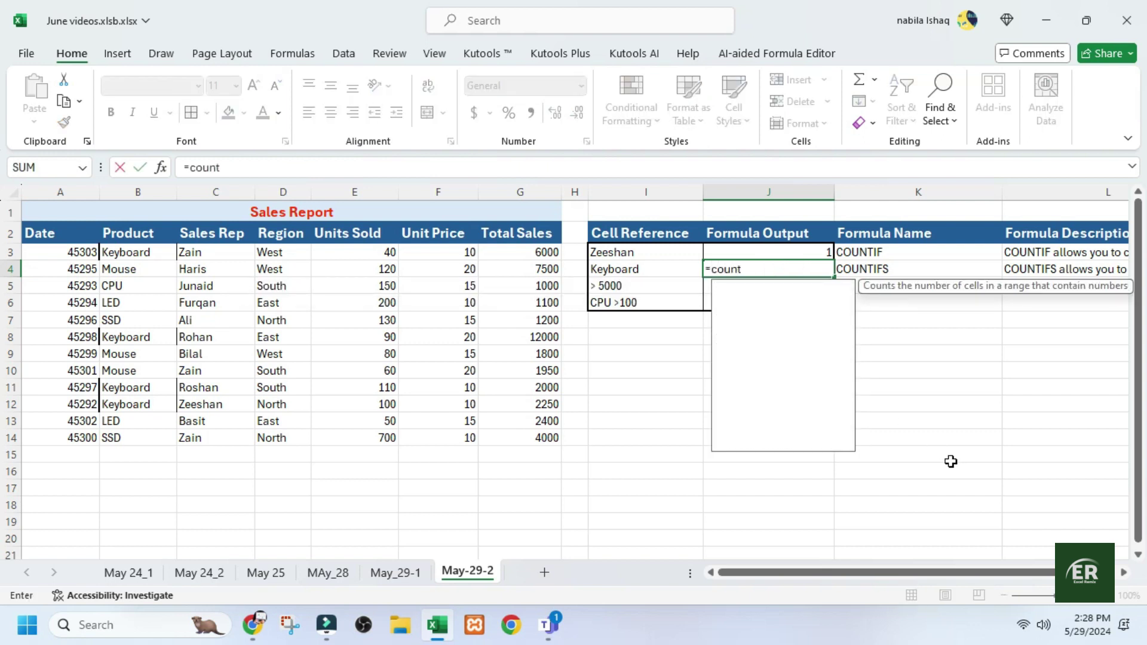
{"action": "double_click", "coordinate": [765, 385]}
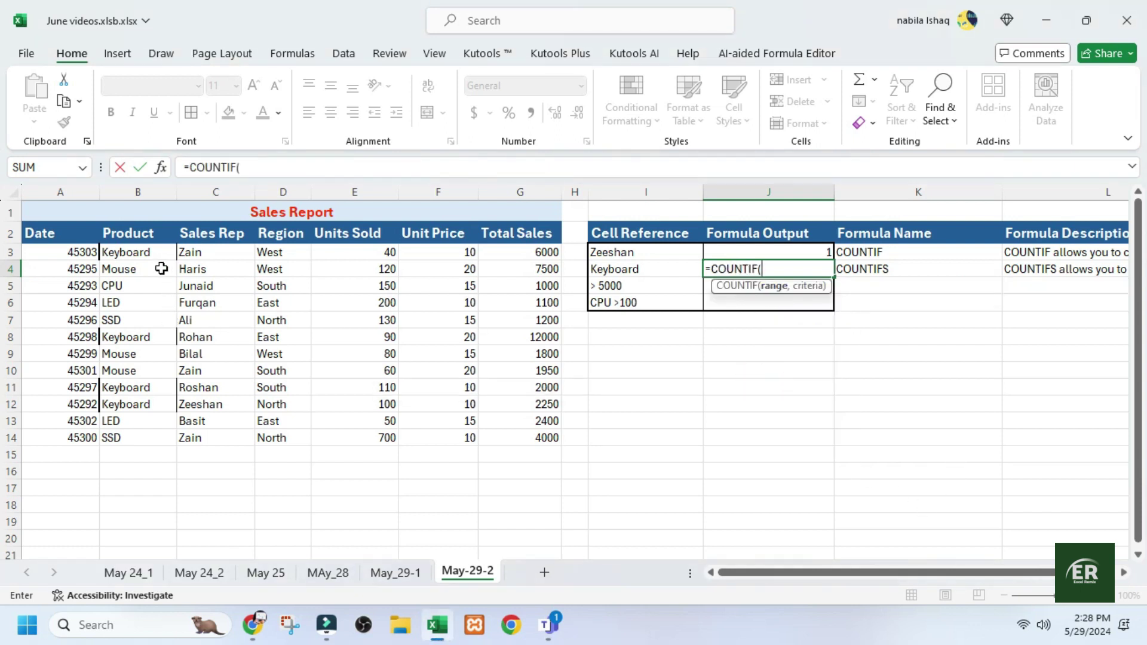
{"action": "left_click_drag", "start_coordinate": [129, 253], "coordinate": [136, 437]}
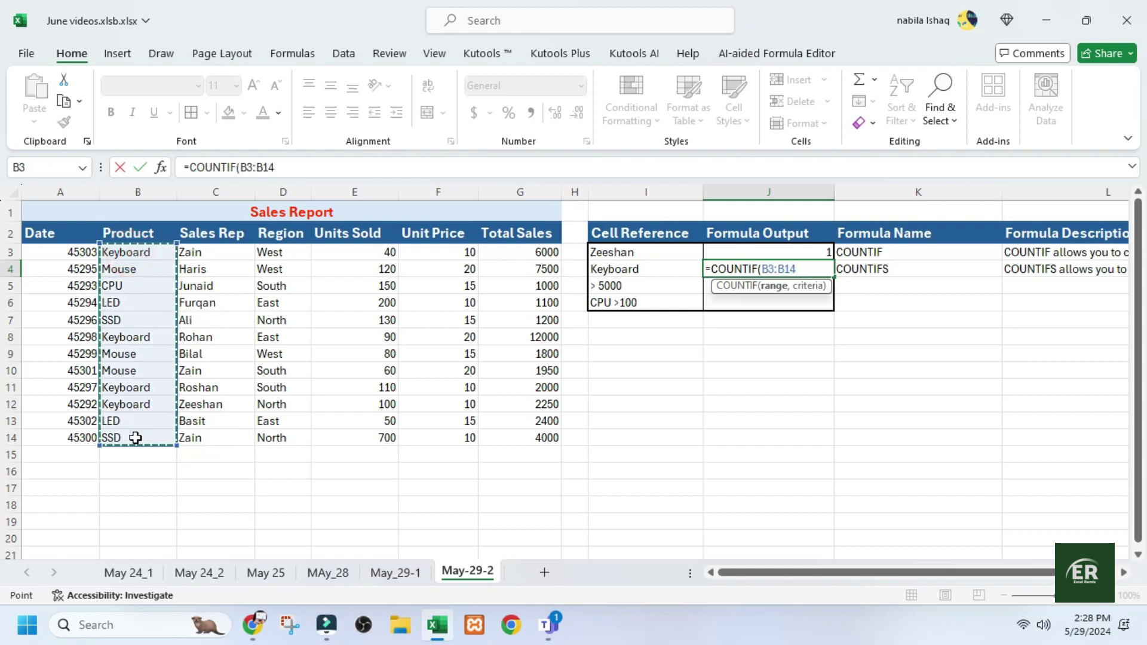
{"action": "type", "text": ","}
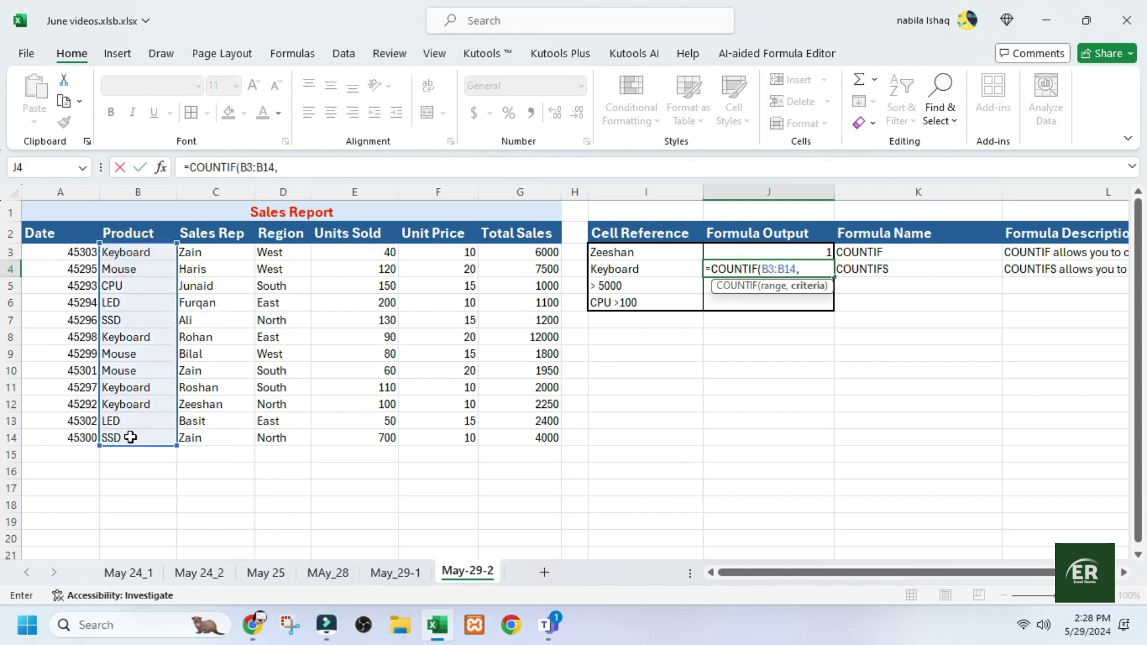
{"action": "left_click", "coordinate": [626, 275]}
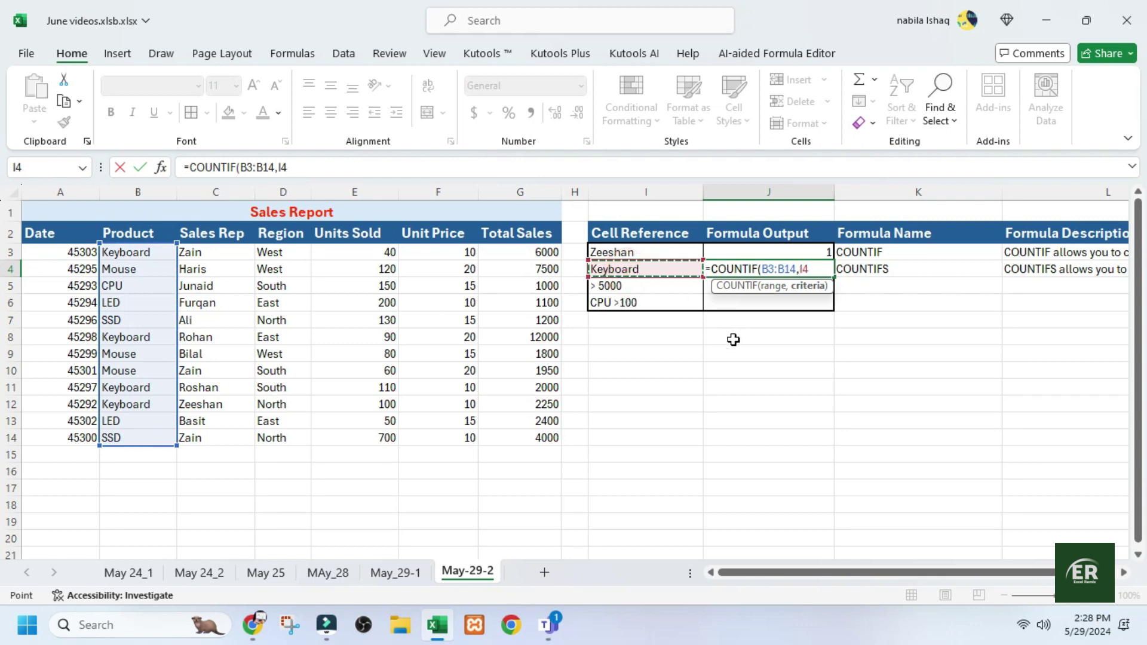
{"action": "key", "text": "Return"}
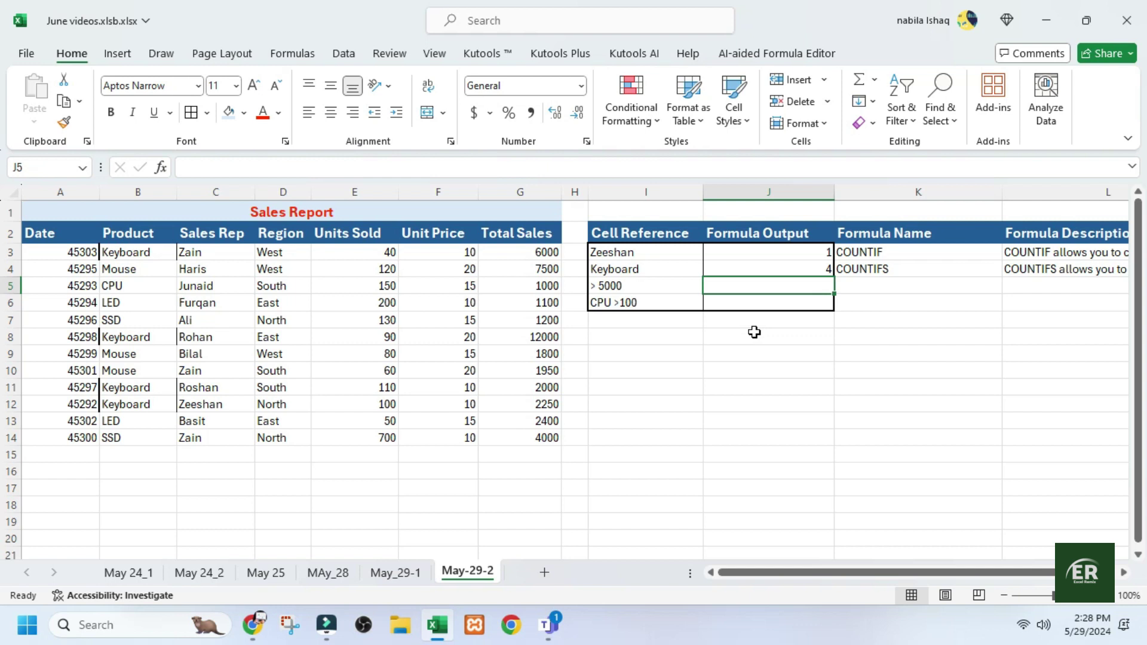
- Replace the product criterion in I4 with CPU to test the COUNTIF formula in J4
{"action": "left_click", "coordinate": [799, 268]}
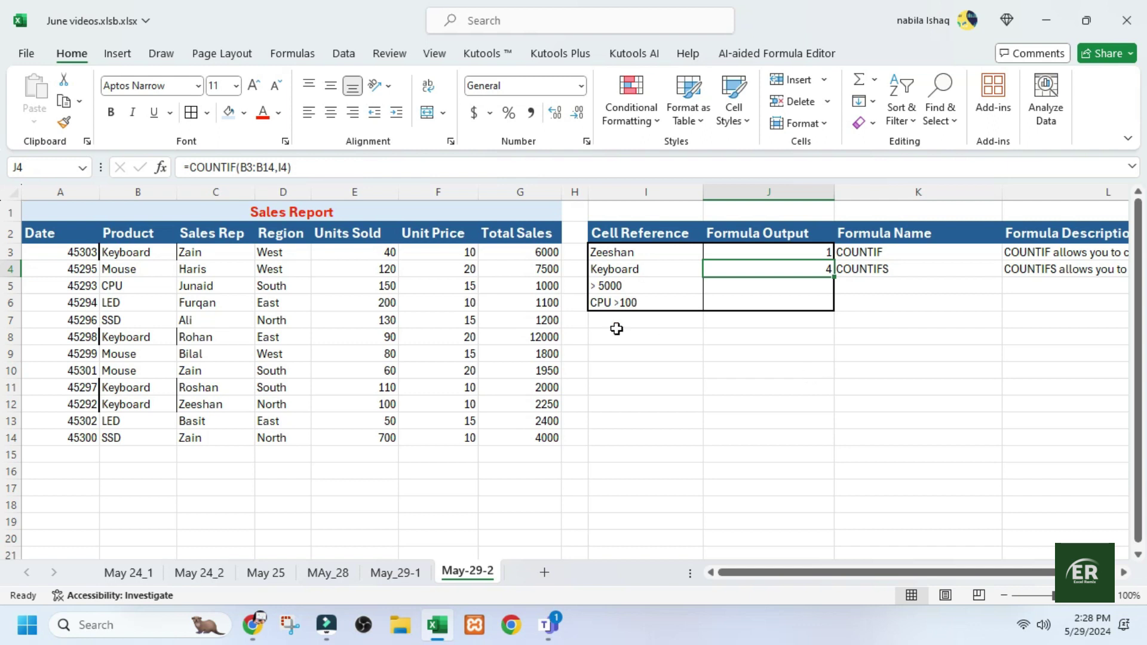
{"action": "left_click", "coordinate": [640, 267]}
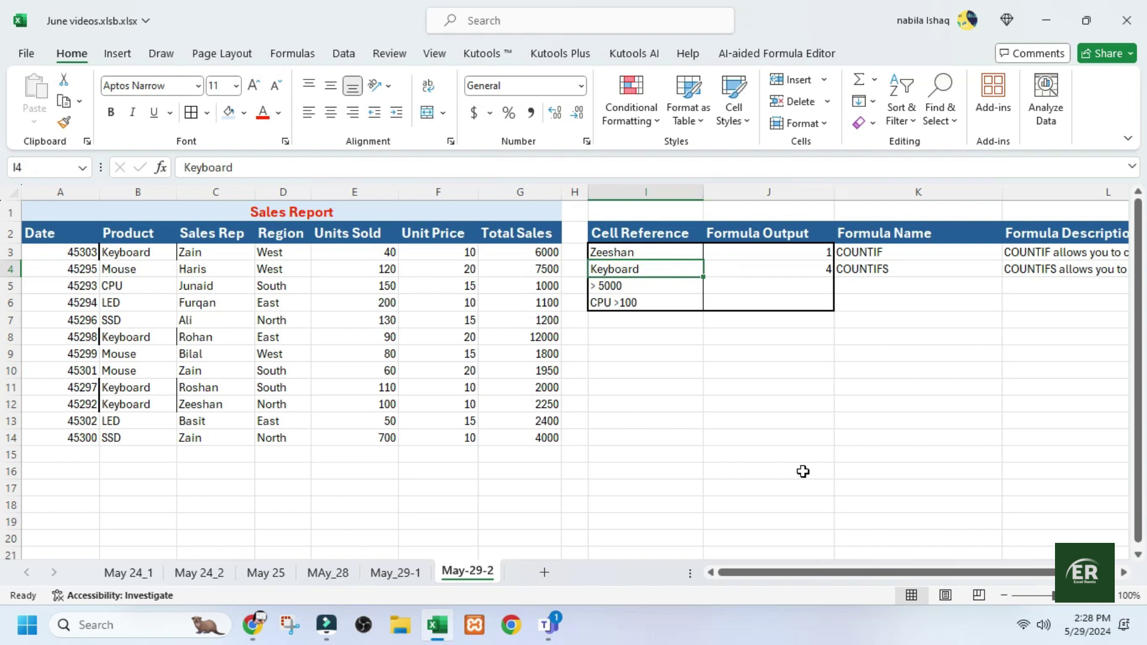
{"action": "key", "text": "BackSpace"}
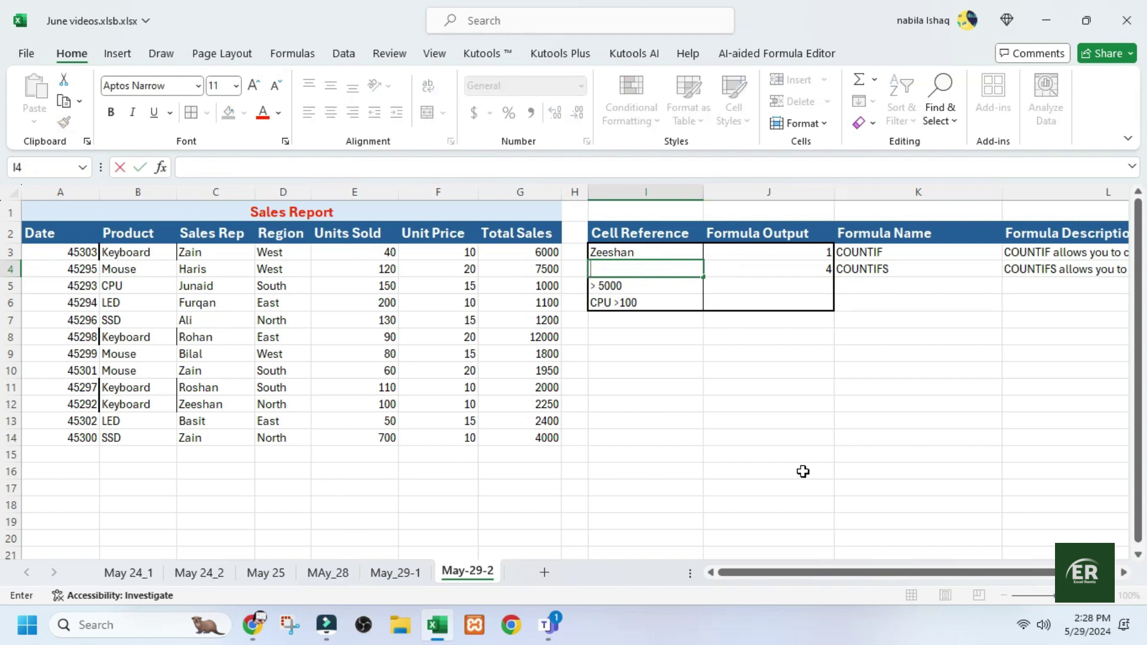
{"action": "type", "text": "C"}
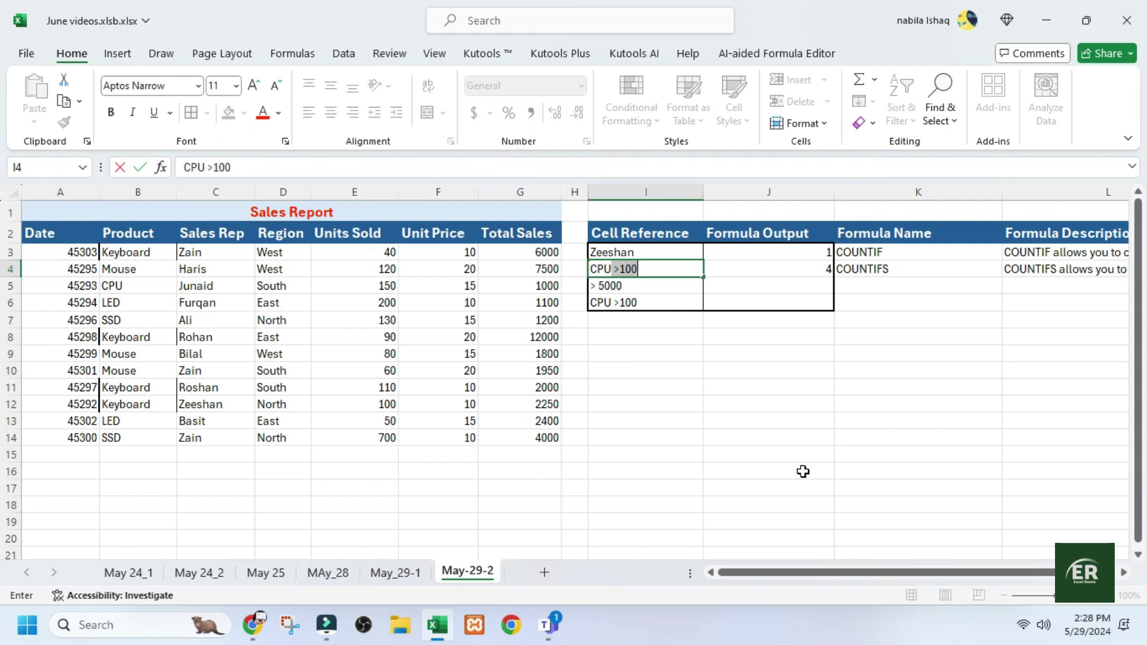
{"action": "type", "text": "PU"}
{"action": "key", "text": "Delete"}
{"action": "key", "text": "Return"}
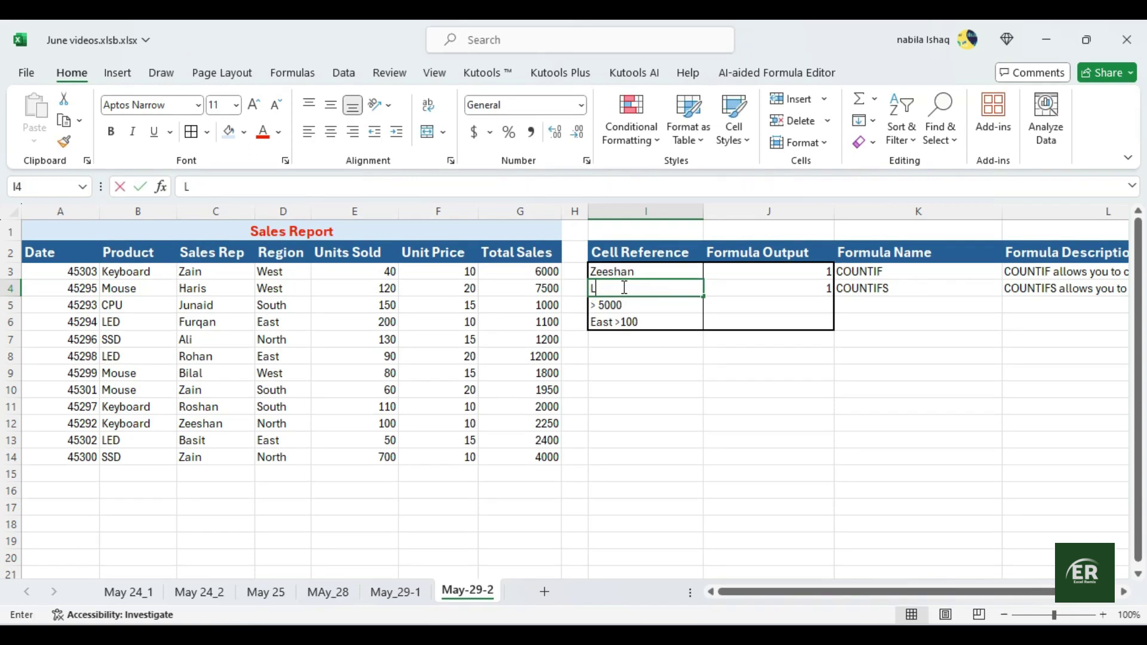
- Set the product criterion in I4 to LED
{"action": "type", "text": "Le"}
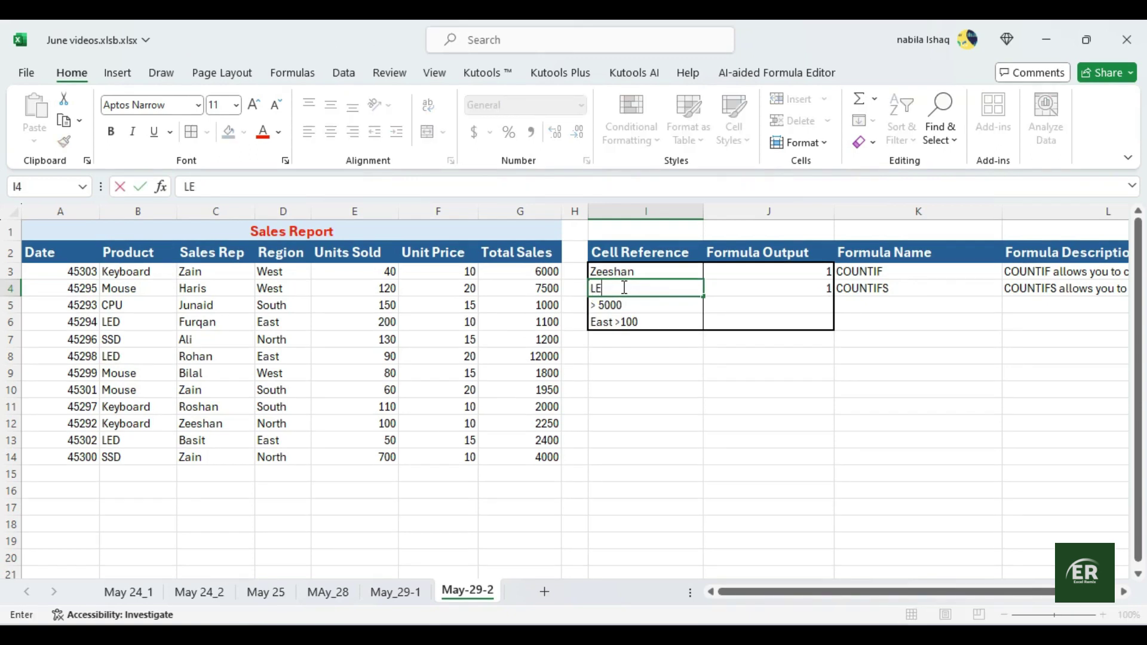
{"action": "type", "text": "D"}
{"action": "key", "text": "Return"}
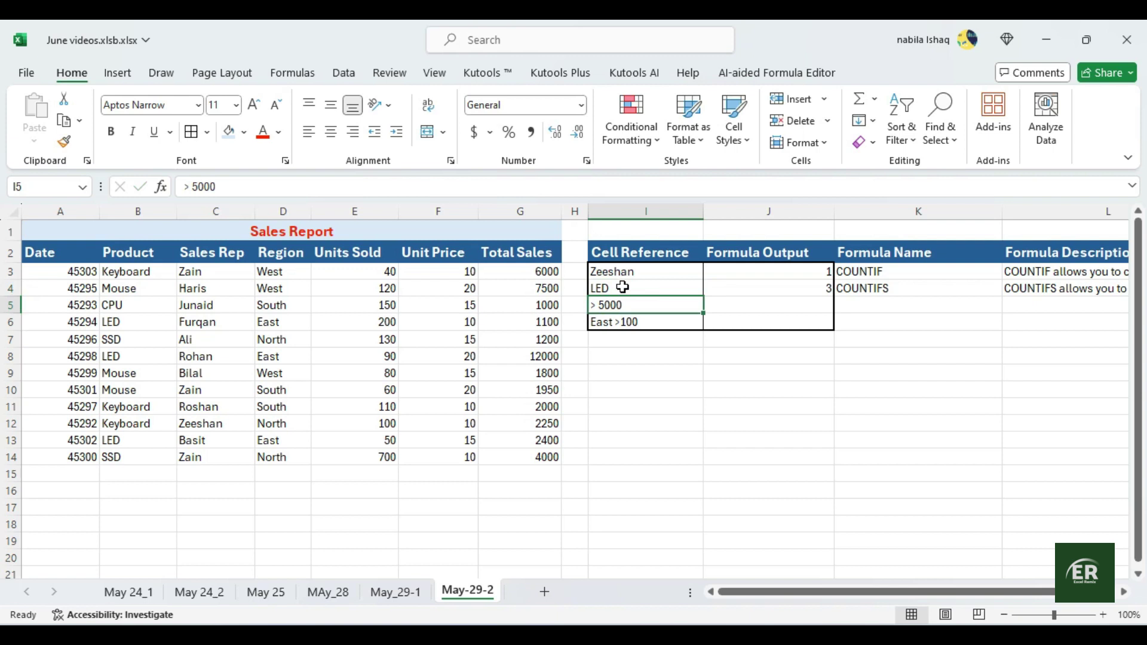
{"action": "left_click", "coordinate": [714, 385]}
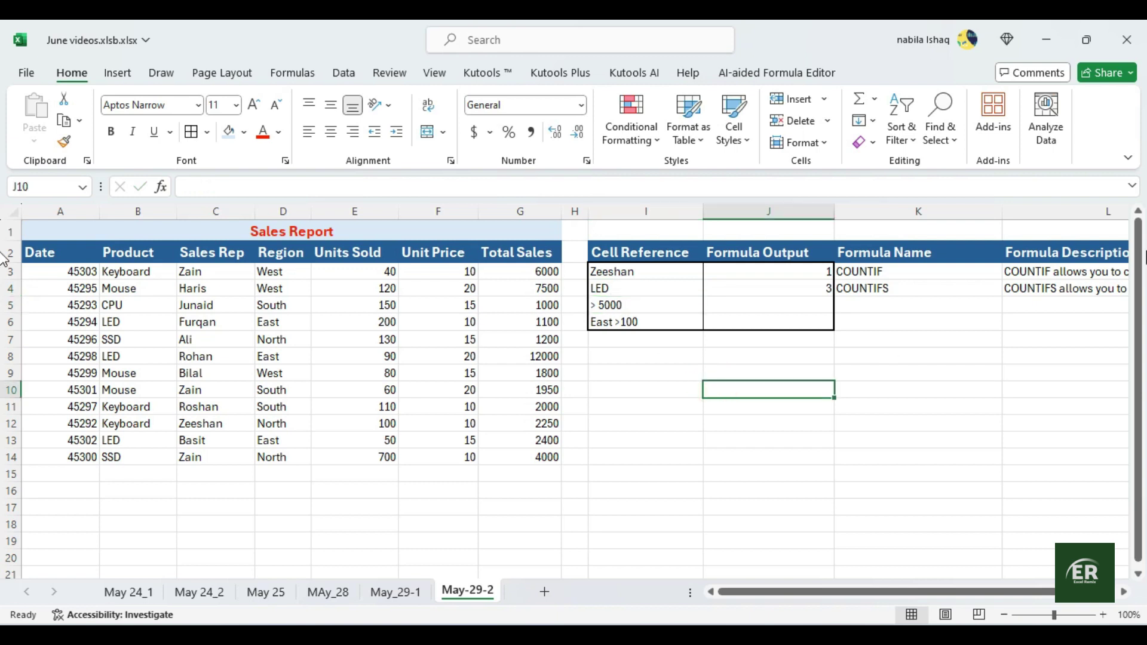
- Read the full COUNTIFS description in L4 and return to the Sales Report
{"action": "left_click", "coordinate": [914, 287]}
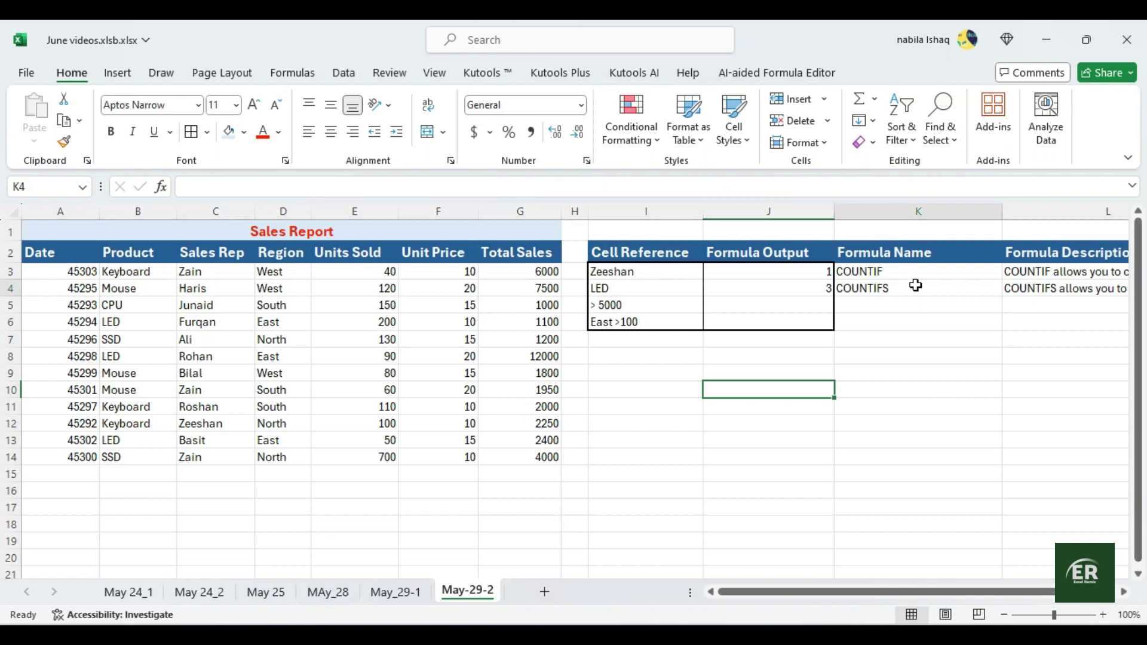
{"action": "double_click", "coordinate": [1028, 291]}
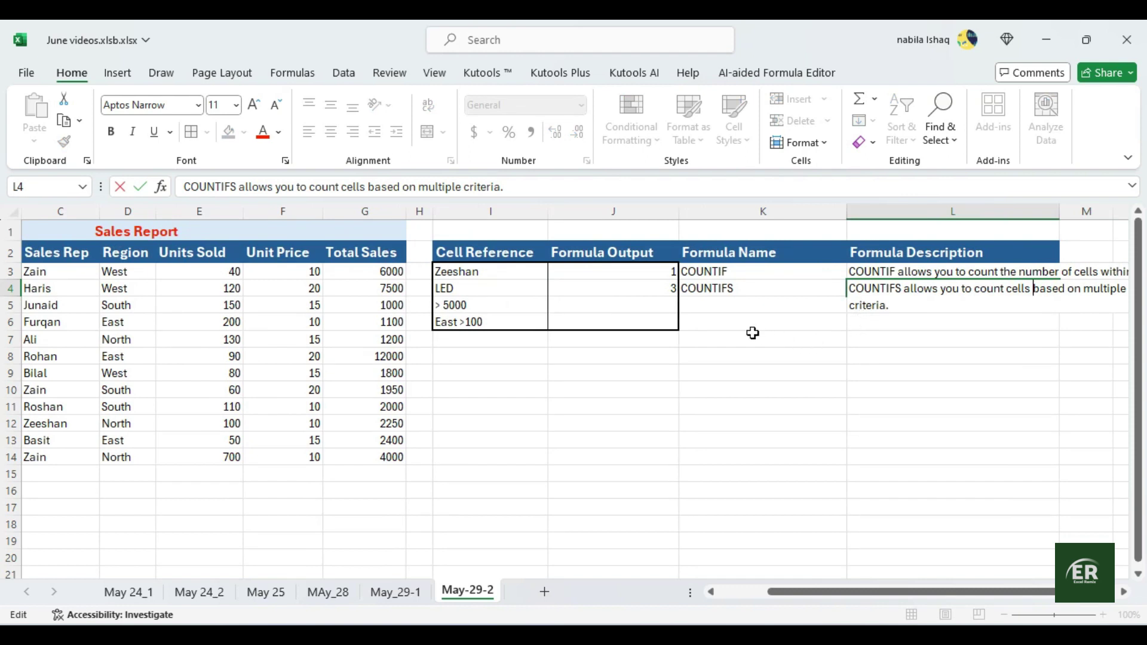
{"action": "left_click", "coordinate": [640, 389]}
{"action": "left_click_drag", "start_coordinate": [777, 593], "coordinate": [723, 597]}
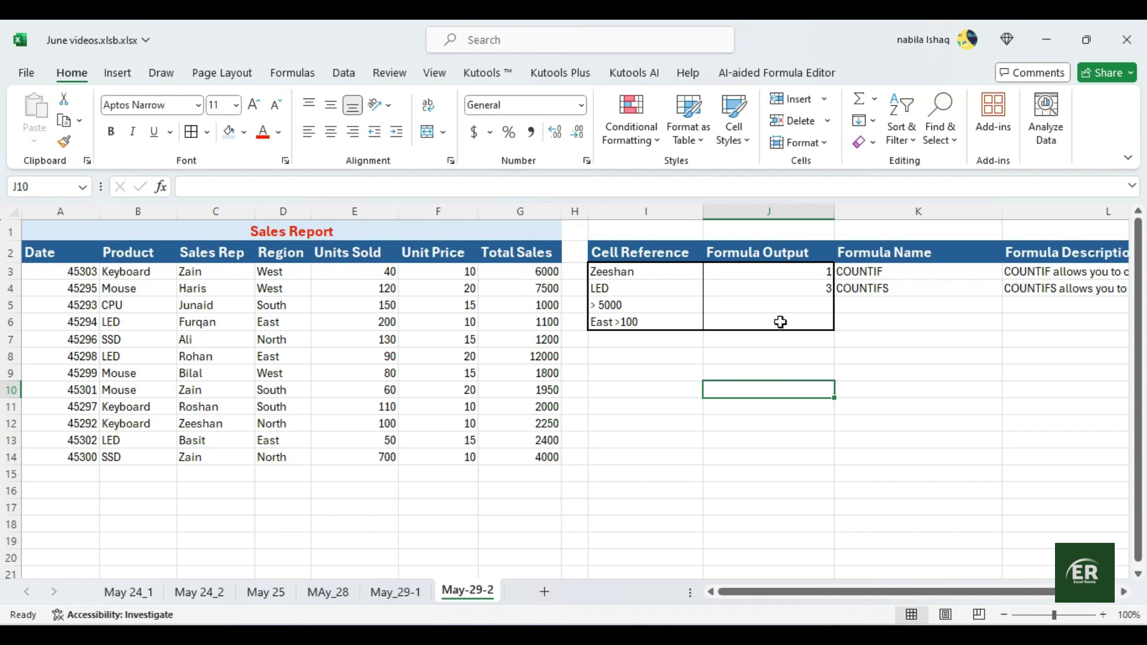
- Start a COUNTIFS formula in J5 with the Total Sales range G3:G14 and the criterion ">5000"
{"action": "double_click", "coordinate": [661, 308]}
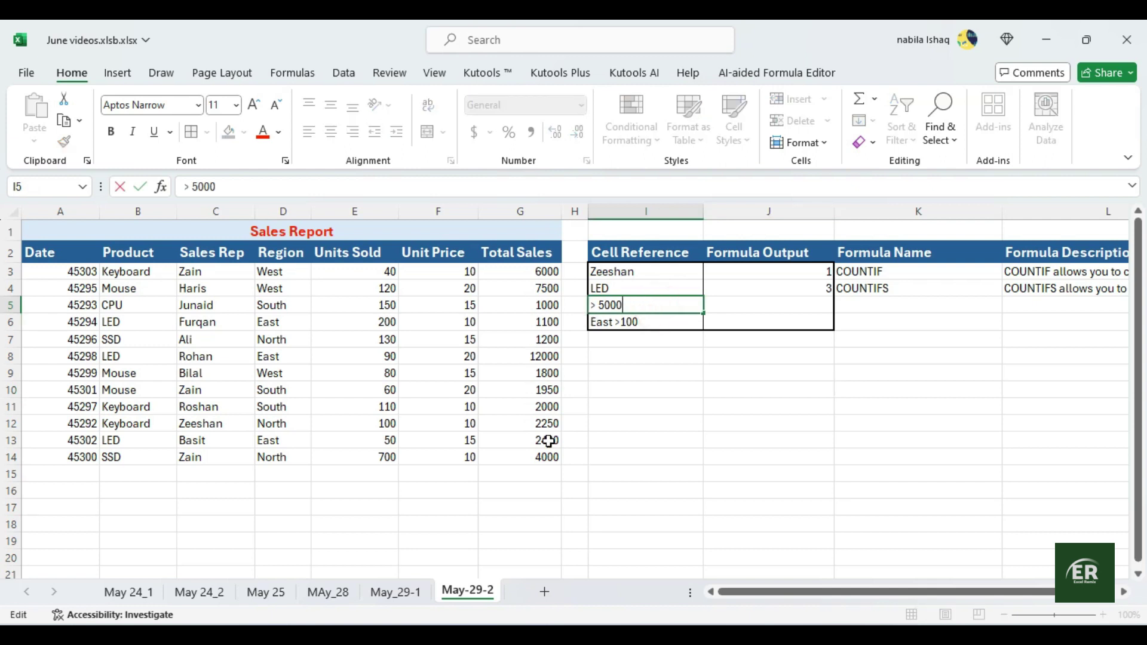
{"action": "left_click", "coordinate": [825, 353]}
{"action": "left_click", "coordinate": [792, 300]}
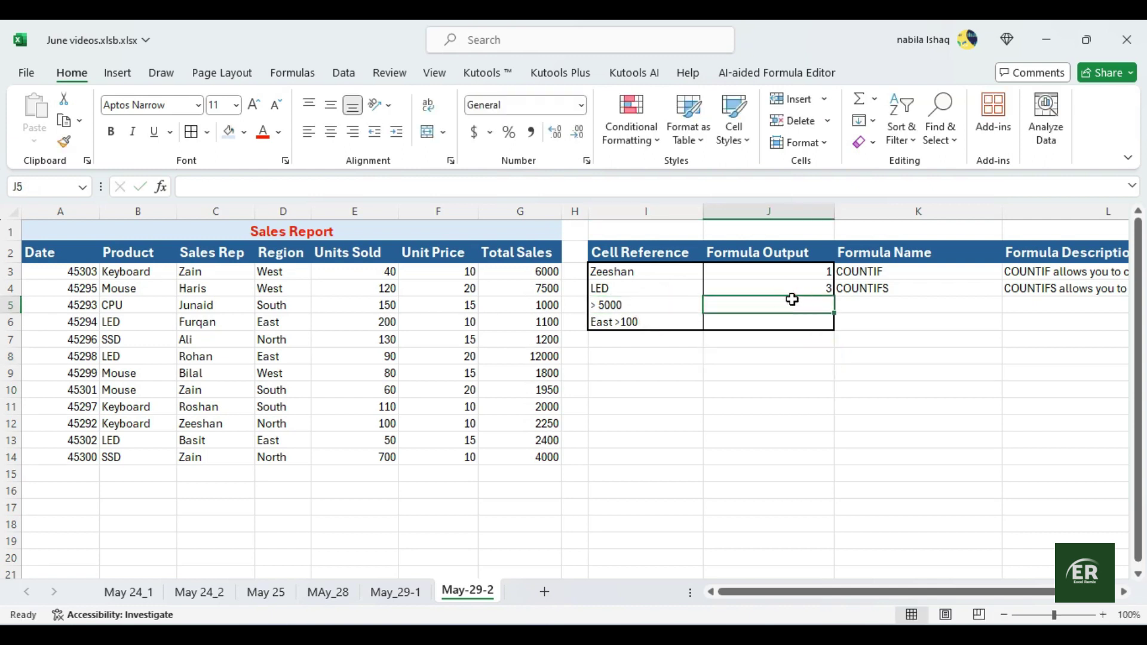
{"action": "type", "text": "=countif"}
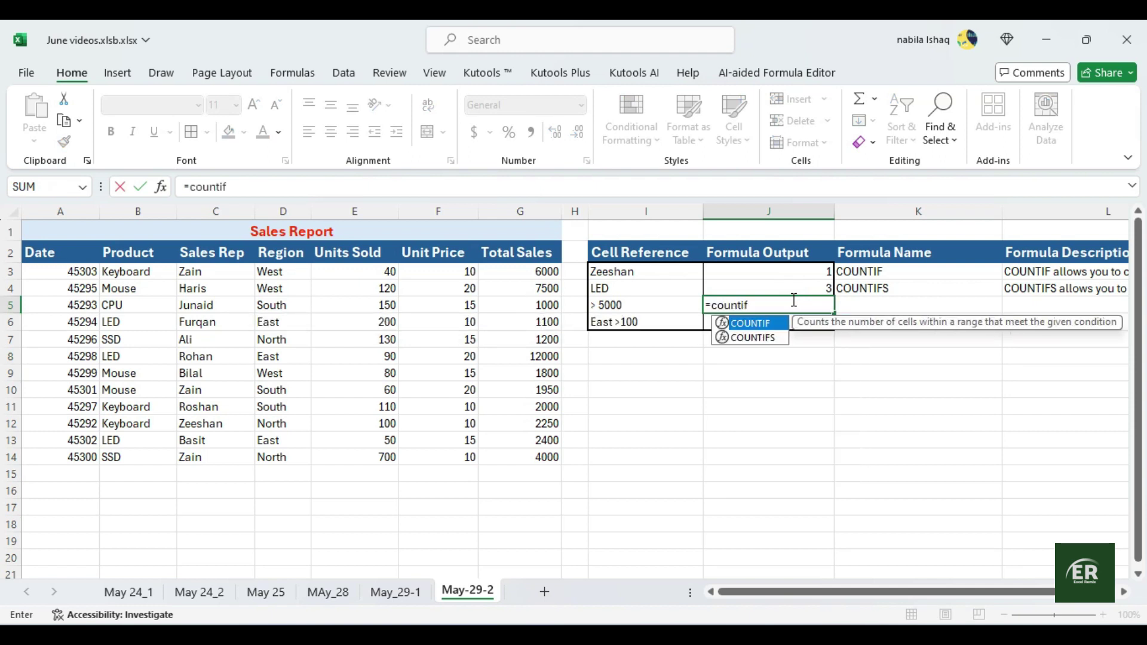
{"action": "double_click", "coordinate": [751, 338]}
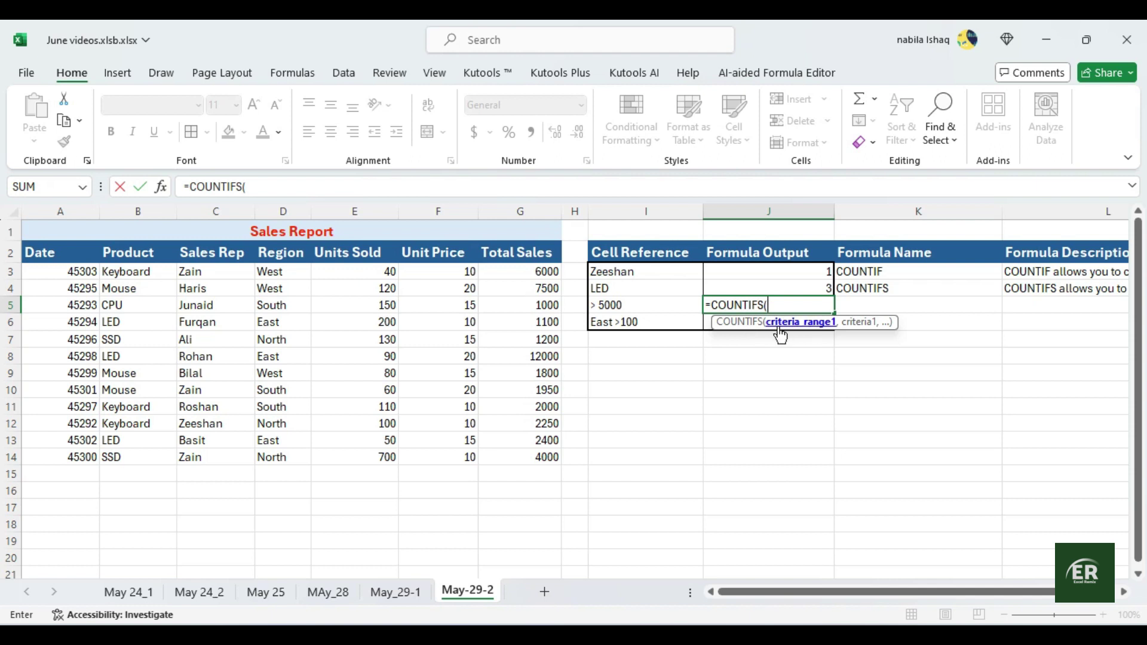
{"action": "left_click_drag", "start_coordinate": [494, 272], "coordinate": [519, 454]}
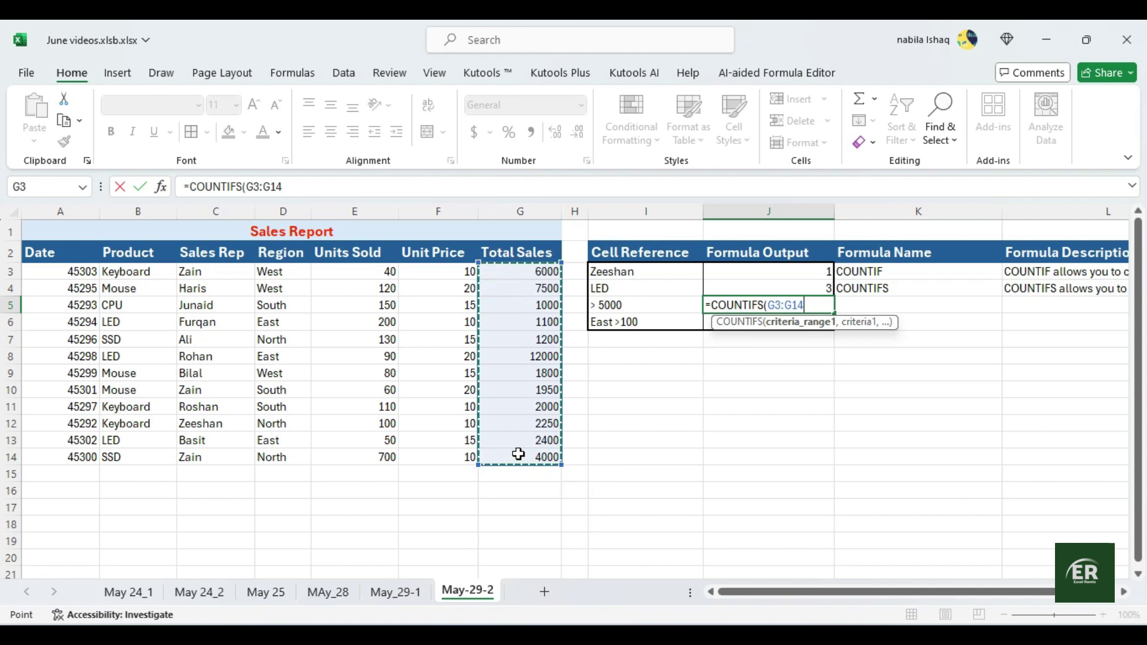
{"action": "type", "text": ","}
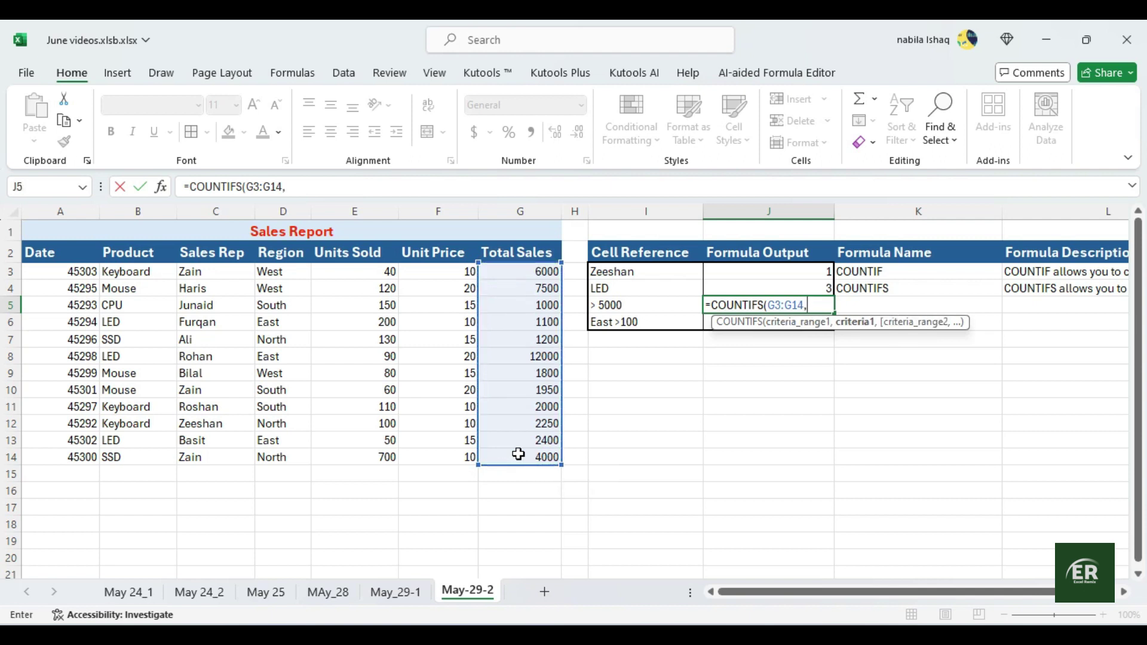
{"action": "type", "text": "\"\""}
{"action": "left_click", "coordinate": [814, 303]}
{"action": "type", "text": ">5000"}
{"action": "left_click", "coordinate": [865, 305]}
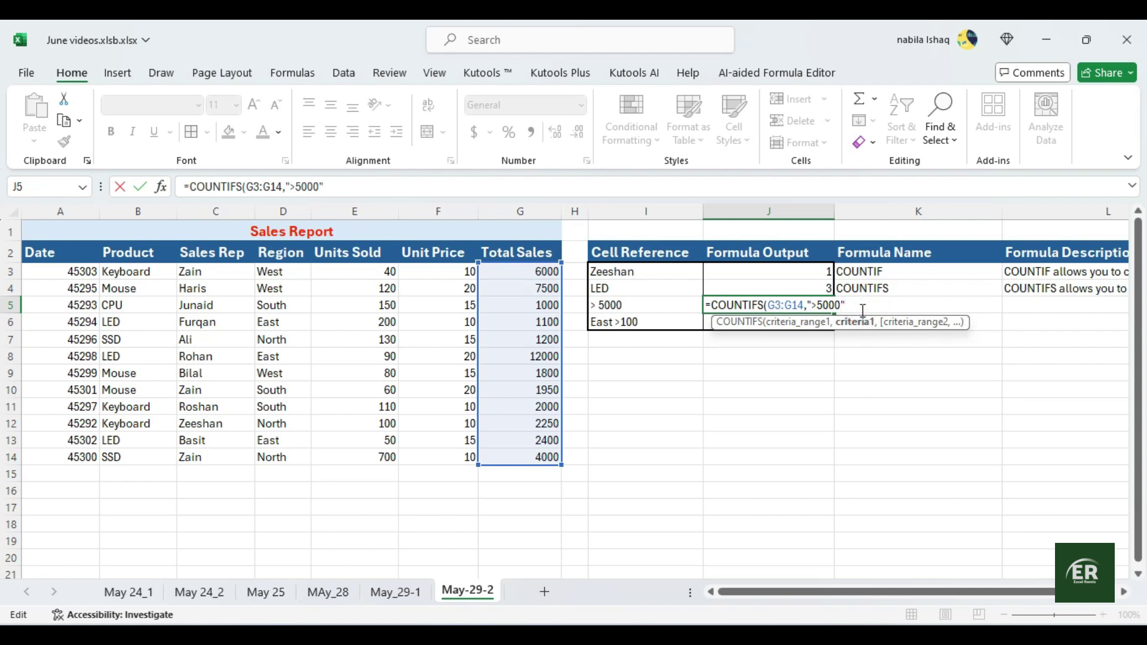
- Complete the COUNTIFS formula in J5 with the Region range D3:D14 and the criterion "East"
{"action": "type", "text": ","}
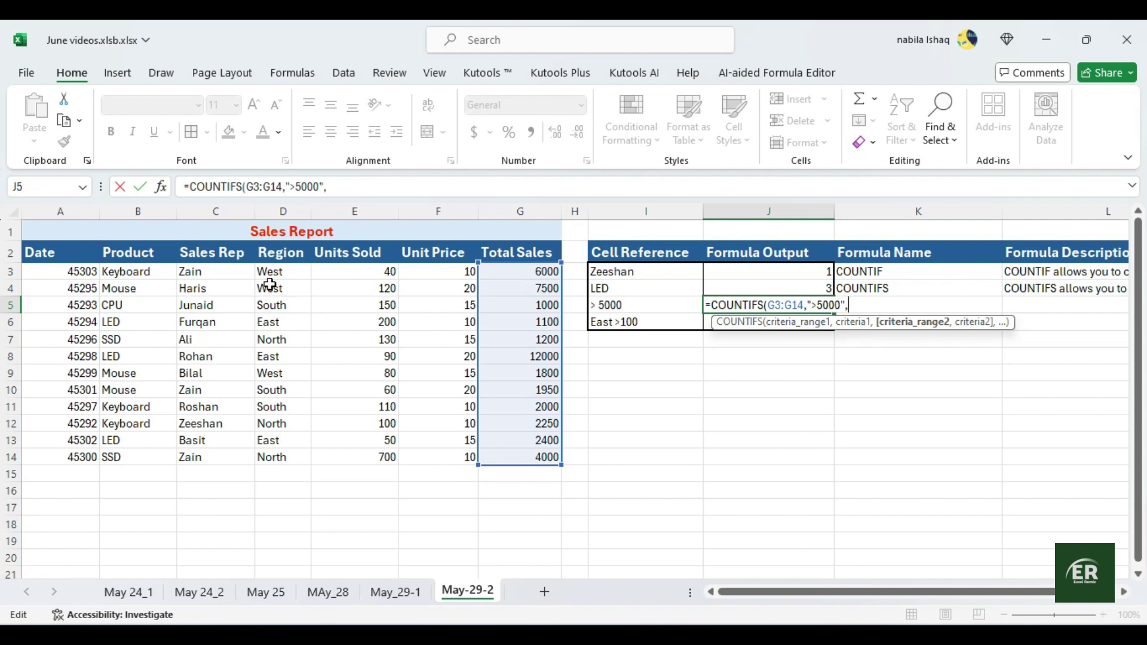
{"action": "left_click_drag", "start_coordinate": [270, 277], "coordinate": [266, 455]}
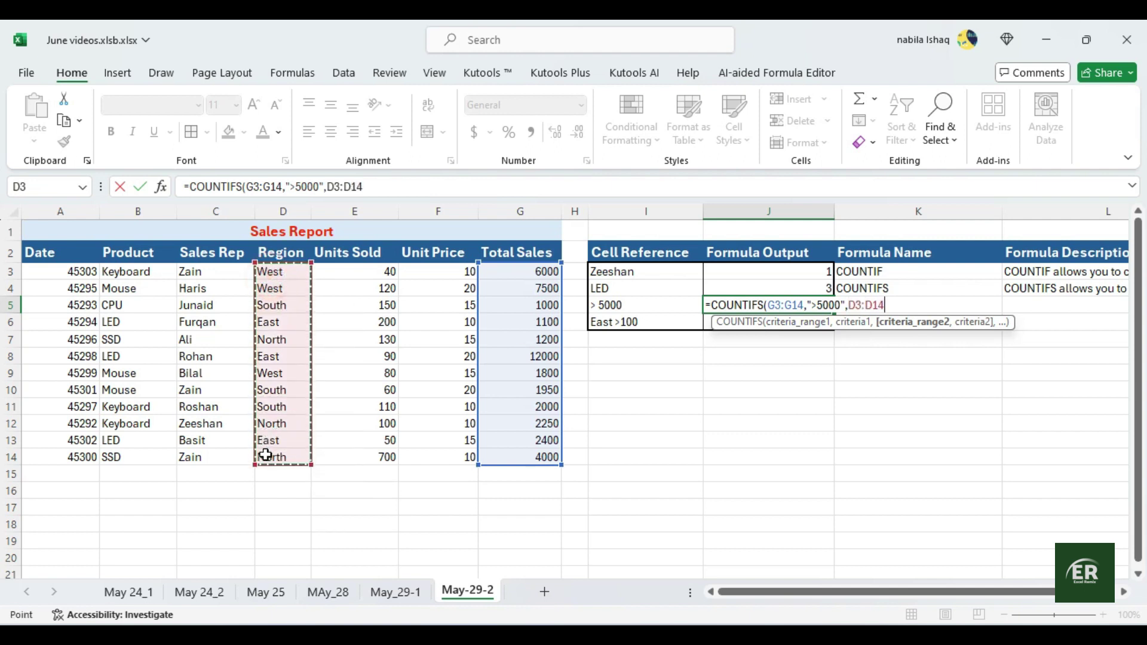
{"action": "type", "text": ","}
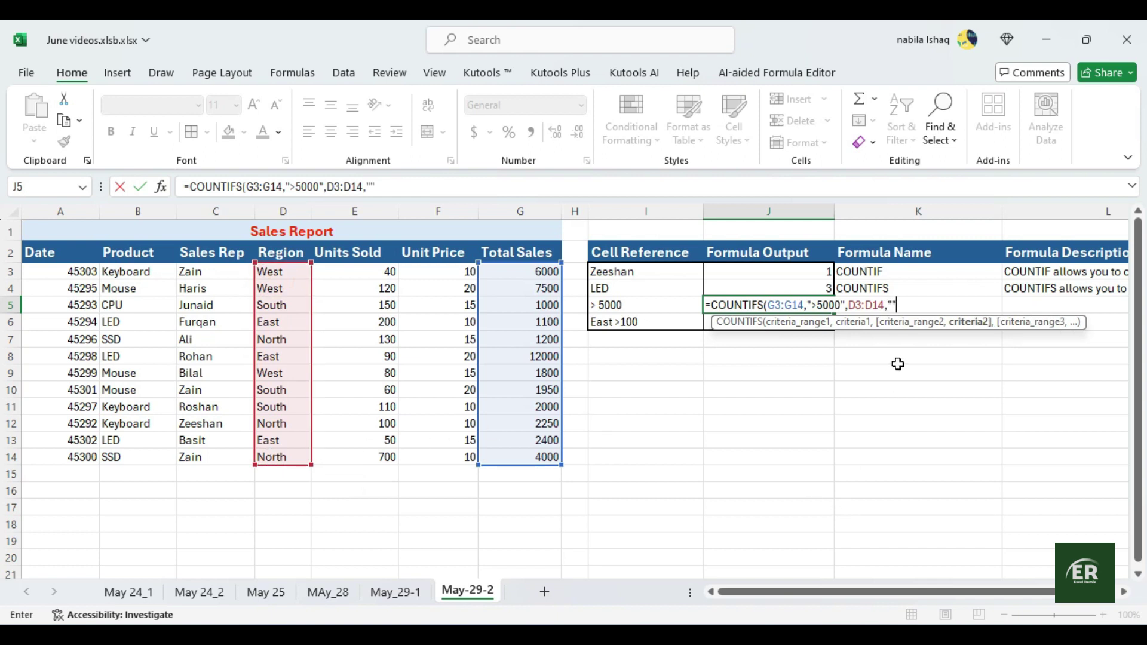
{"action": "left_click", "coordinate": [892, 302]}
{"action": "type", "text": "t\")"}
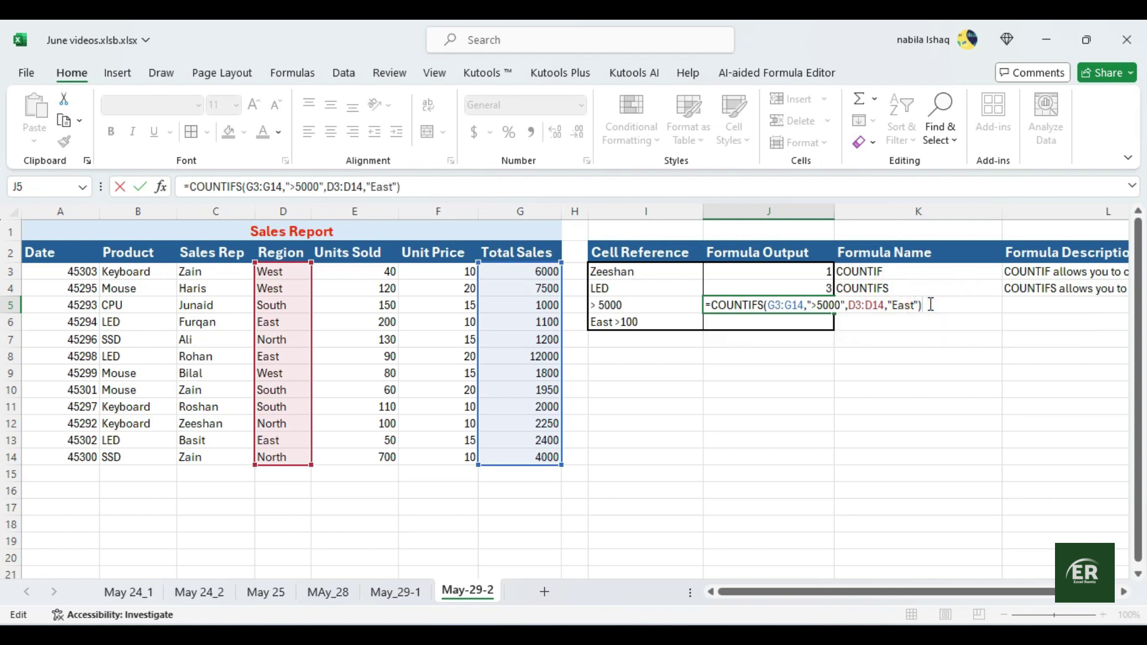
{"action": "key", "text": "Return"}
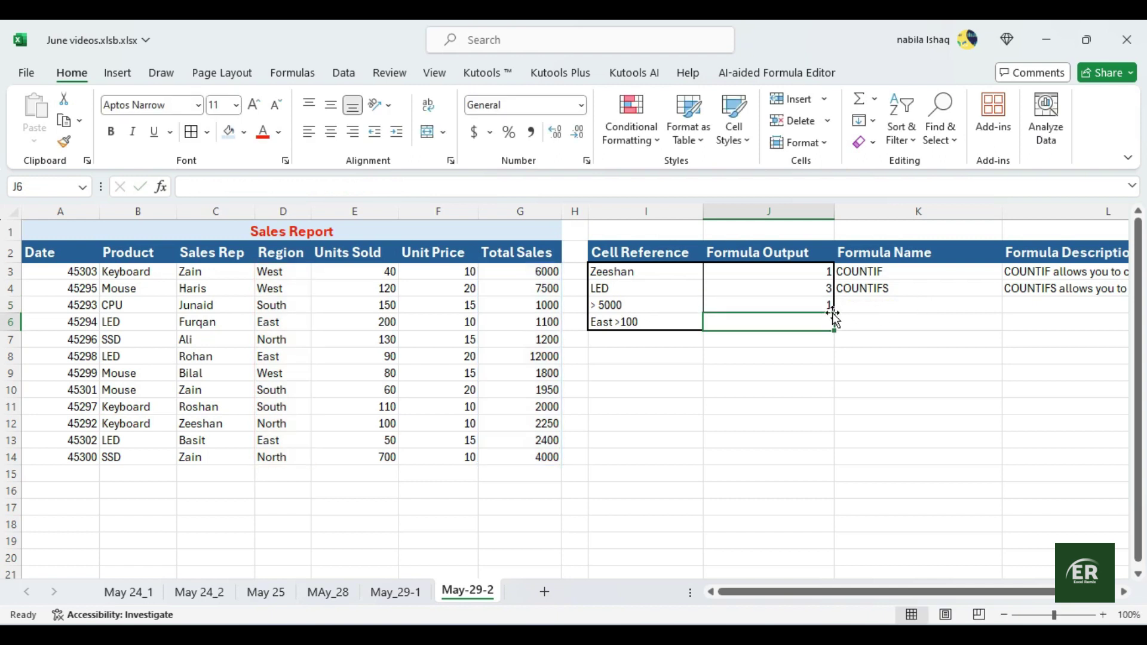
- Examine the Total Sales and Region criteria of the COUNTIFS formula in J5 without changing it
{"action": "double_click", "coordinate": [794, 305]}
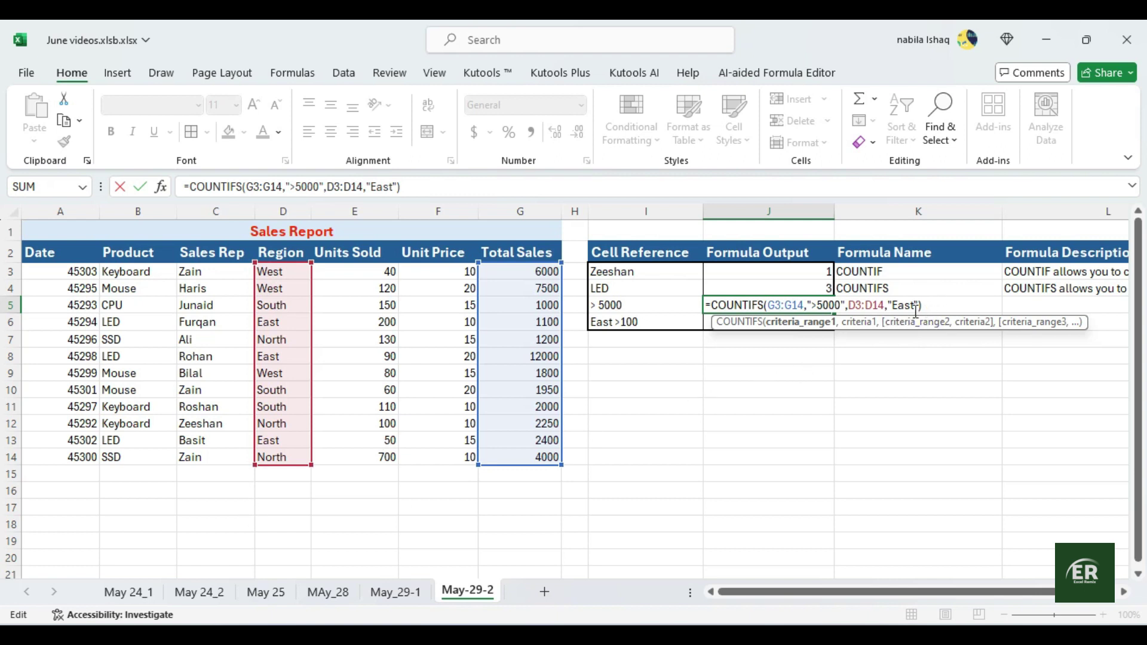
{"action": "left_click", "coordinate": [900, 305]}
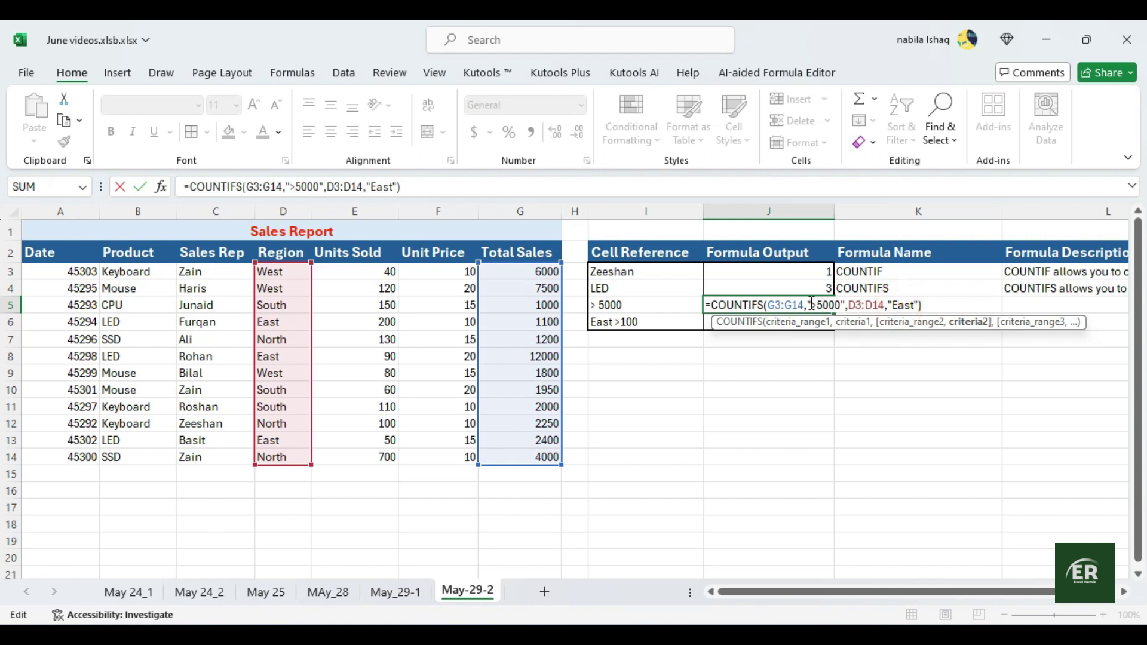
{"action": "left_click_drag", "start_coordinate": [812, 305], "coordinate": [840, 305]}
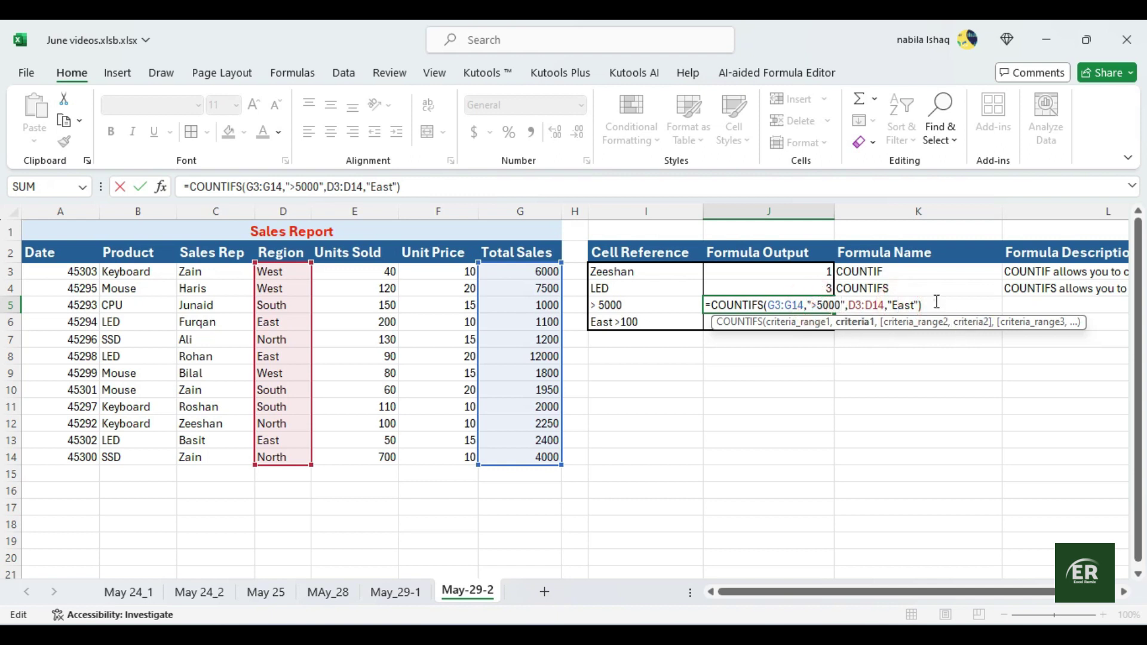
{"action": "key", "text": "Return"}
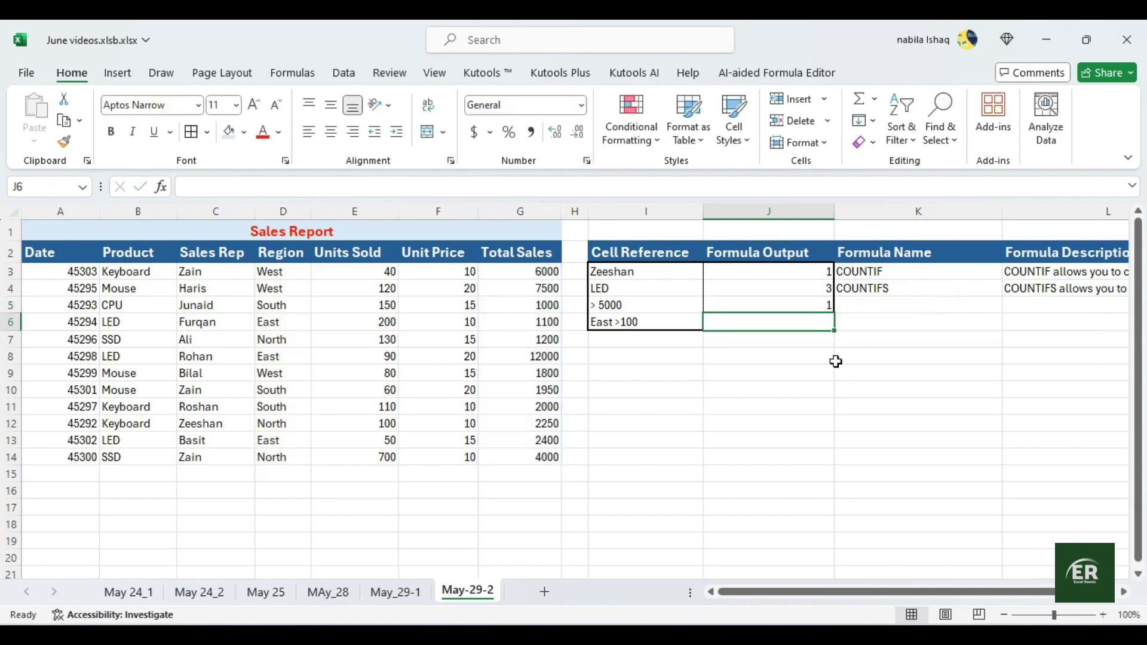
{"action": "left_click", "coordinate": [836, 362]}
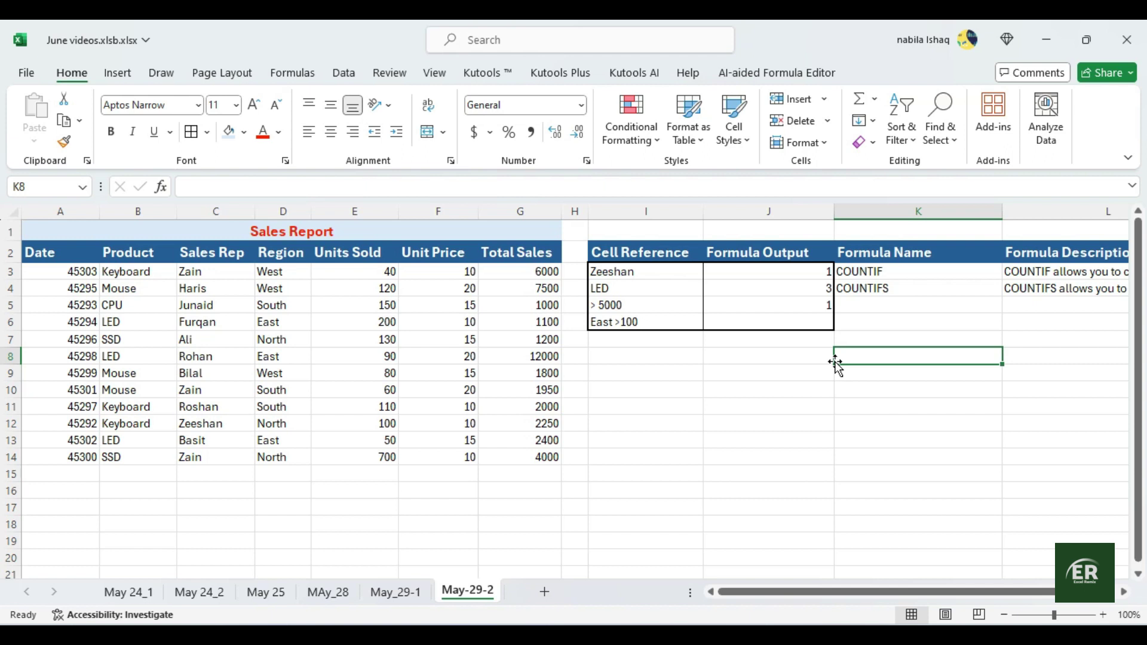
{"action": "left_click", "coordinate": [784, 375]}
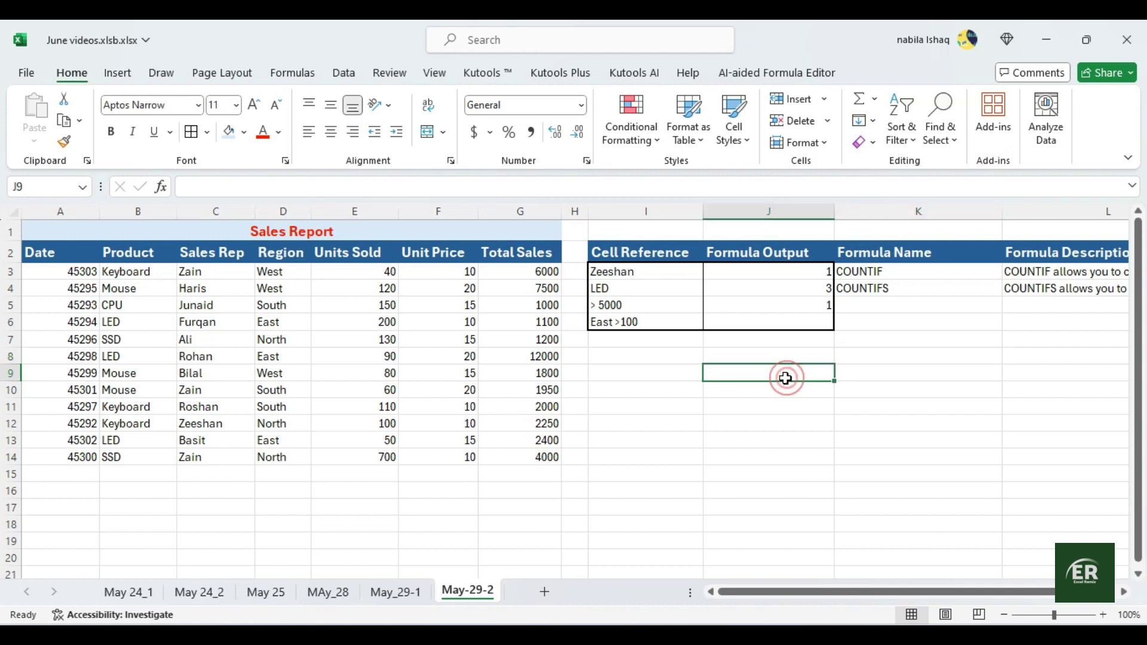
- Replace East with CPU in the criteria label in I6 so that it reads "CPU >100"
{"action": "left_click", "coordinate": [597, 328]}
{"action": "double_click", "coordinate": [599, 325]}
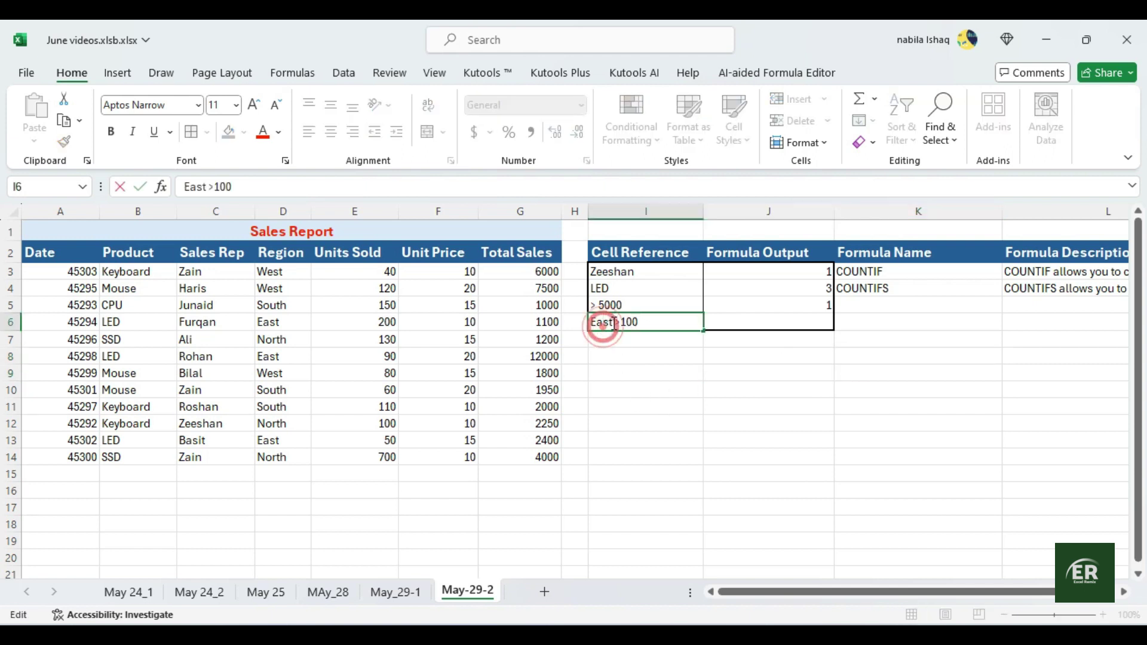
{"action": "left_click_drag", "start_coordinate": [613, 326], "coordinate": [585, 322]}
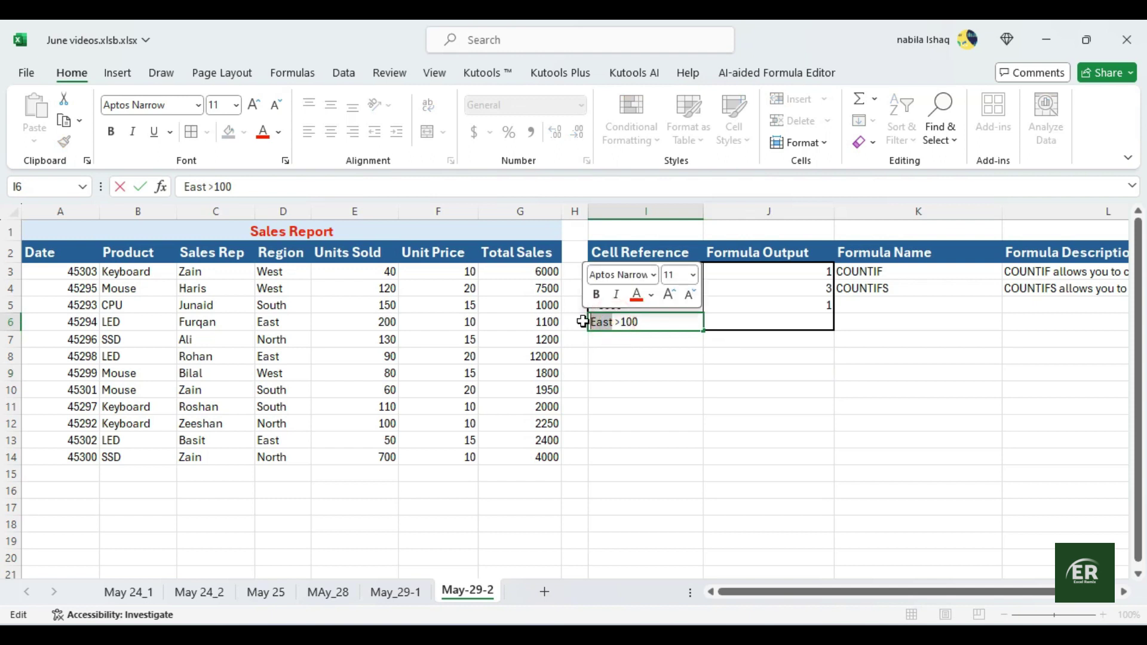
{"action": "type", "text": "CPU"}
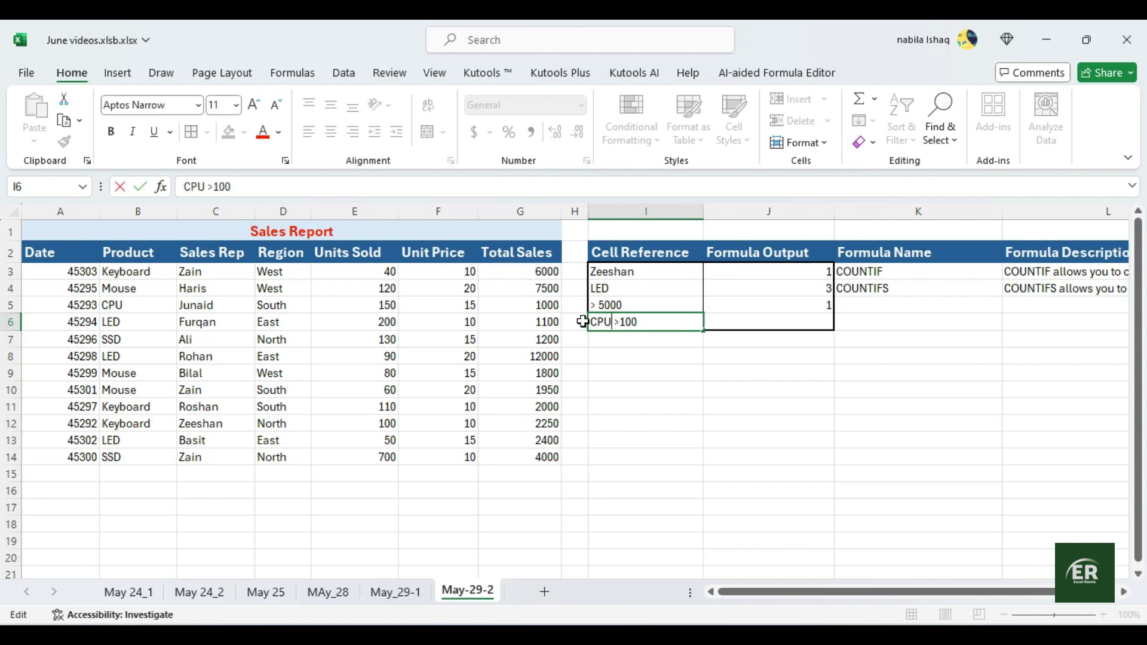
{"action": "key", "text": "Return"}
{"action": "left_click", "coordinate": [752, 426]}
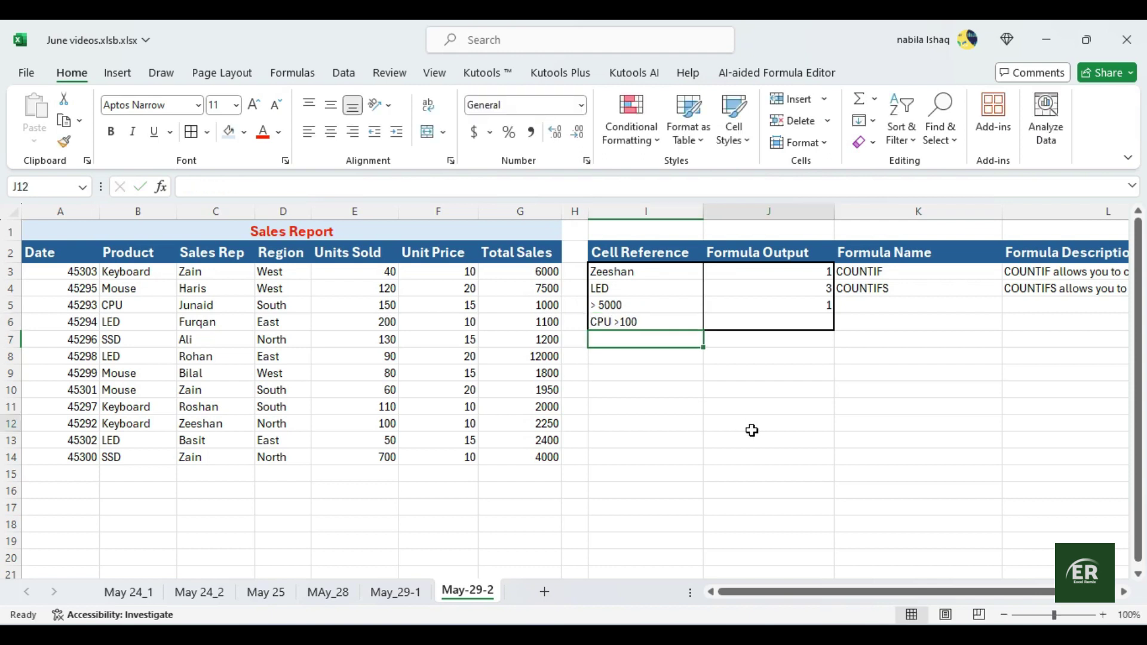
- Start a COUNTIFS formula in J6 with the Units Sold range E3:E14 and the criterion ">100"
{"action": "left_click", "coordinate": [776, 325]}
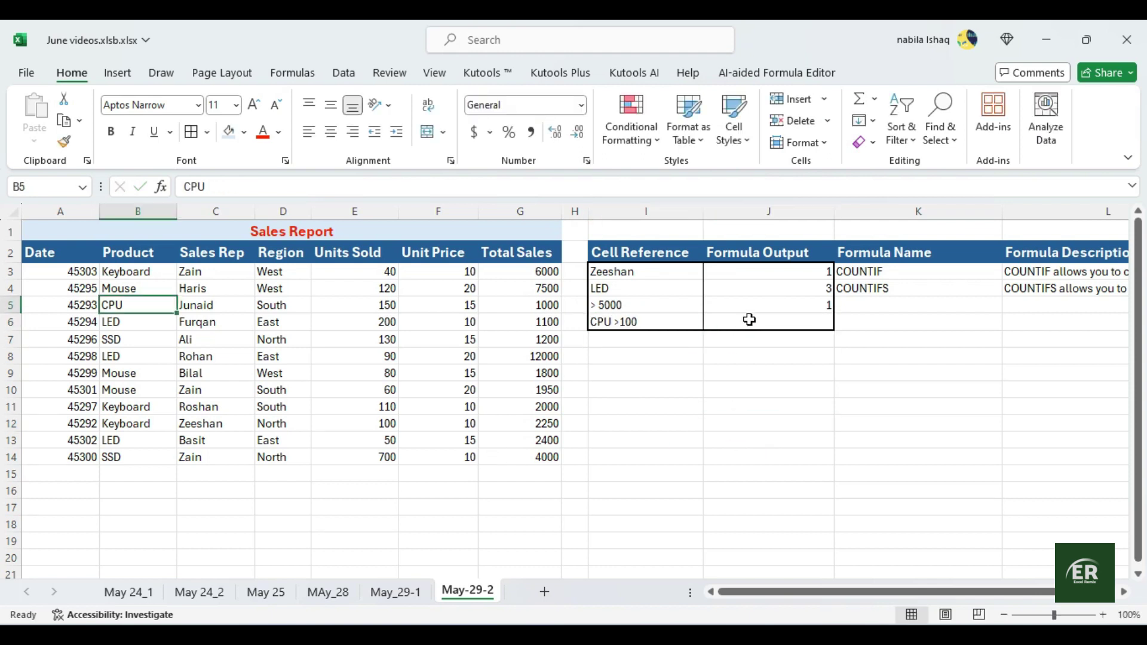
{"action": "left_click", "coordinate": [749, 319]}
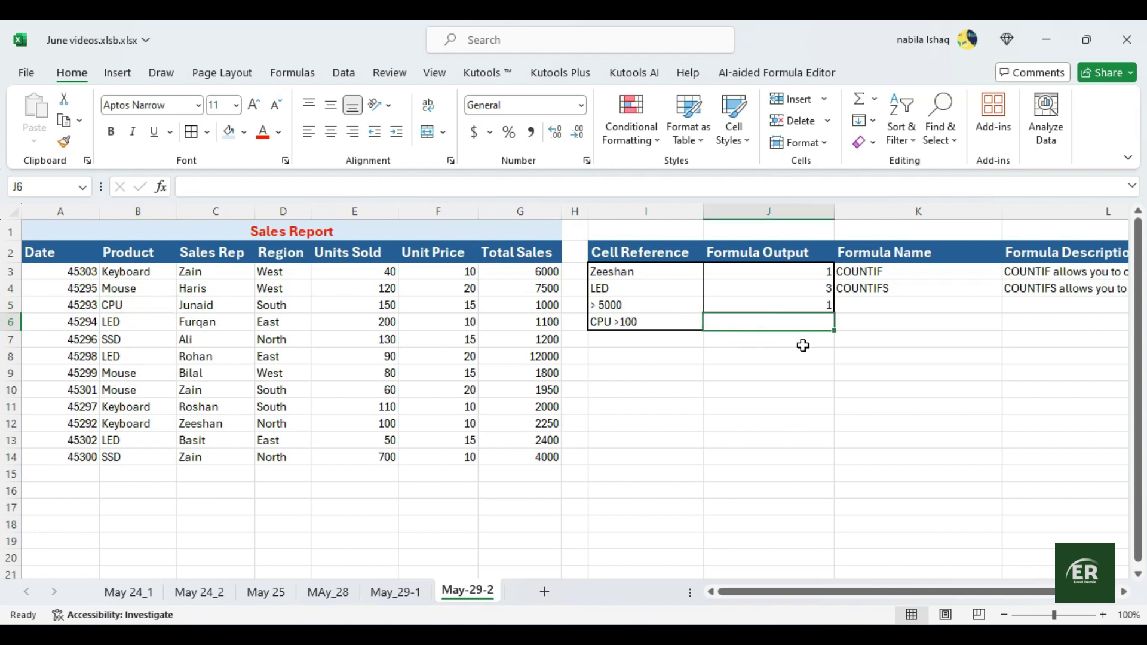
{"action": "type", "text": "=count"}
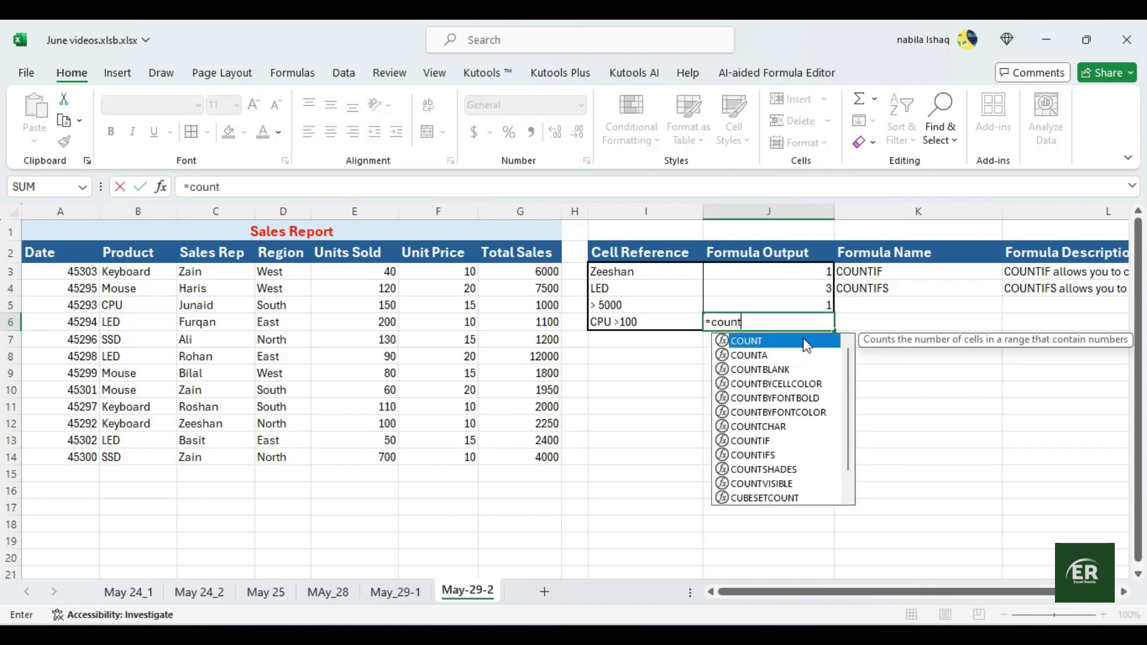
{"action": "double_click", "coordinate": [751, 454]}
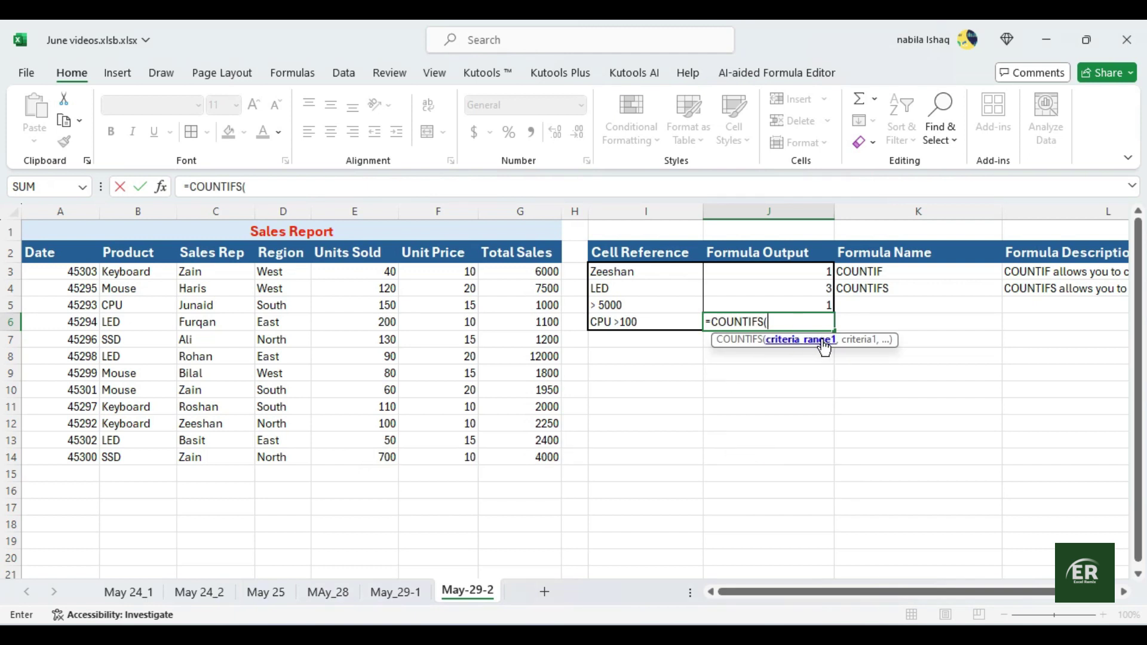
{"action": "left_click_drag", "start_coordinate": [376, 272], "coordinate": [387, 458]}
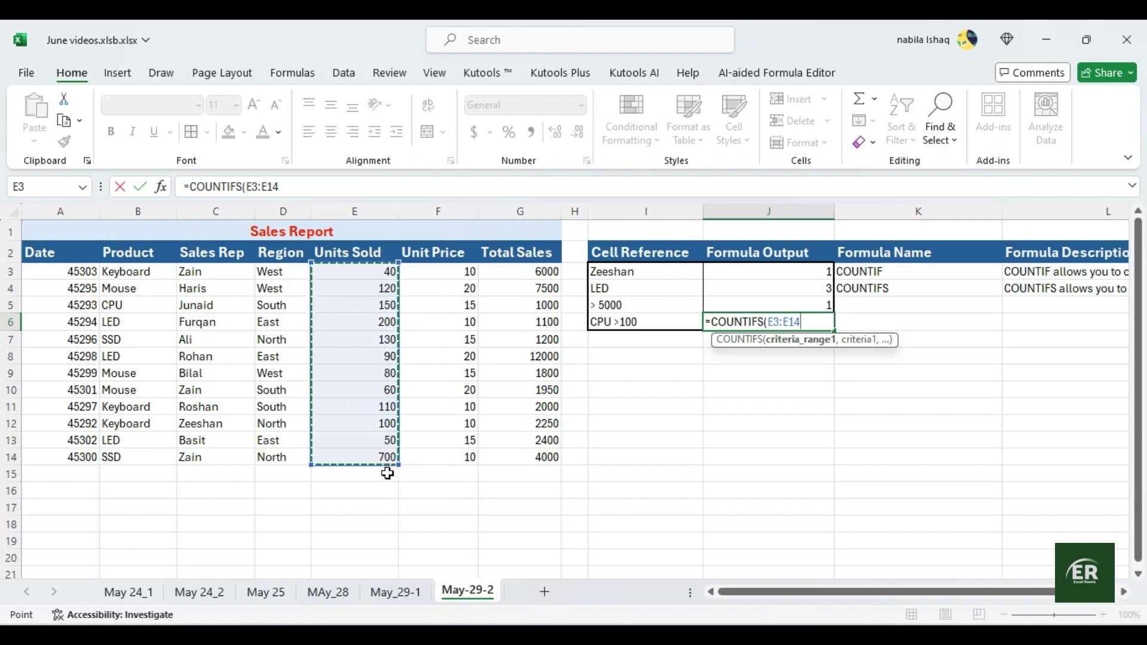
{"action": "type", "text": ","}
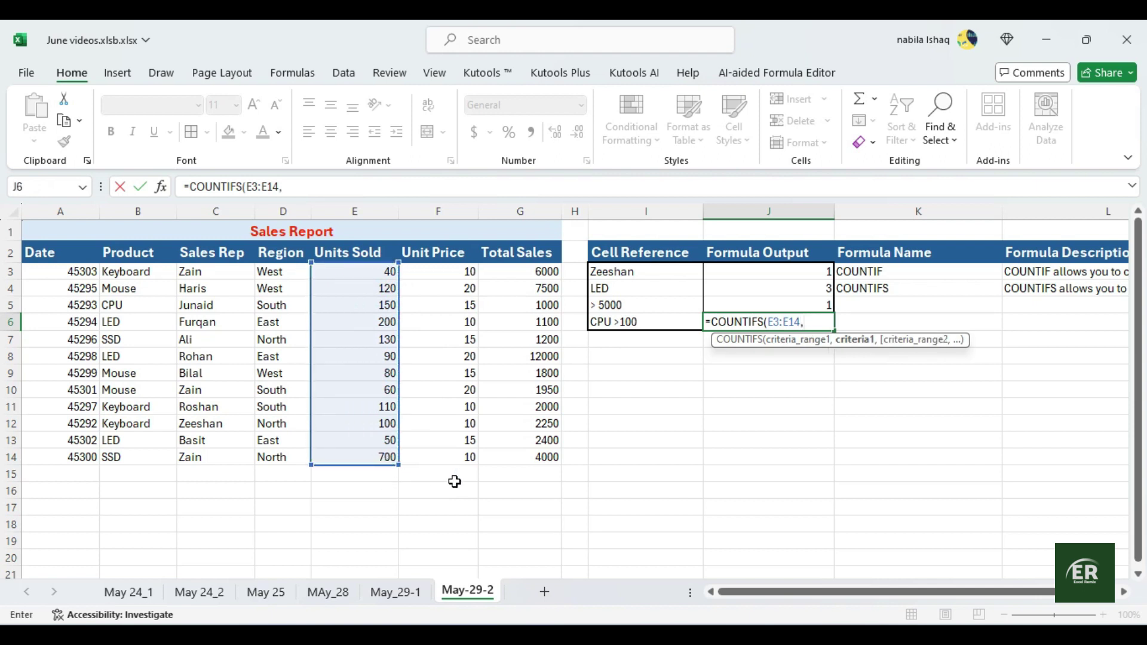
{"action": "left_click", "coordinate": [809, 317]}
{"action": "type", "text": ","}
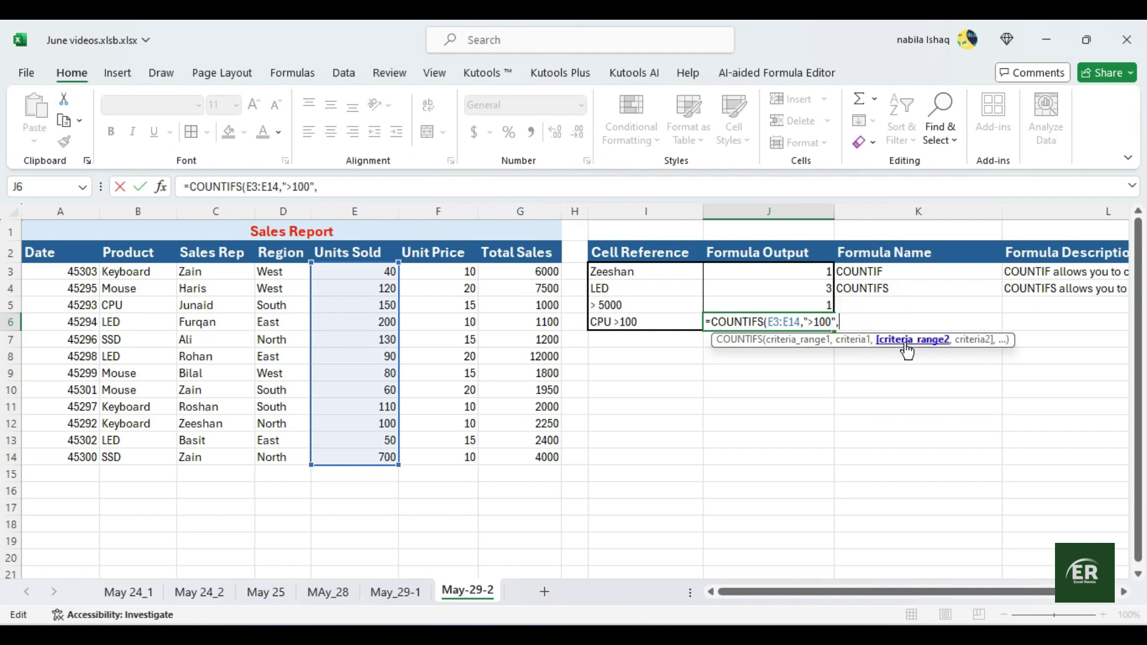
- Complete the COUNTIFS formula in J6 with the Product range B3:B14 and the criterion "CPU"
{"action": "left_click_drag", "start_coordinate": [142, 272], "coordinate": [166, 455]}
{"action": "type", "text": ","}
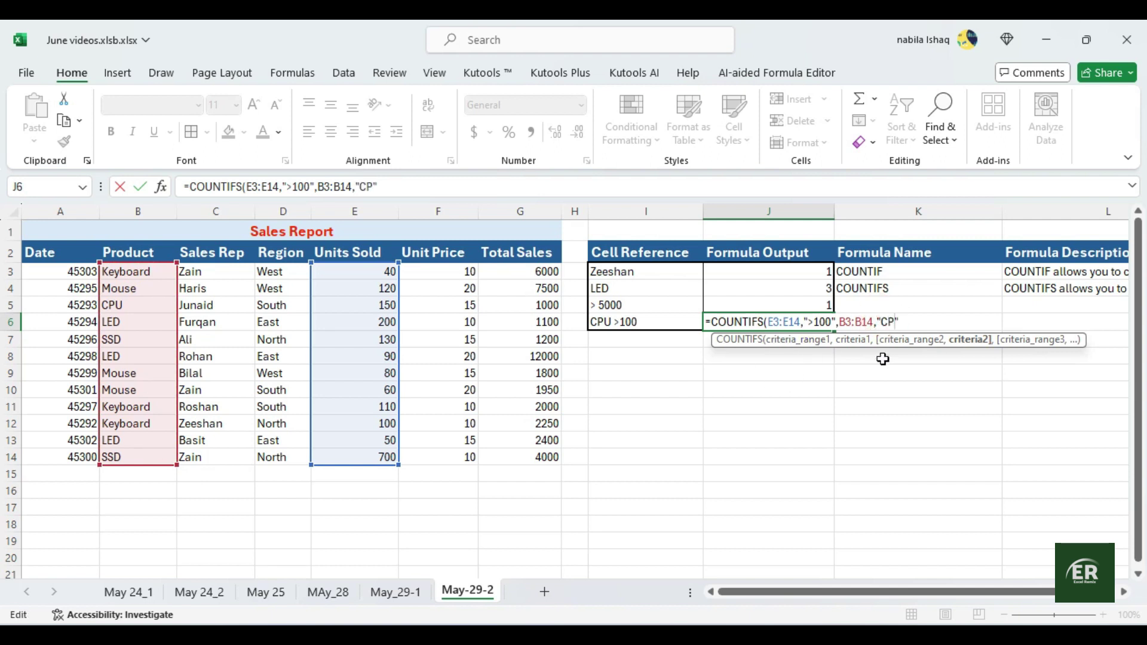
{"action": "type", "text": "\"CPU\")"}
{"action": "key", "text": "Return"}
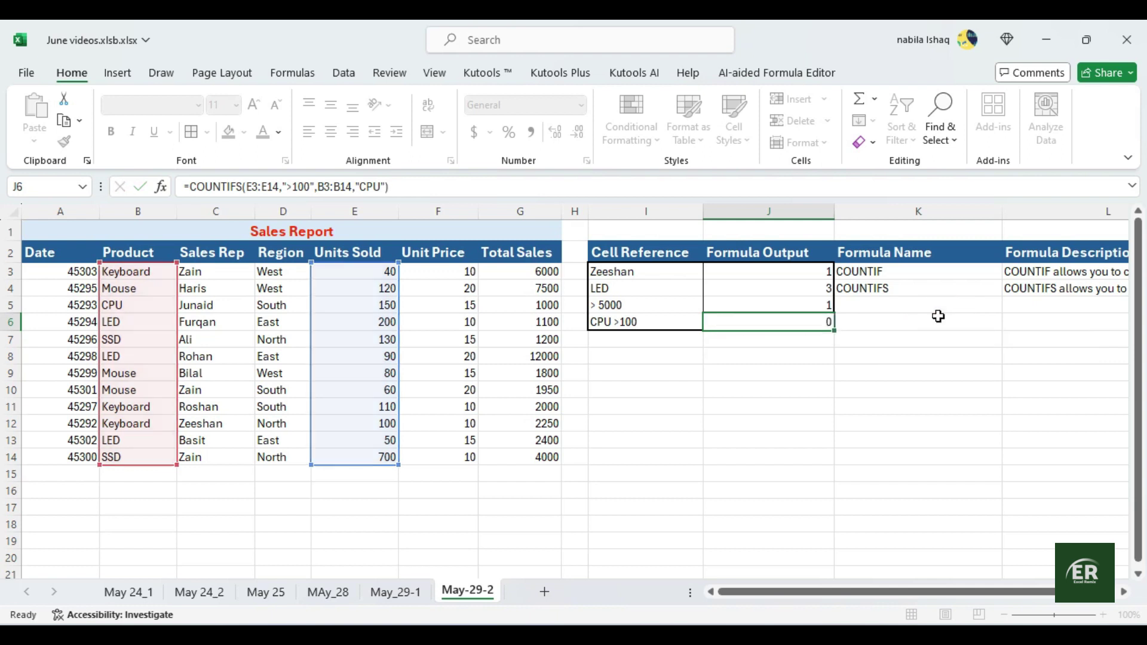
{"action": "left_click", "coordinate": [768, 374]}
{"action": "left_click", "coordinate": [786, 322]}
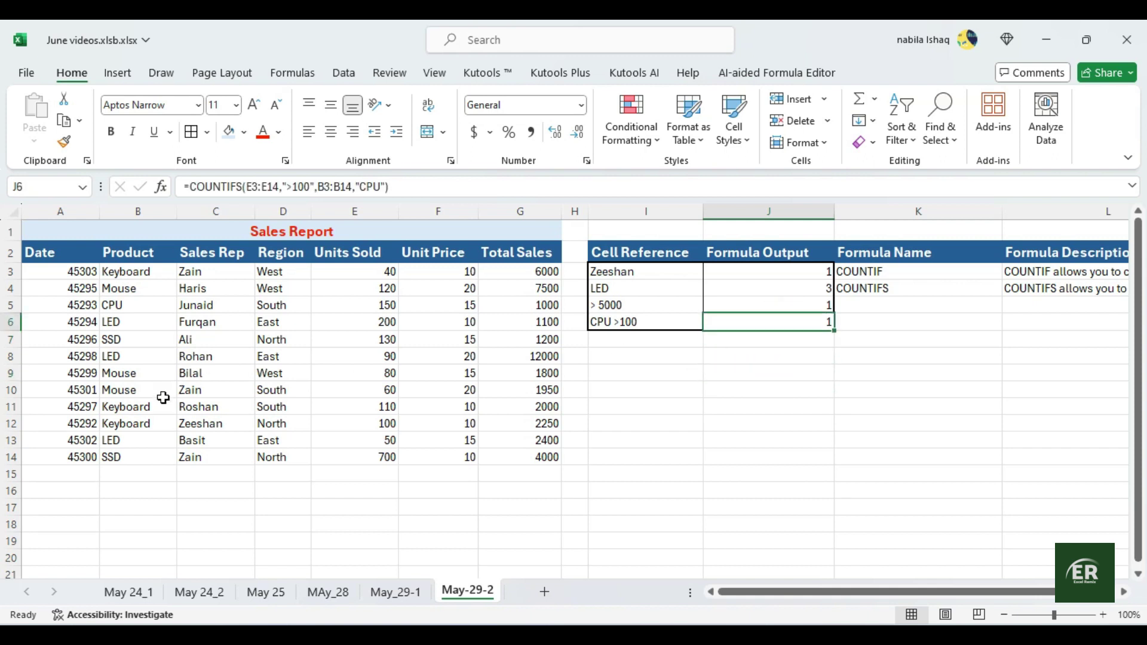
{"action": "left_click", "coordinate": [858, 372]}
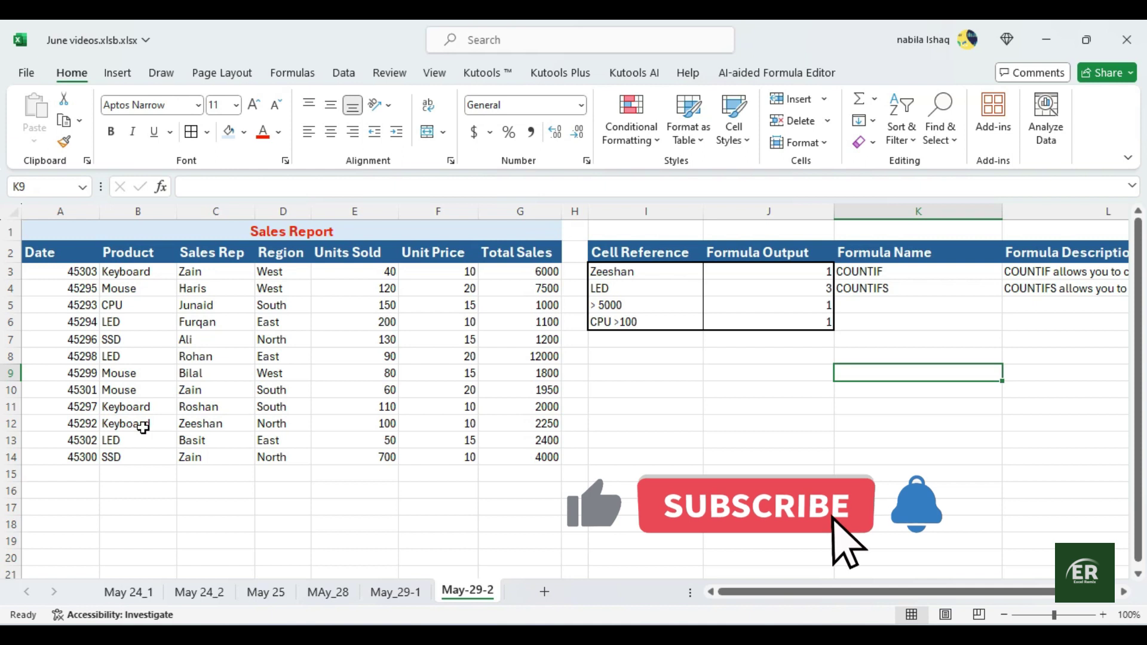
- Change the product criterion in the J6 COUNTIFS formula to "Mouse"
{"action": "double_click", "coordinate": [796, 324]}
{"action": "left_click_drag", "start_coordinate": [879, 321], "coordinate": [903, 318]}
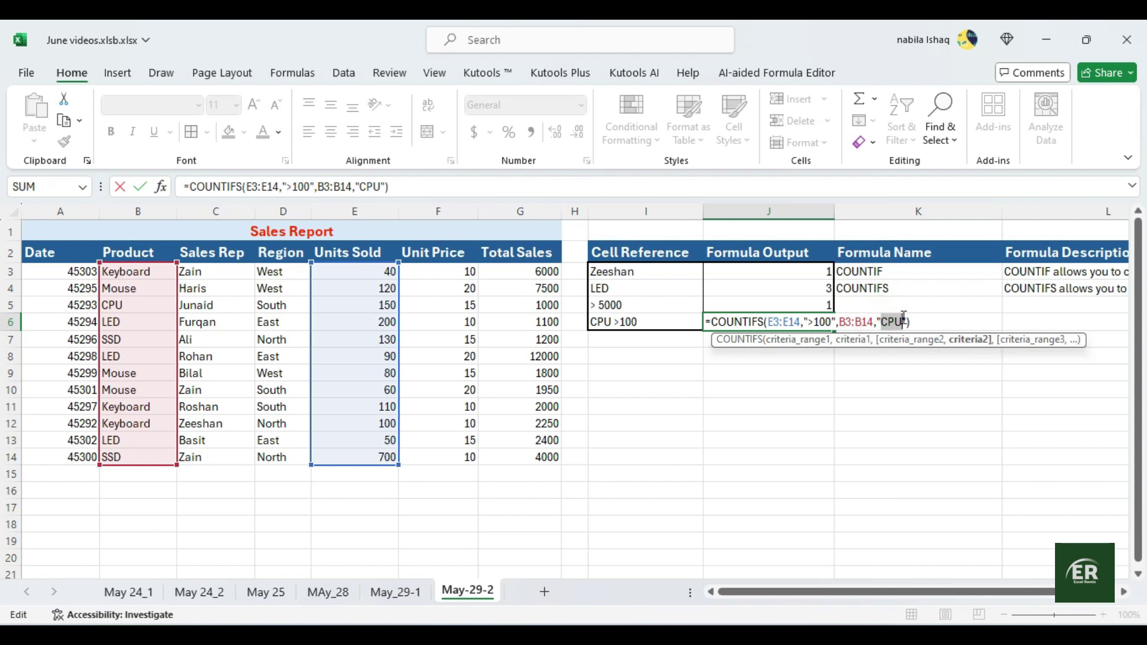
{"action": "type", "text": "Mouse"}
{"action": "key", "text": "Return"}
{"action": "left_click", "coordinate": [831, 374]}
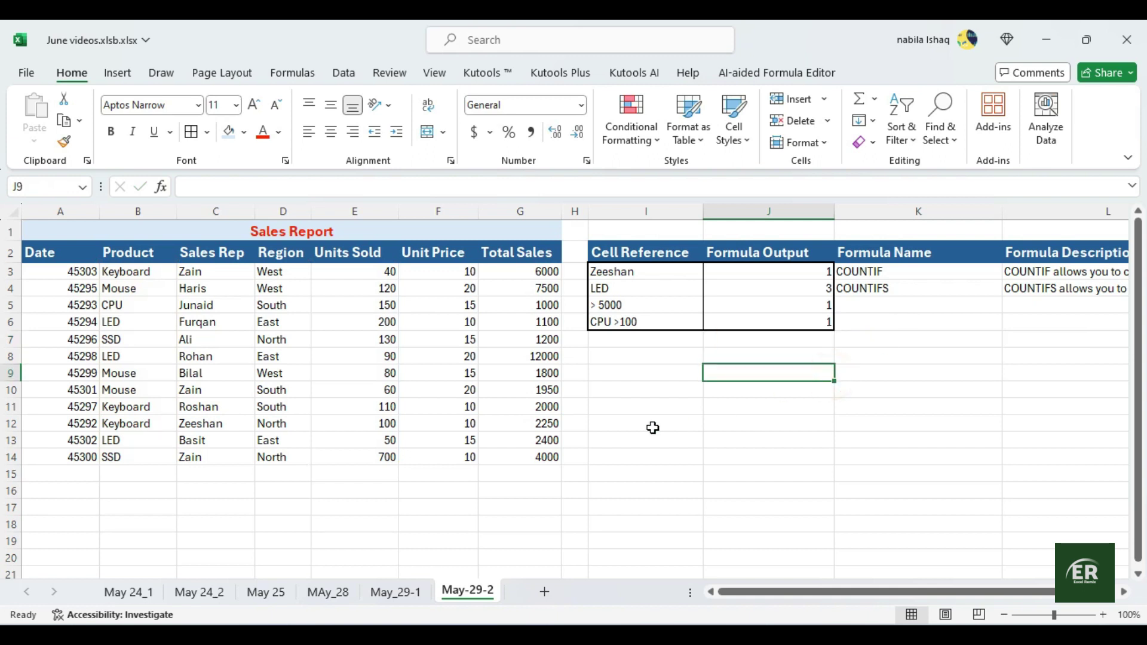